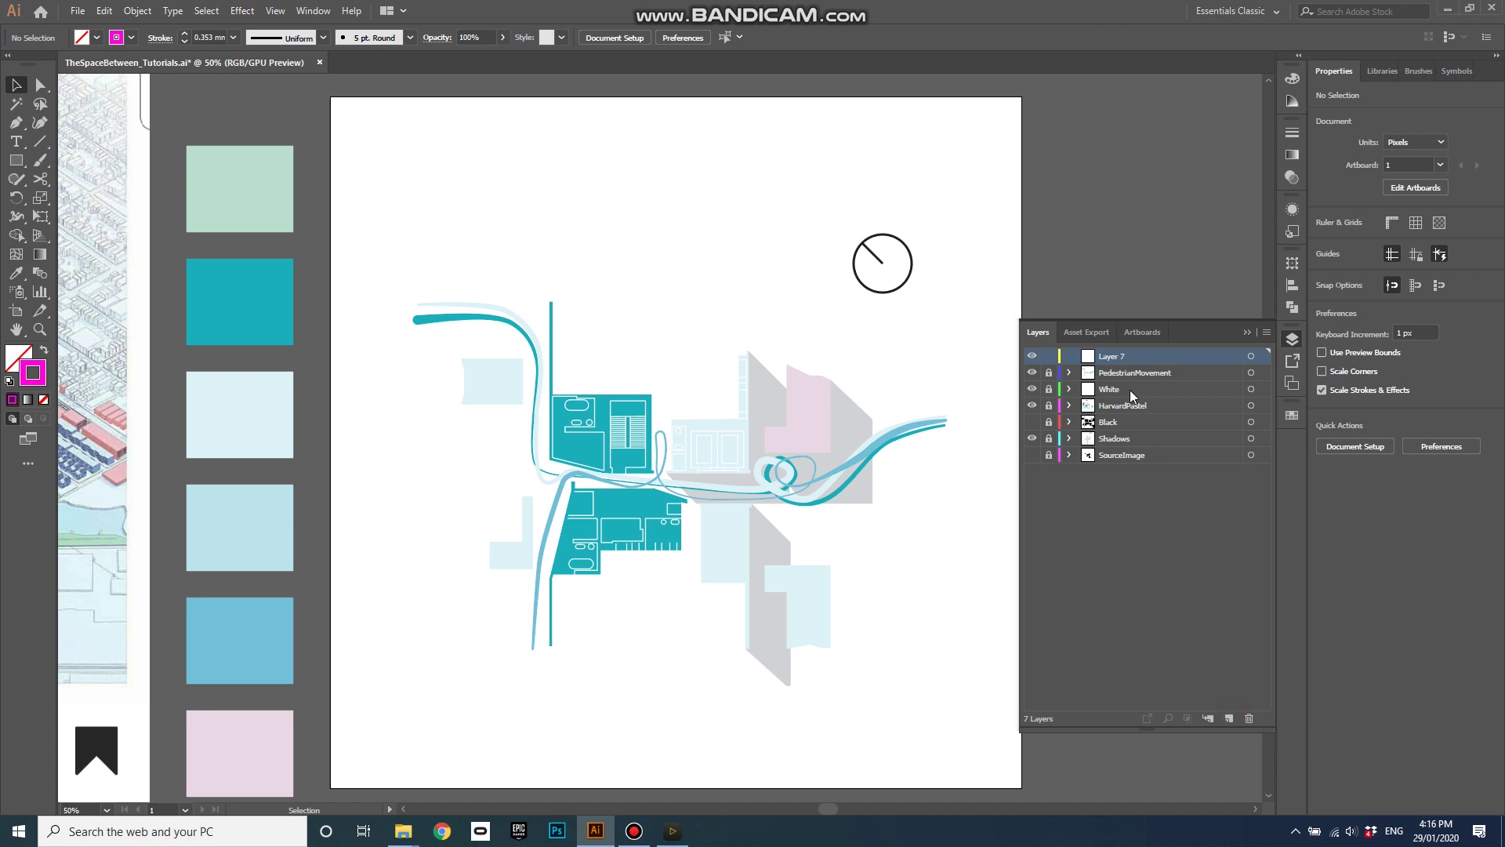
Rename Layer 7 as Title and change its layer colour to blue
double_click(1153, 357)
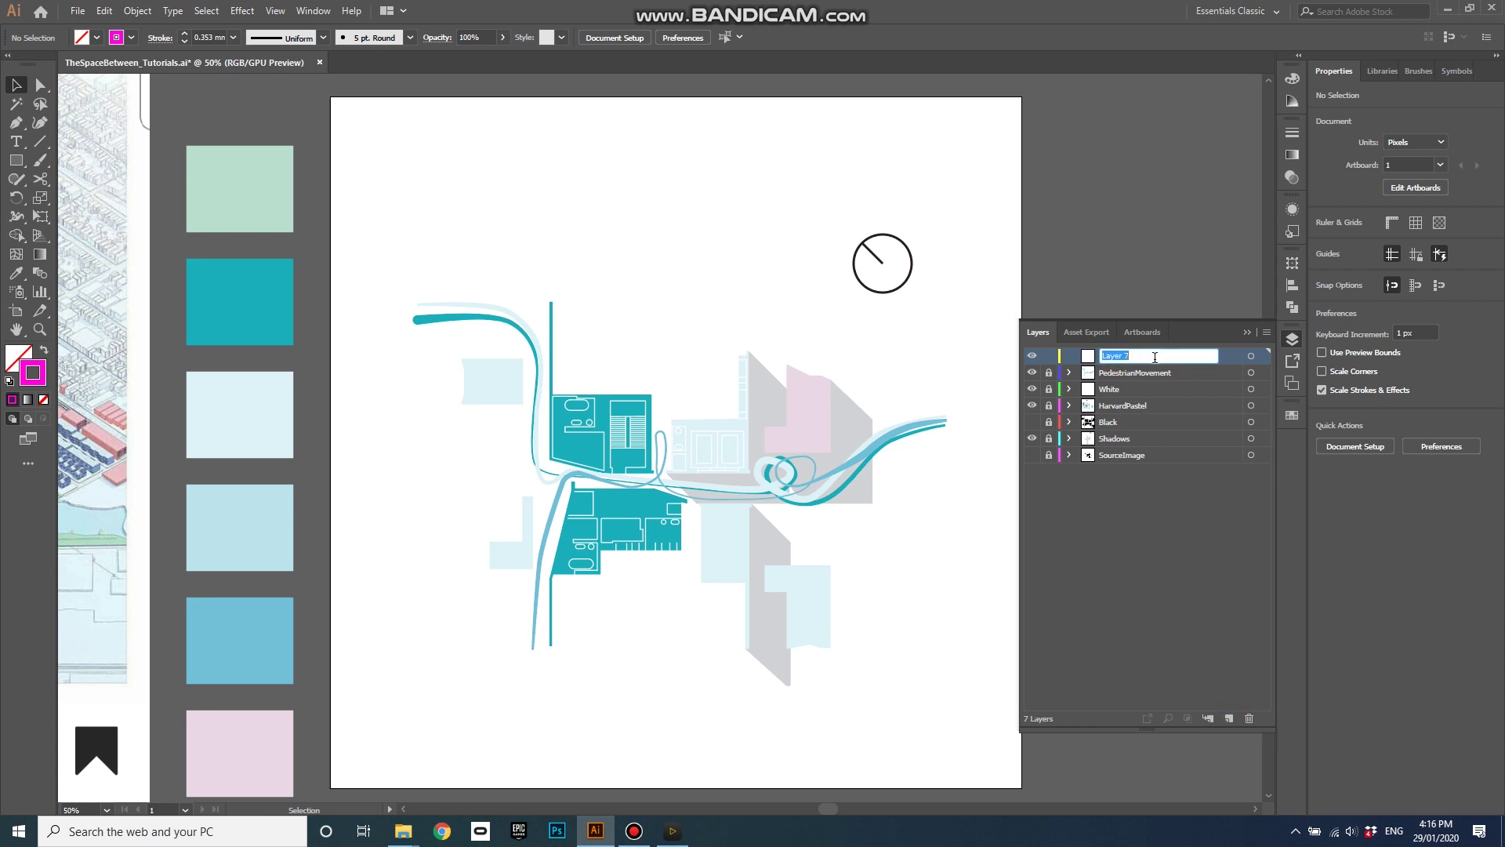
type("Title")
key("Return")
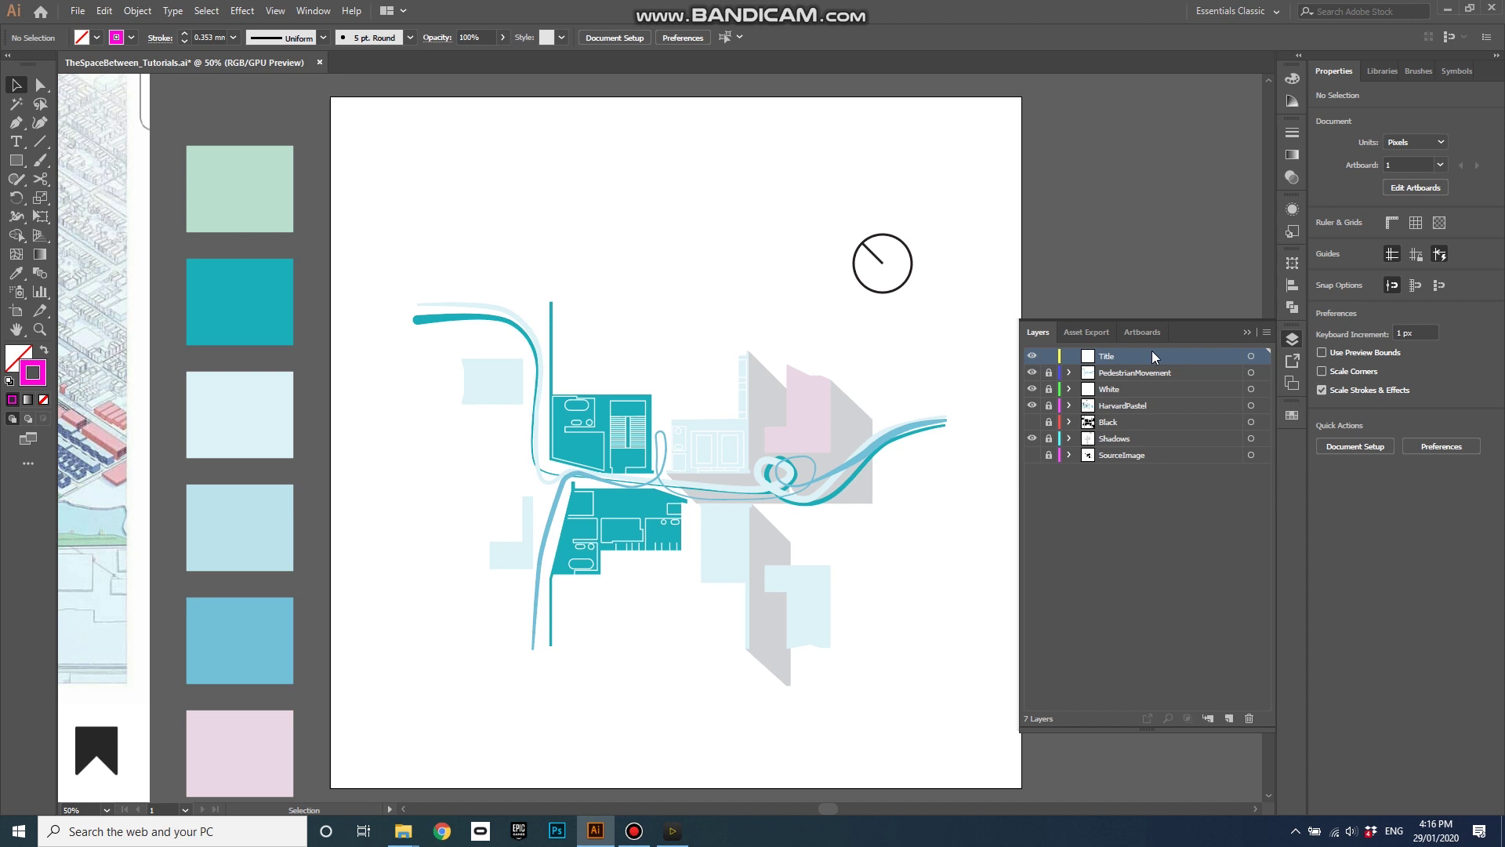
double_click(1154, 357)
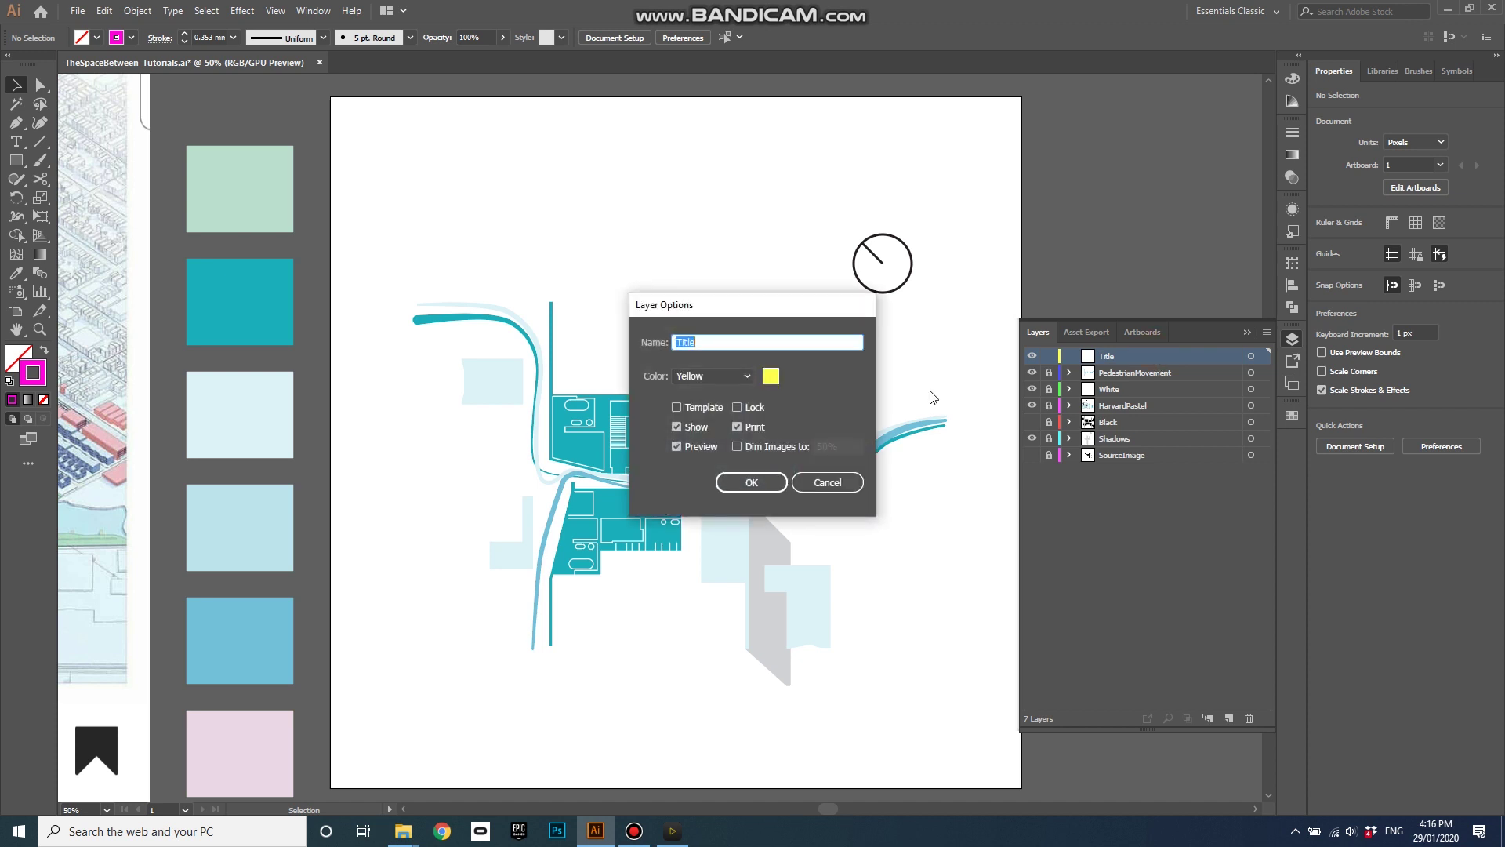
left_click(772, 380)
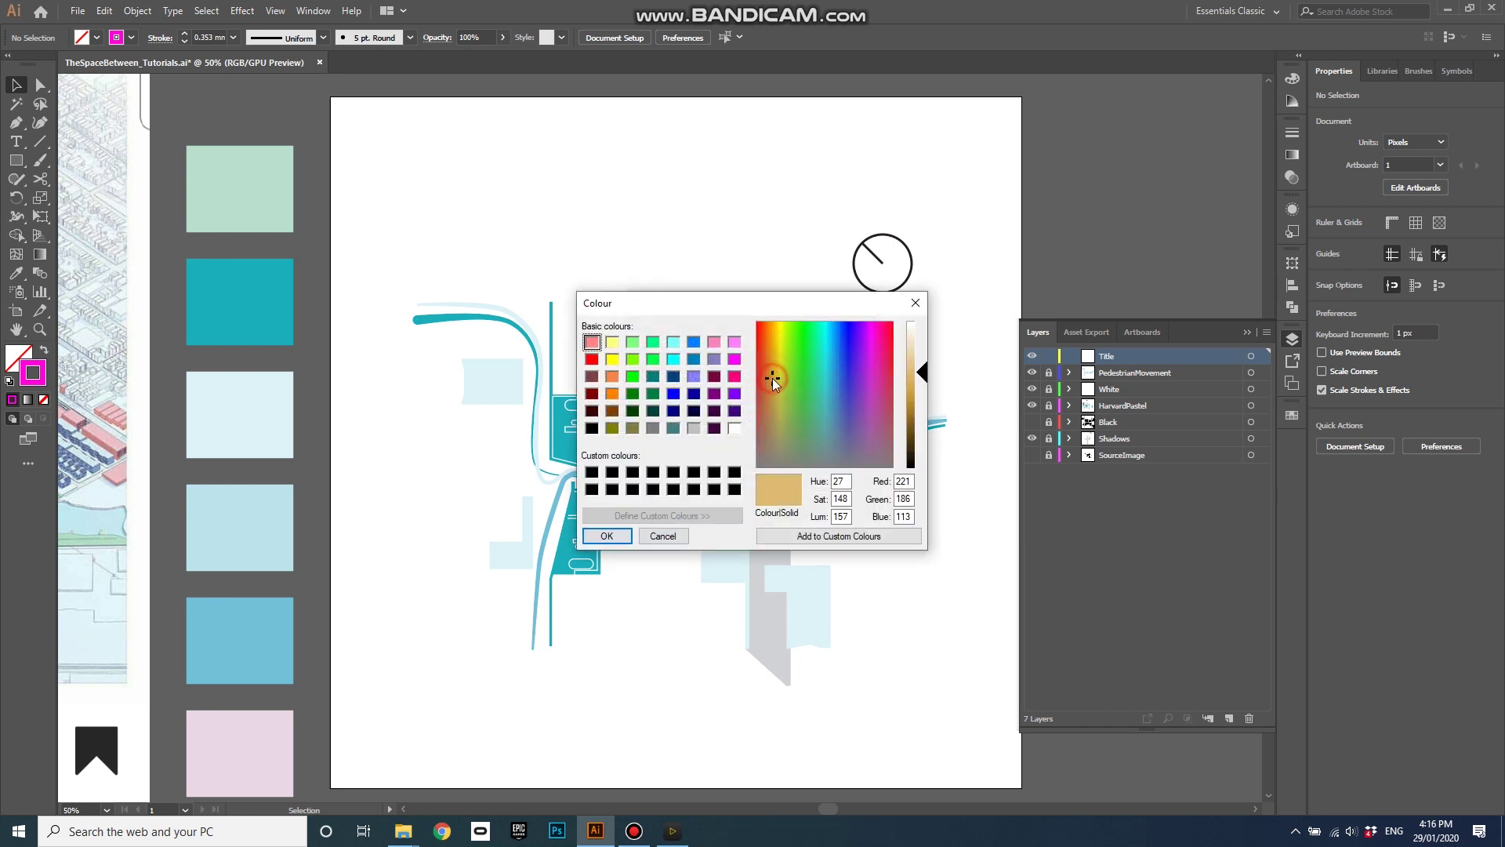
left_click(673, 394)
left_click(612, 537)
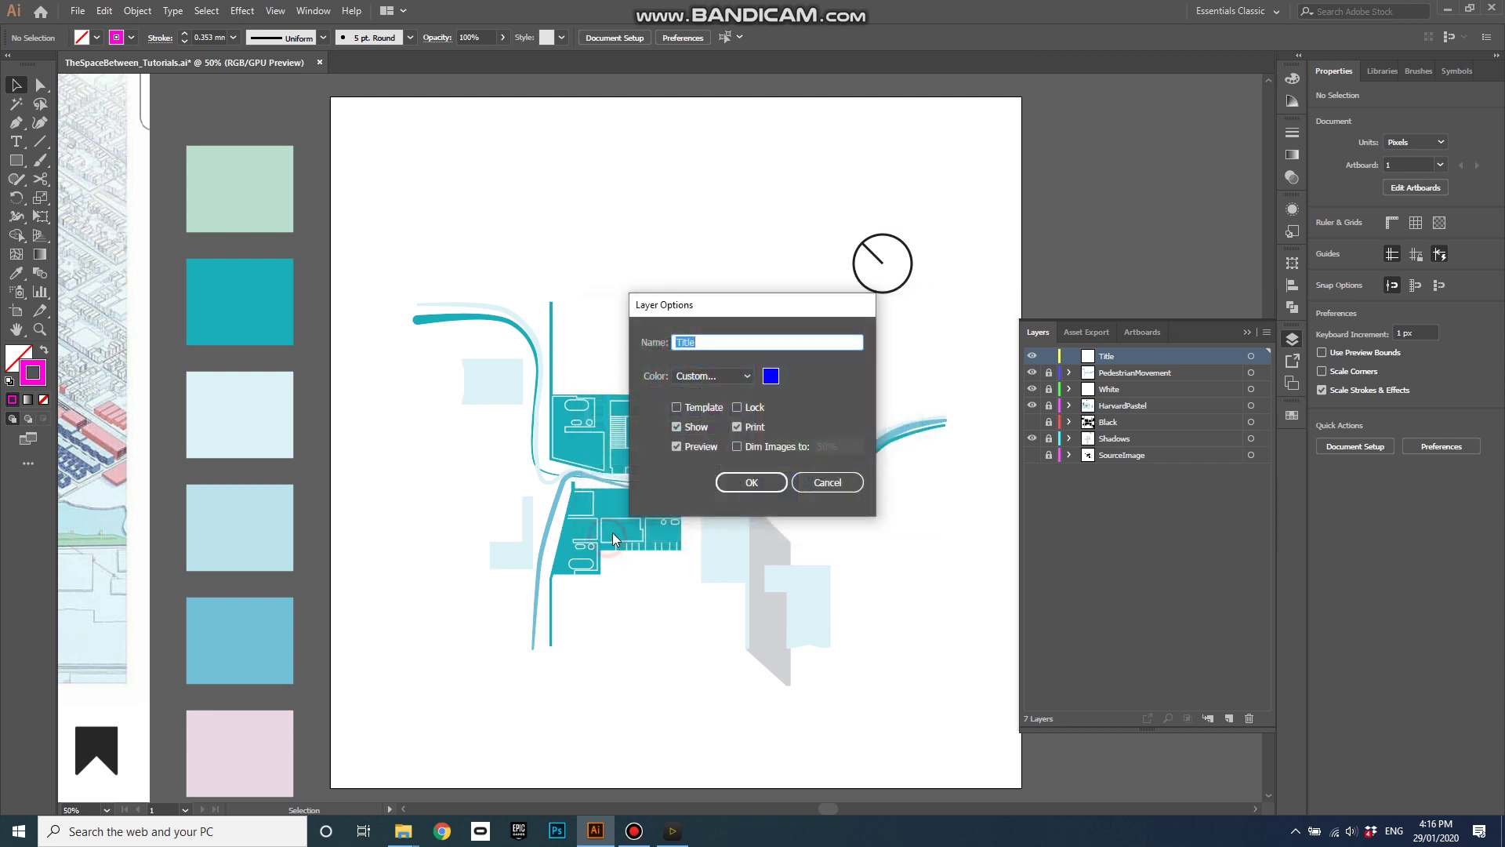
left_click(754, 482)
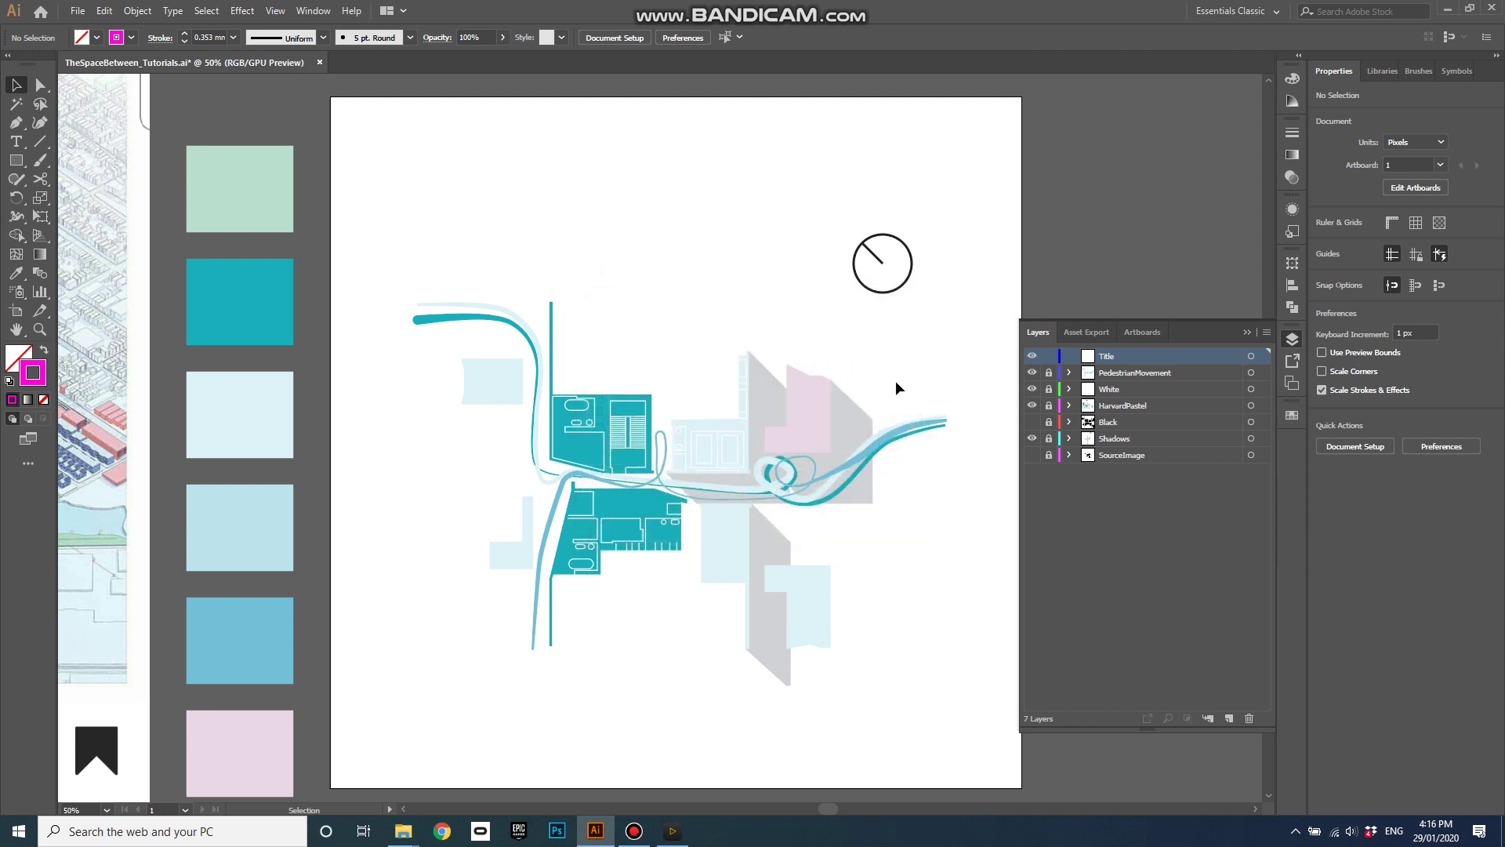
Add the heading text "Herzong and de Meuron" in the empty area above the plan drawing
left_click(16, 141)
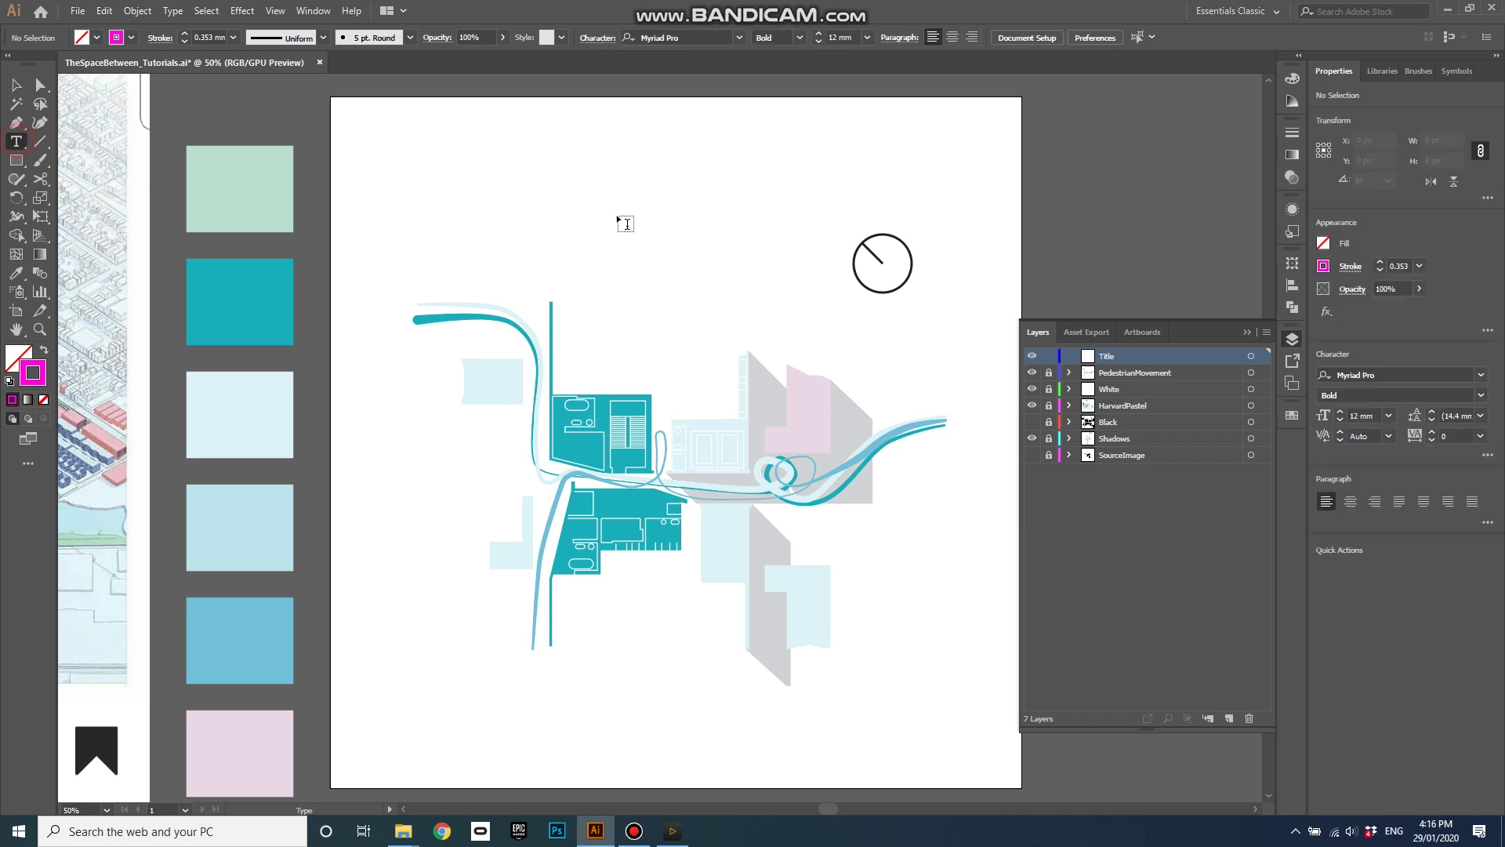
left_click(619, 166)
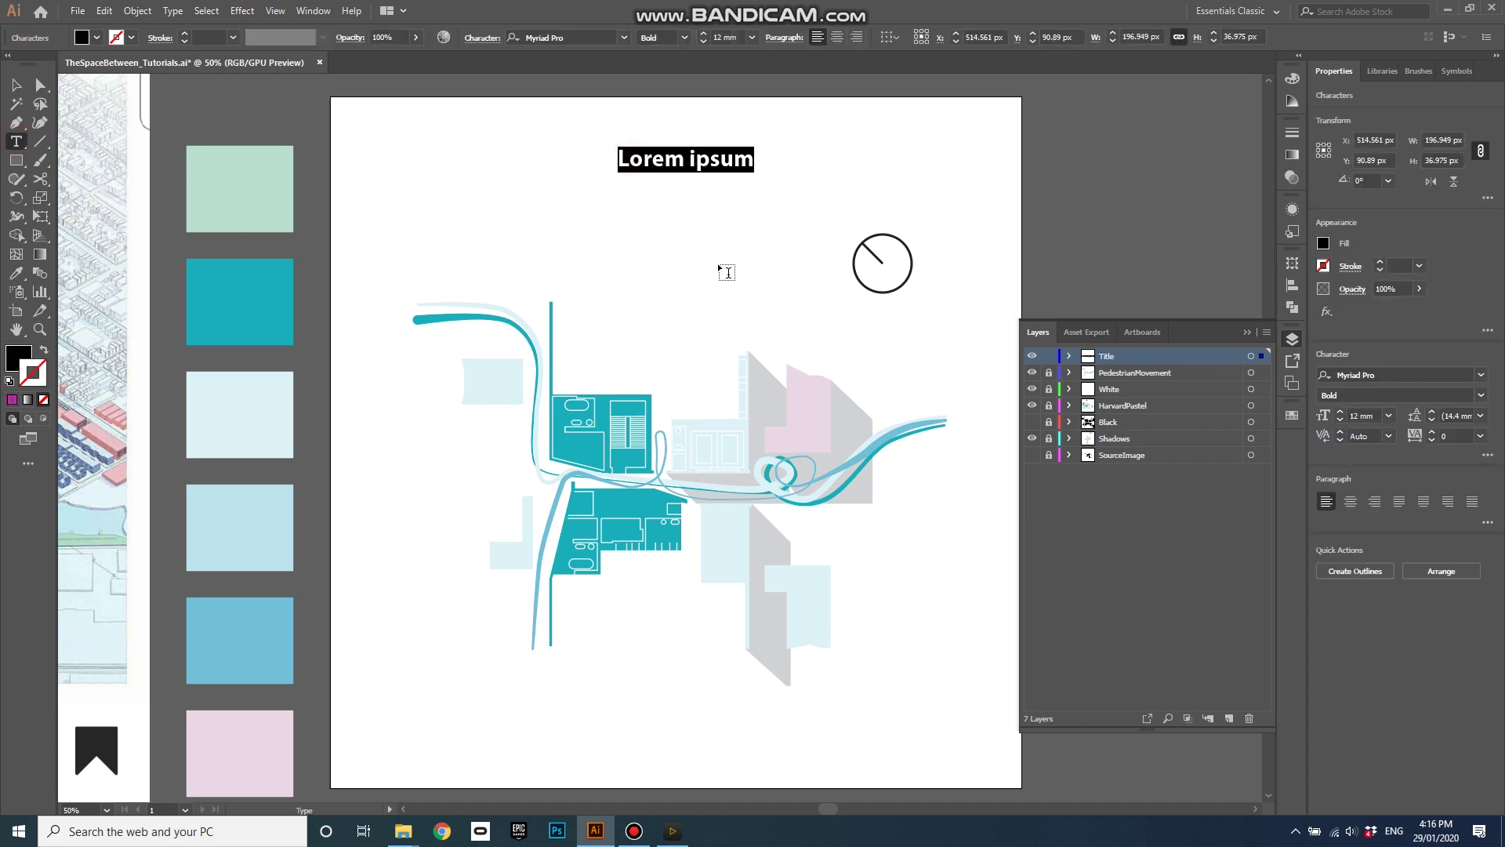
type("He")
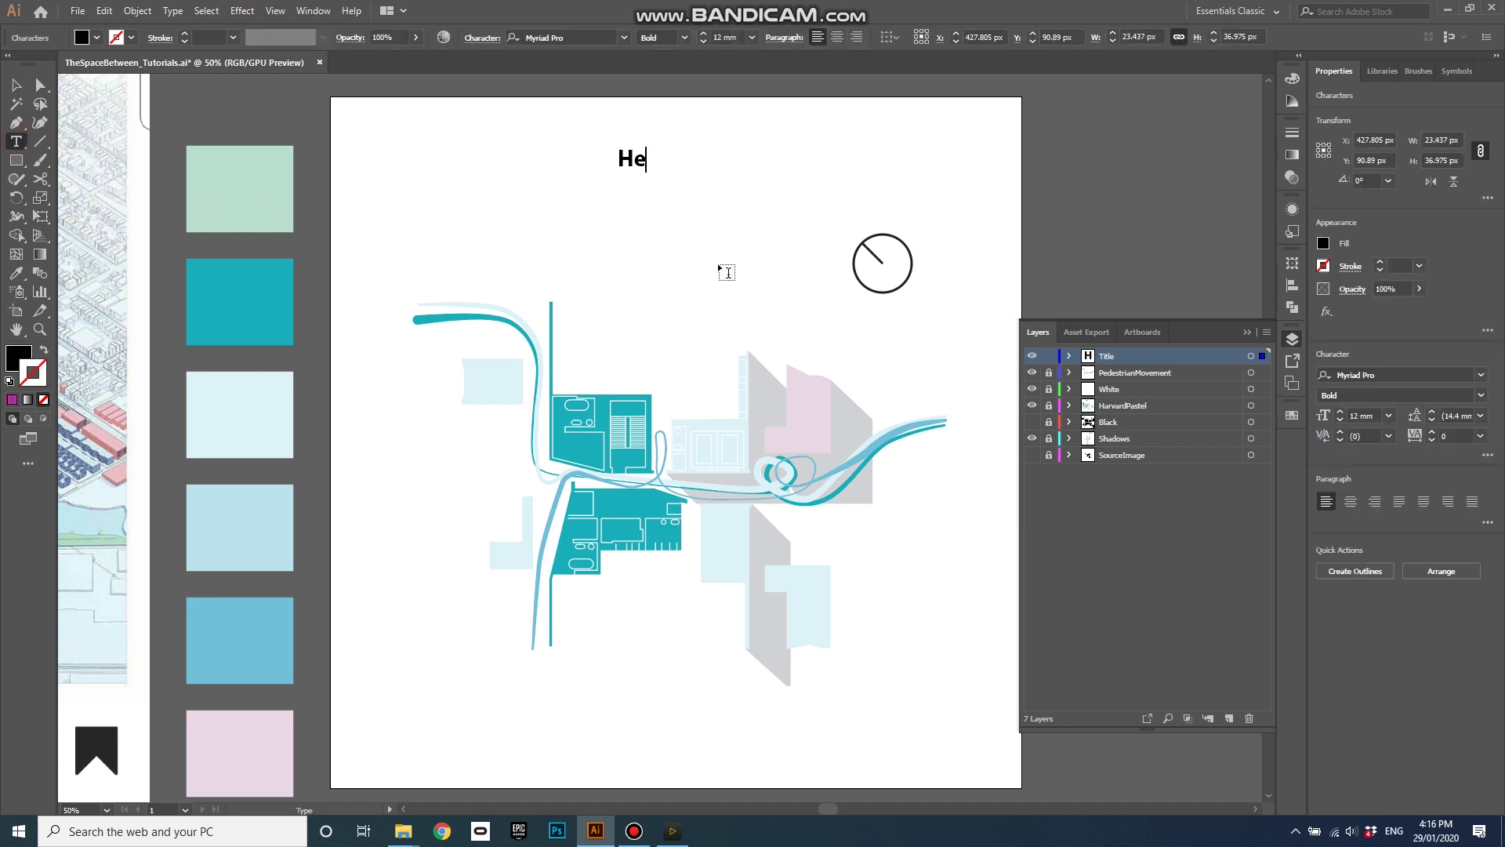
type("rzong and de Meuron")
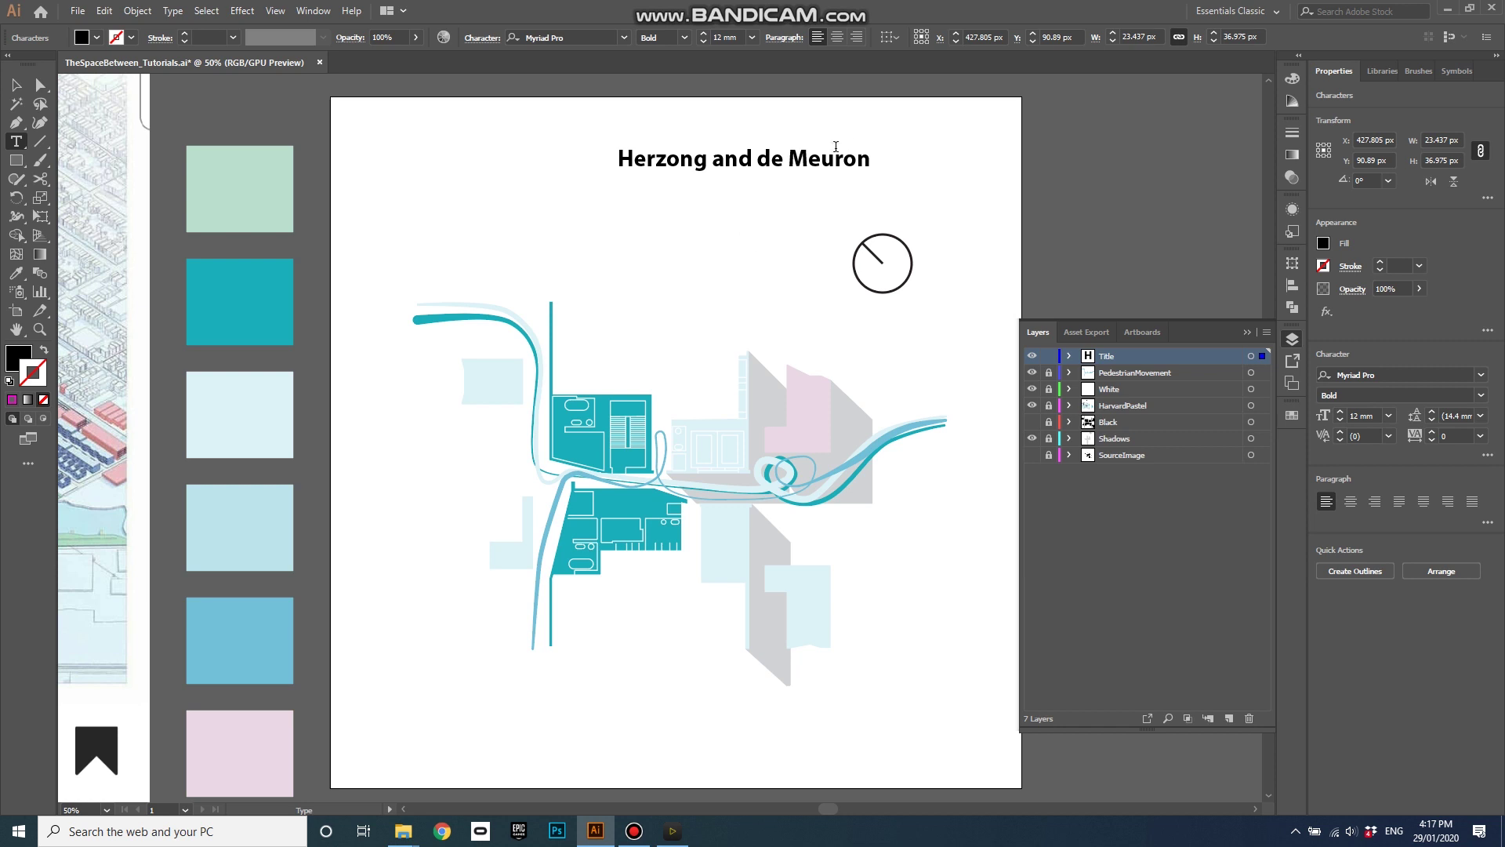
Set the whole heading in Verdana and move it left so it sits above the middle of the plan
triple_click(791, 154)
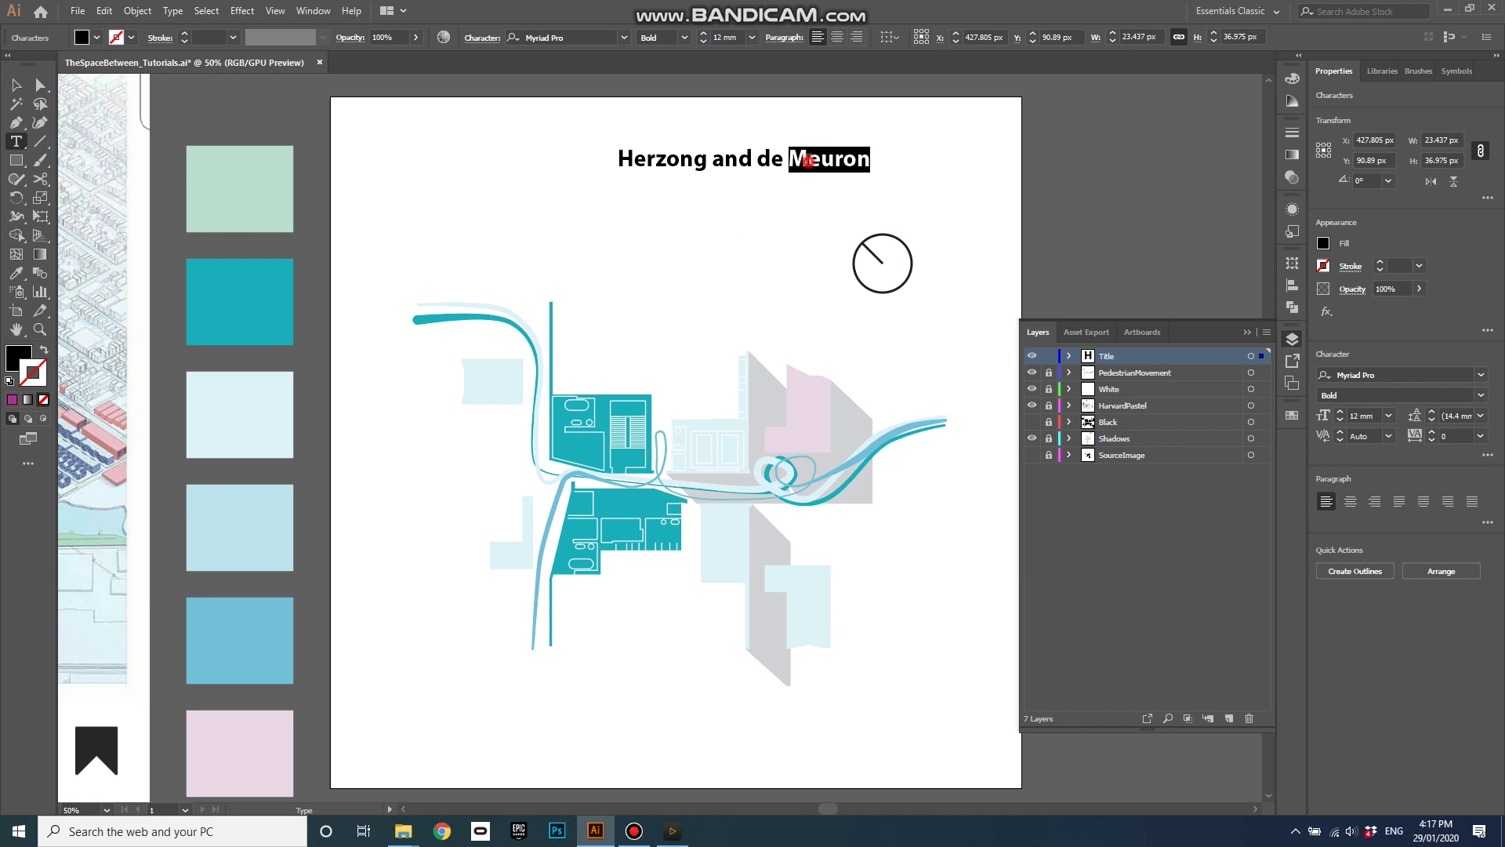
left_click(624, 37)
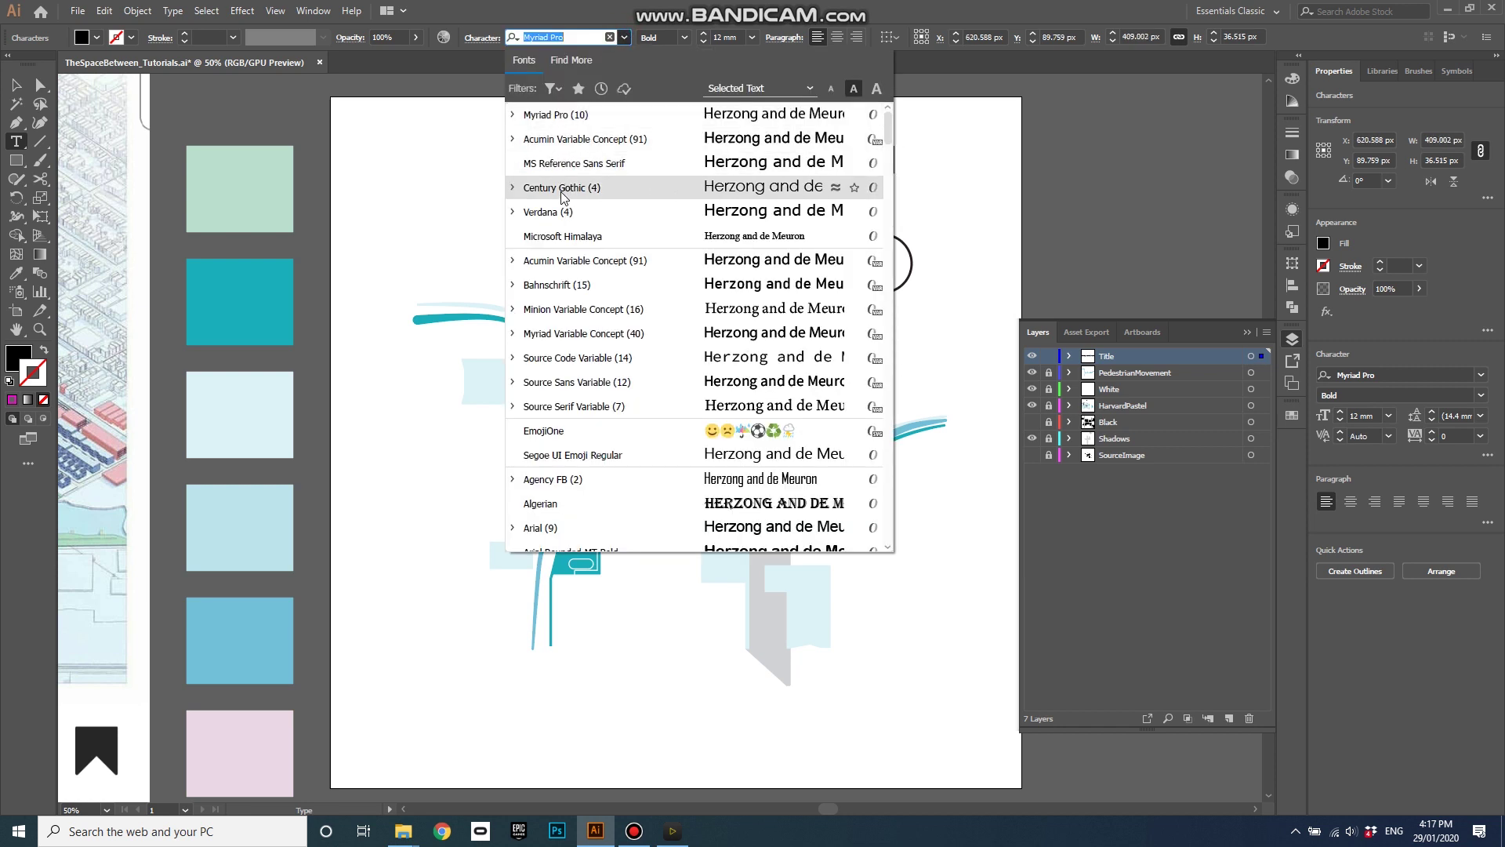
left_click(566, 212)
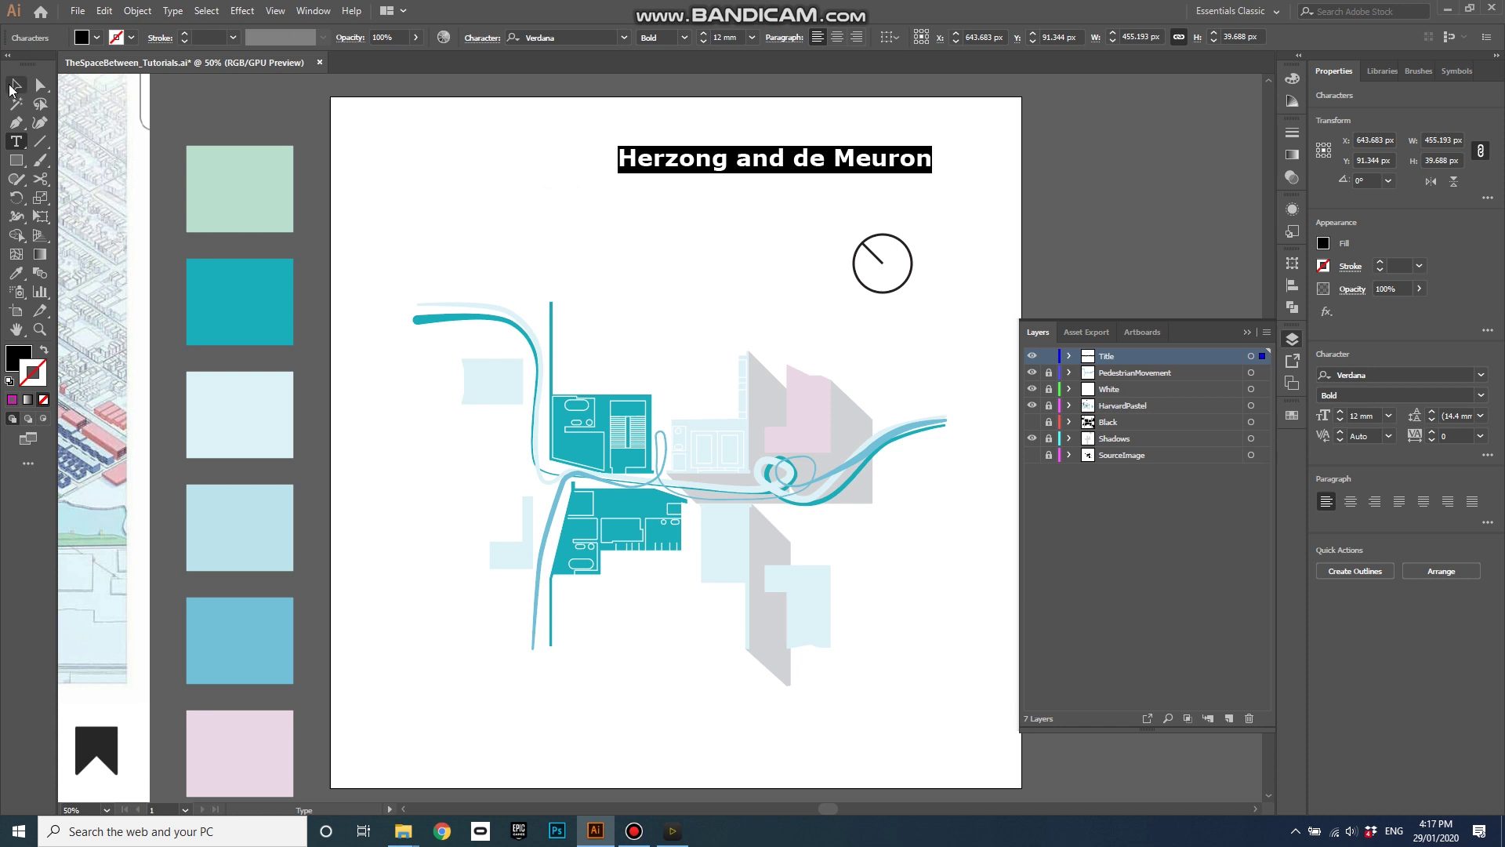
key("Escape")
left_click_drag(710, 164, 584, 171)
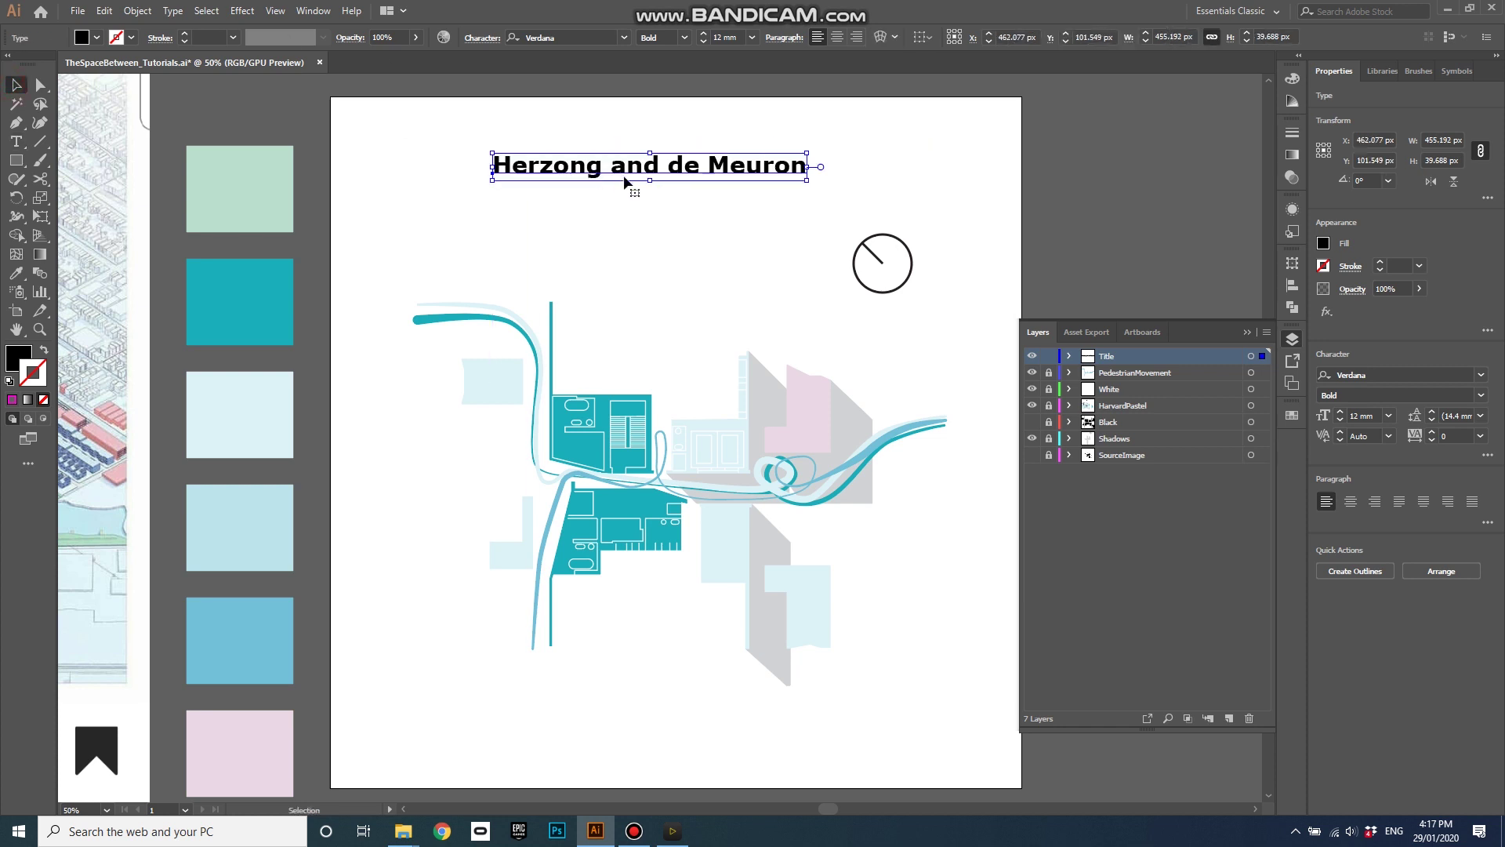
Correct the heading's first word to "Herzog"
double_click(588, 166)
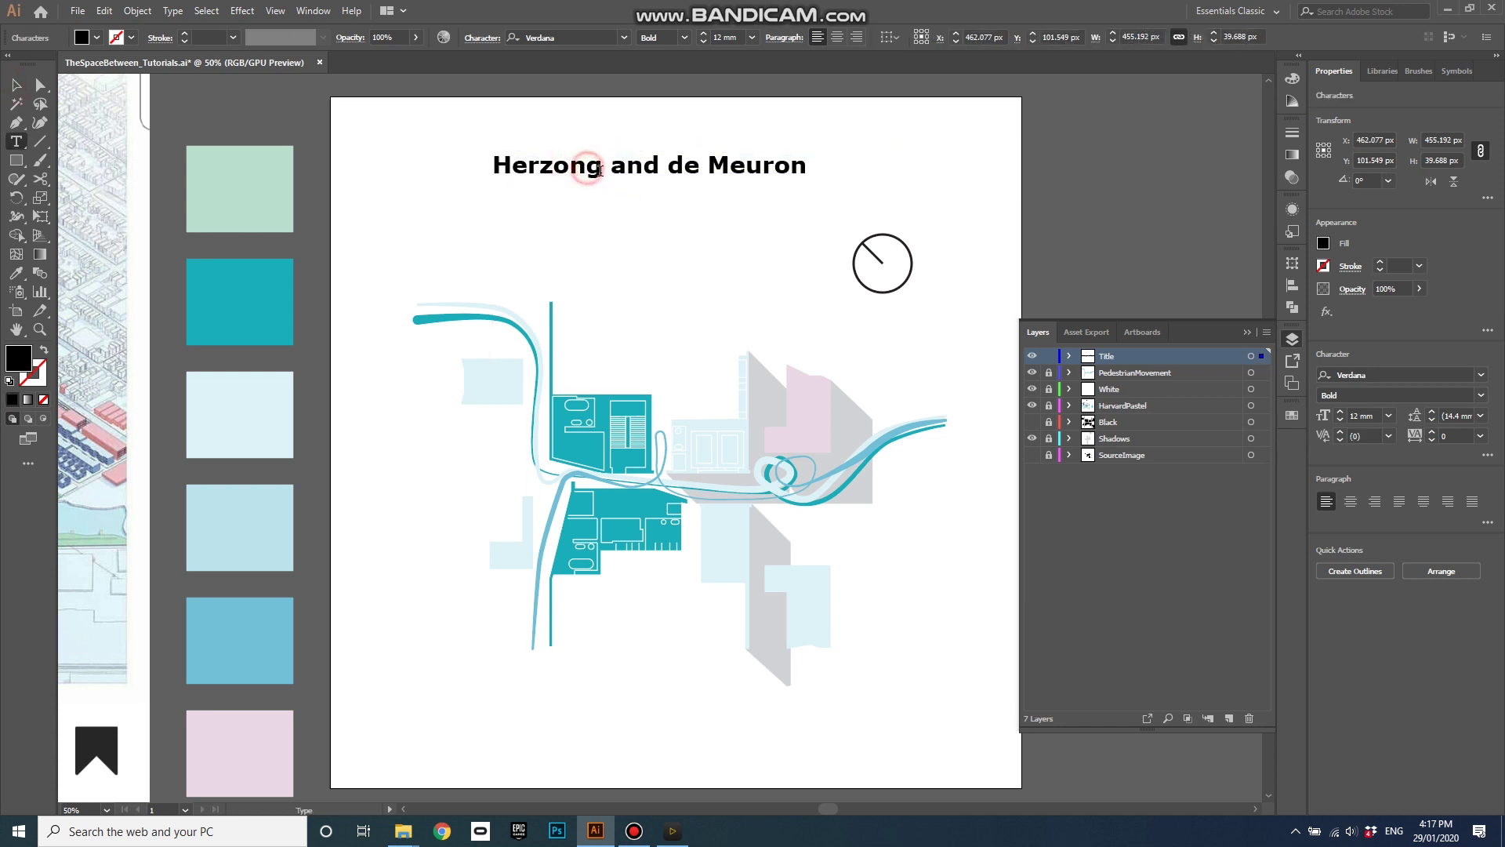
key("BackSpace")
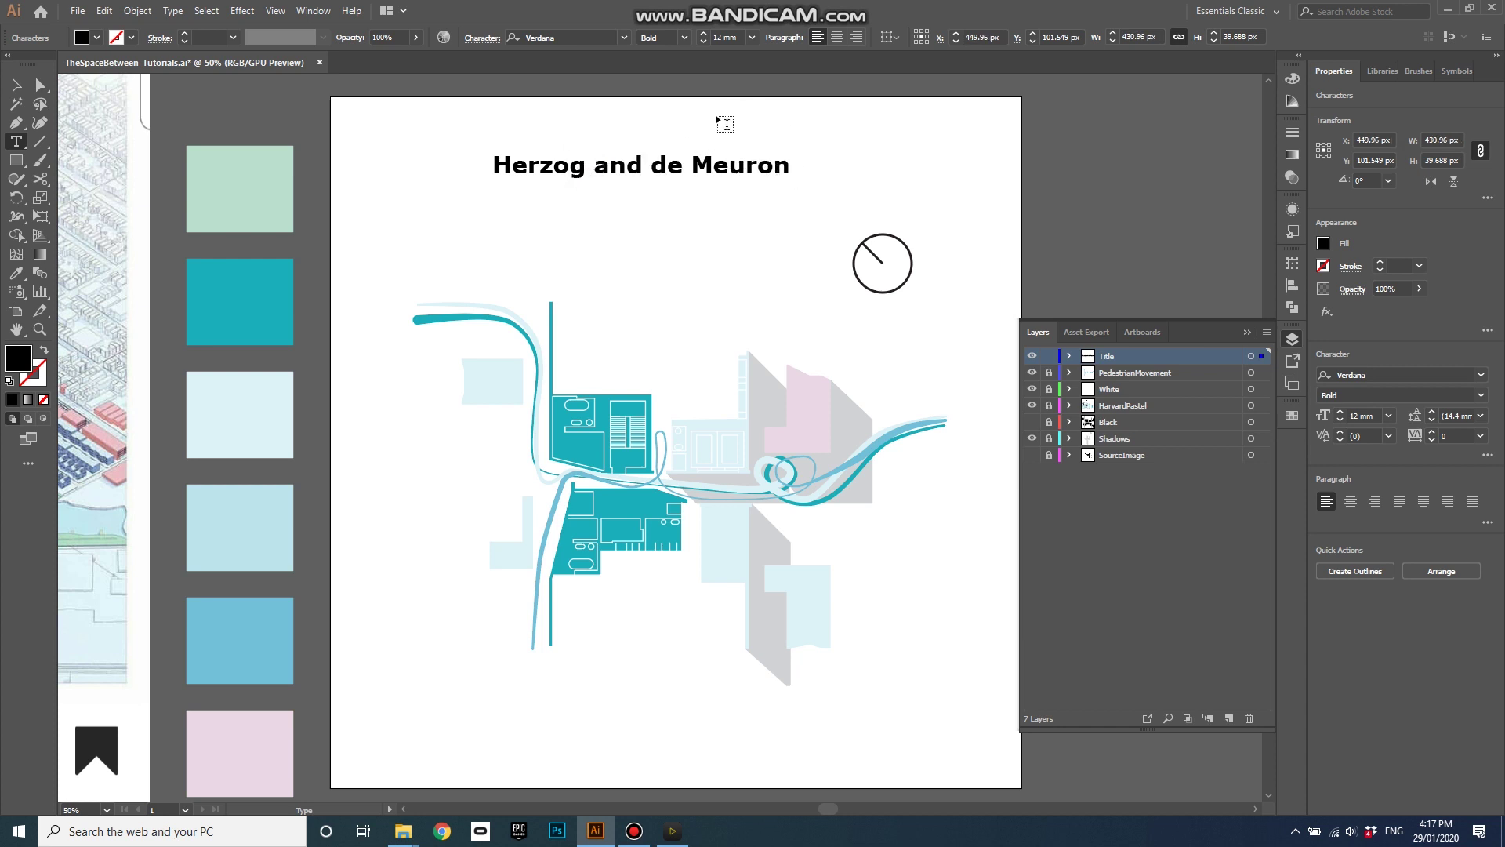
key("Escape")
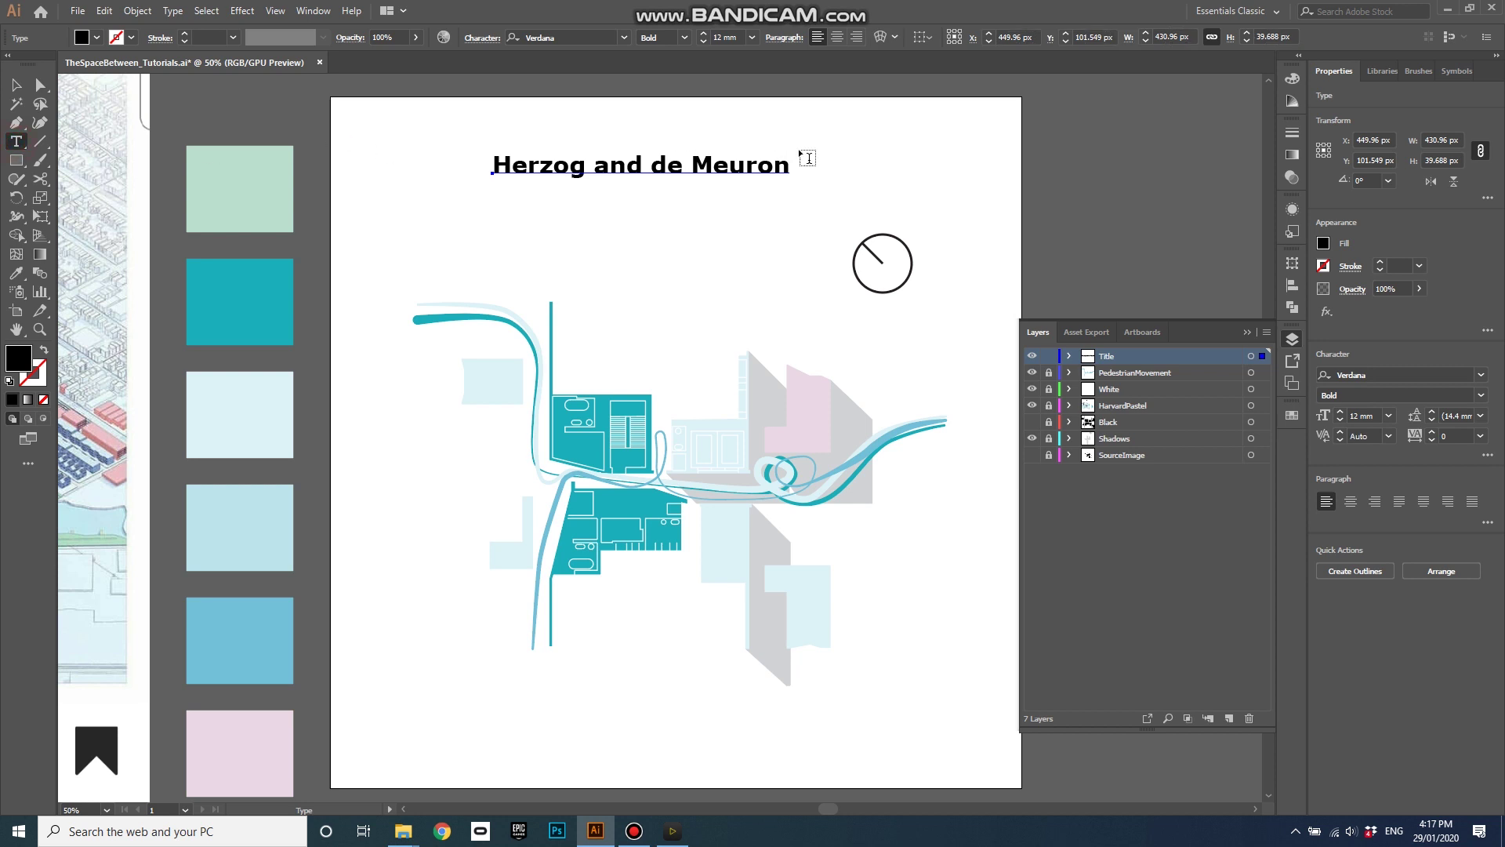
Add a separate text object reading "Obergeschoss" above and to the right of the heading
left_click(836, 139)
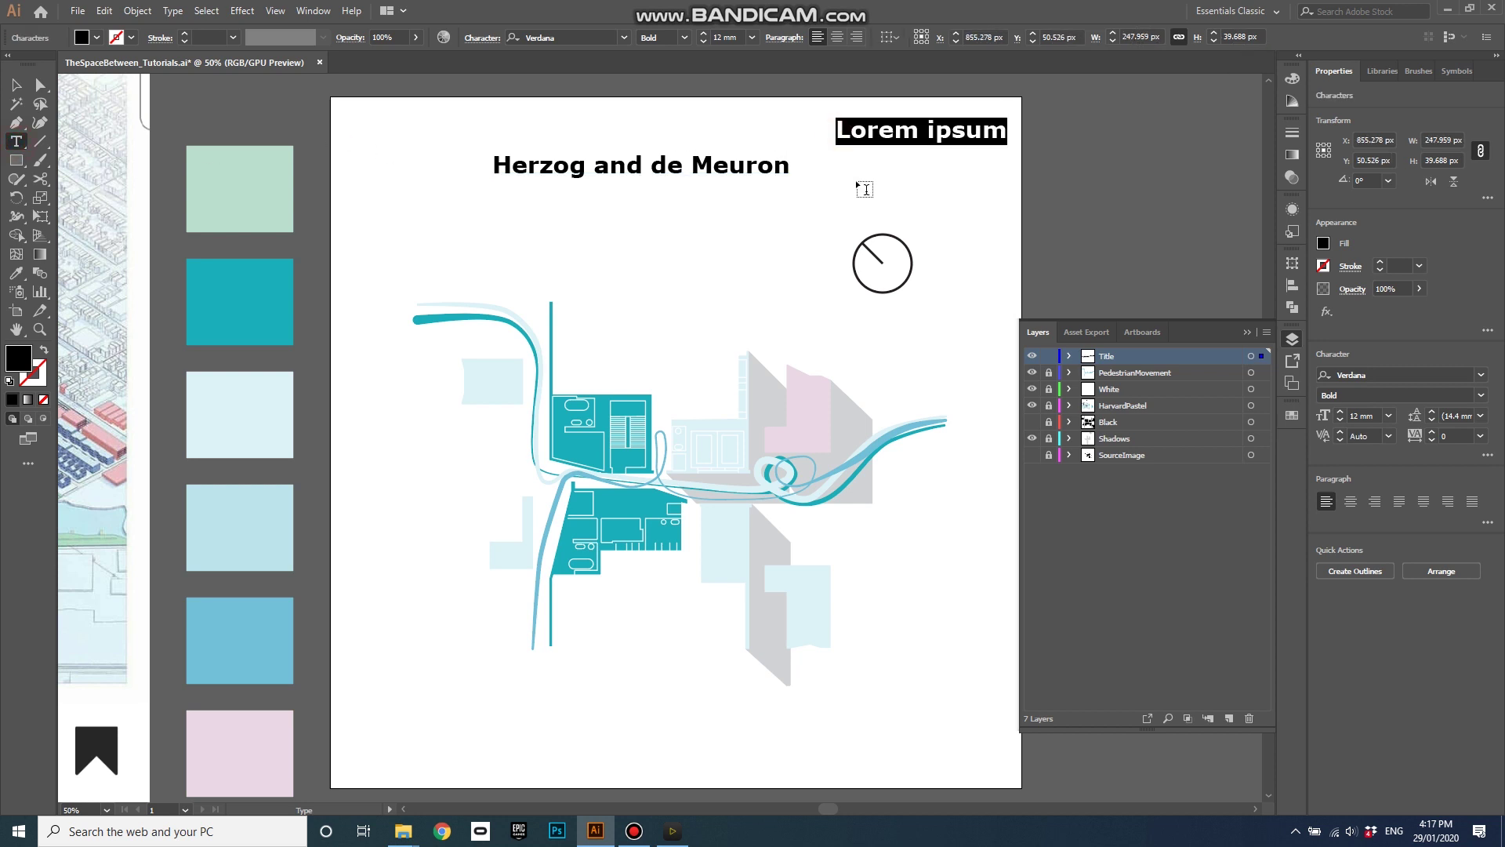
type("O")
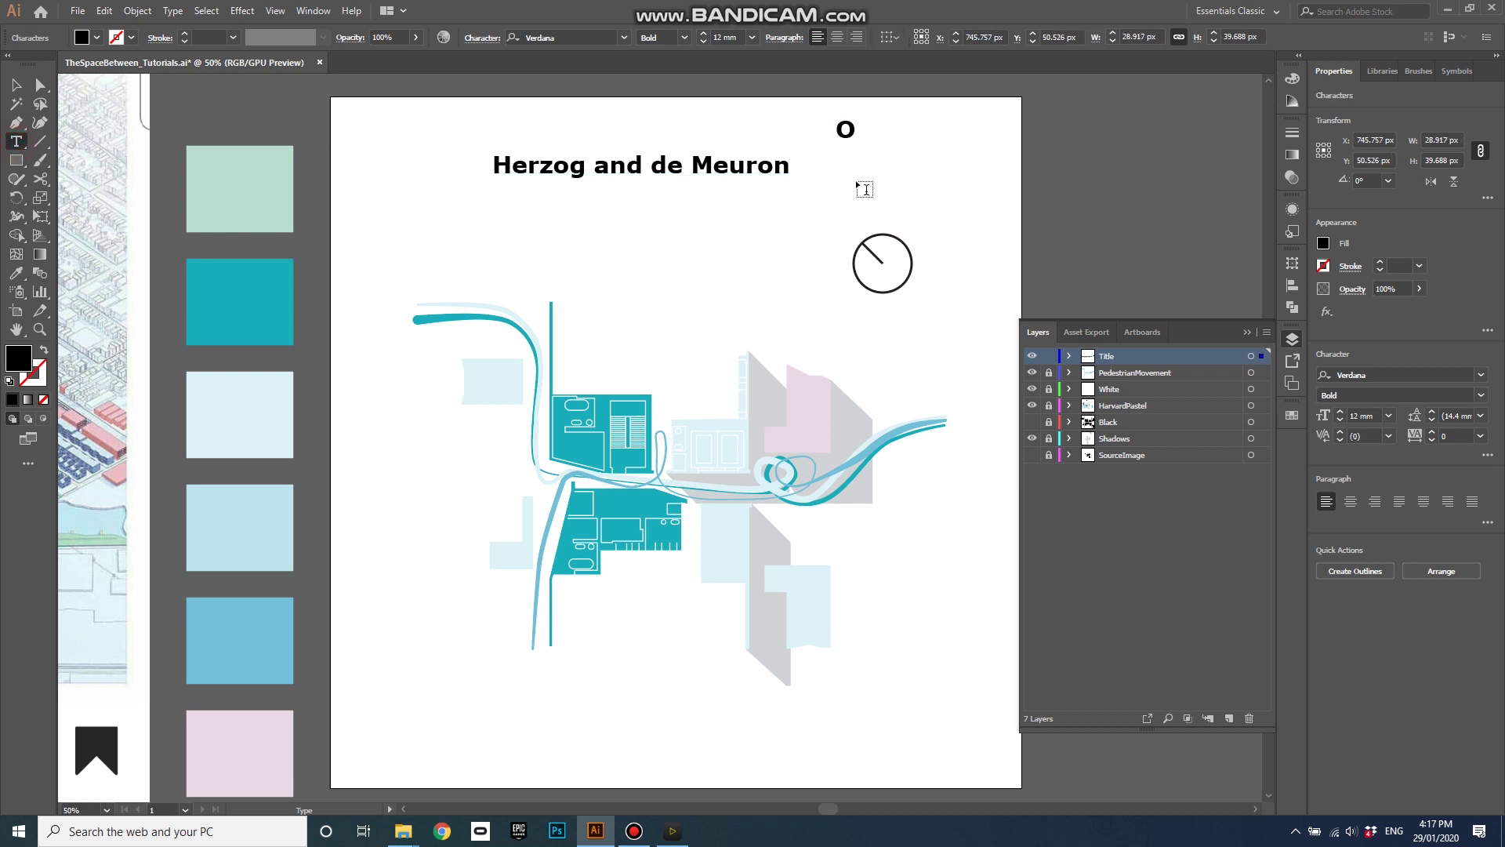
type("berges")
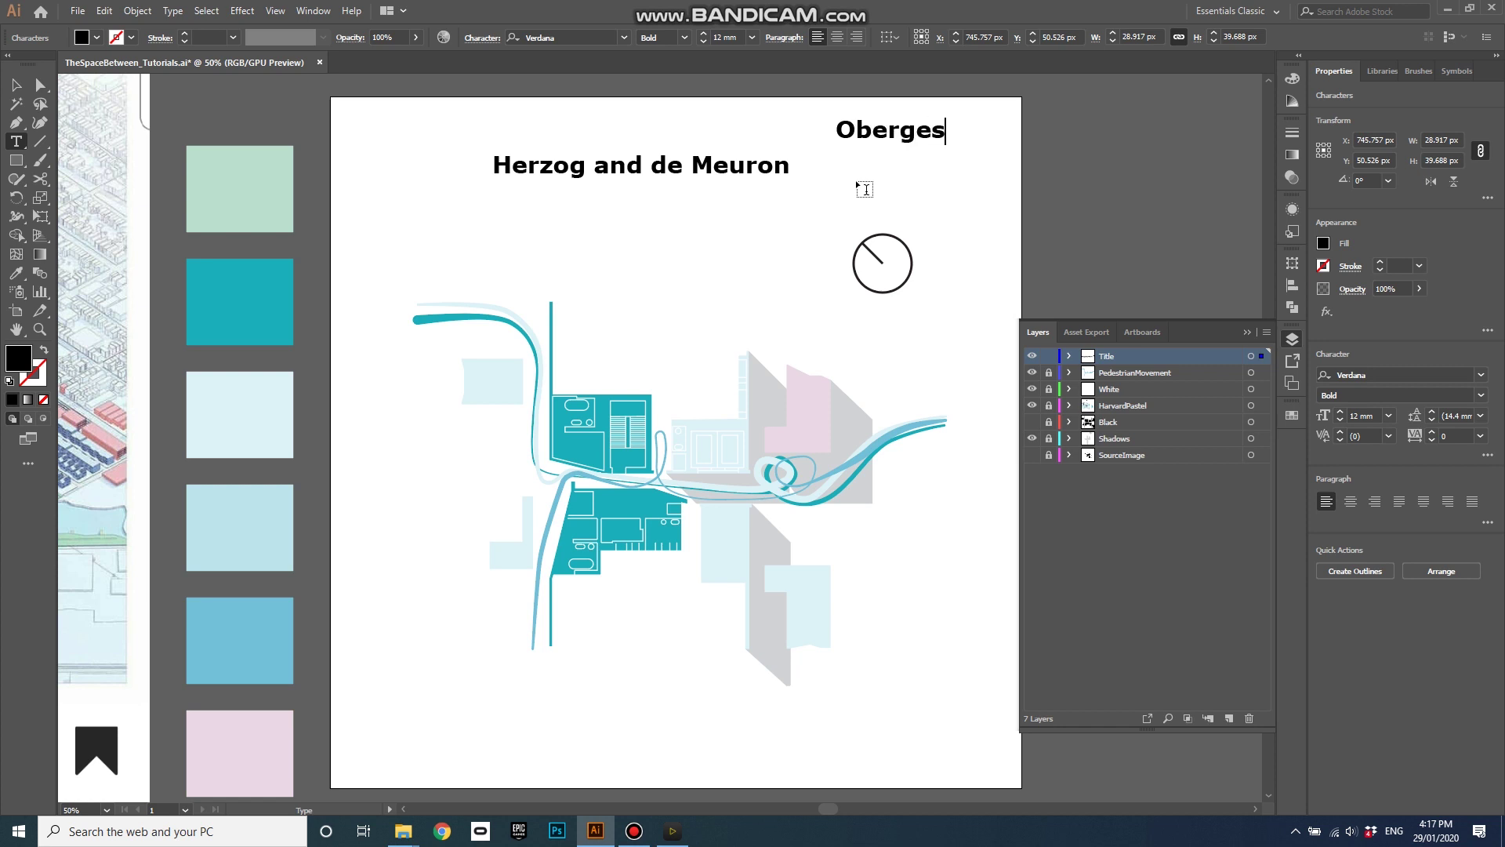
type("choss")
Give the word Obergeschoss no fill and a magenta outline in colour FC00E4
double_click(907, 133)
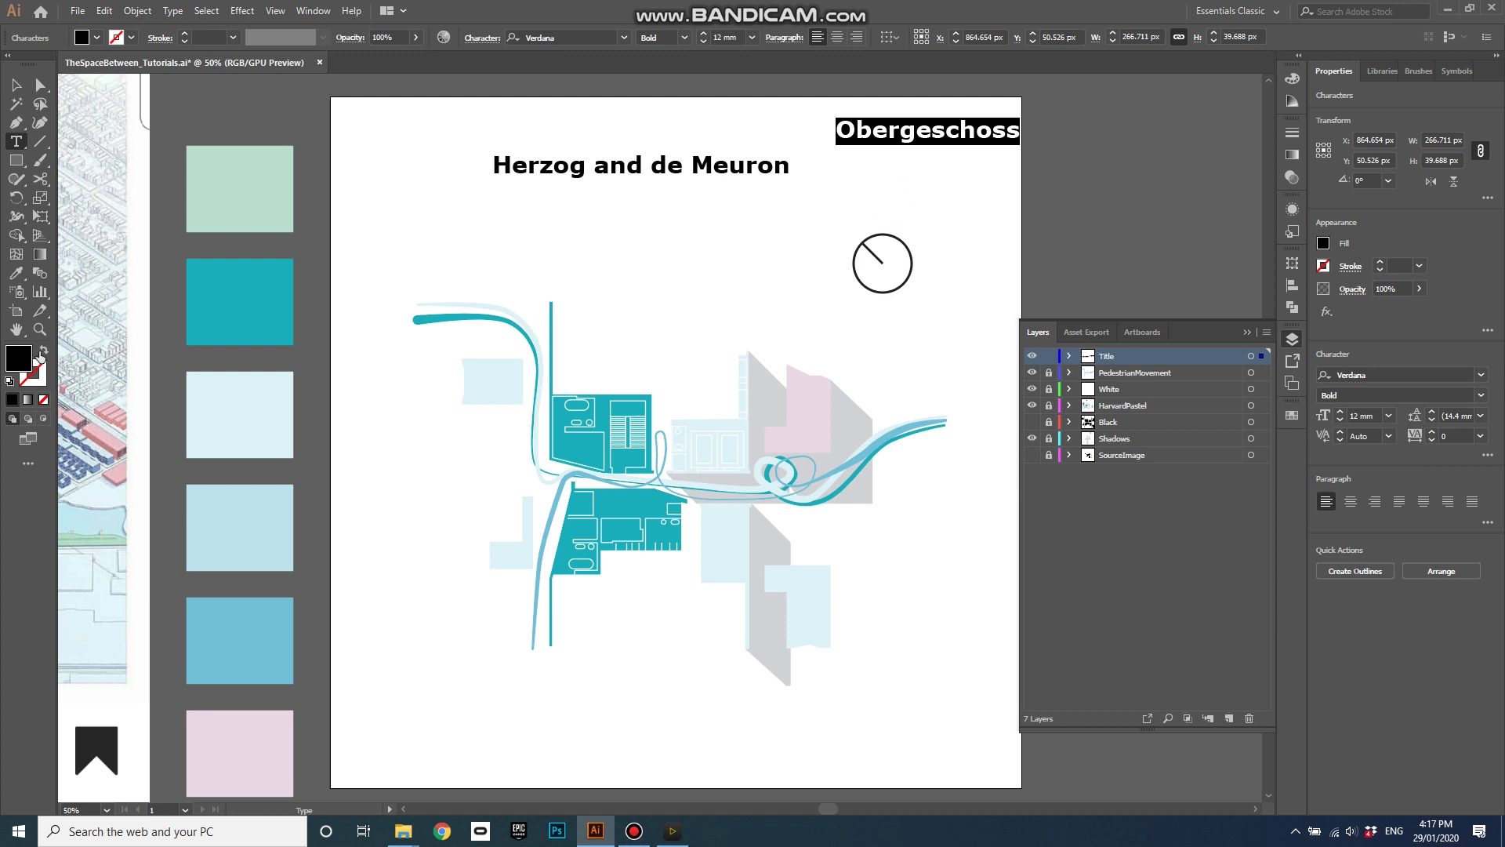
left_click(44, 353)
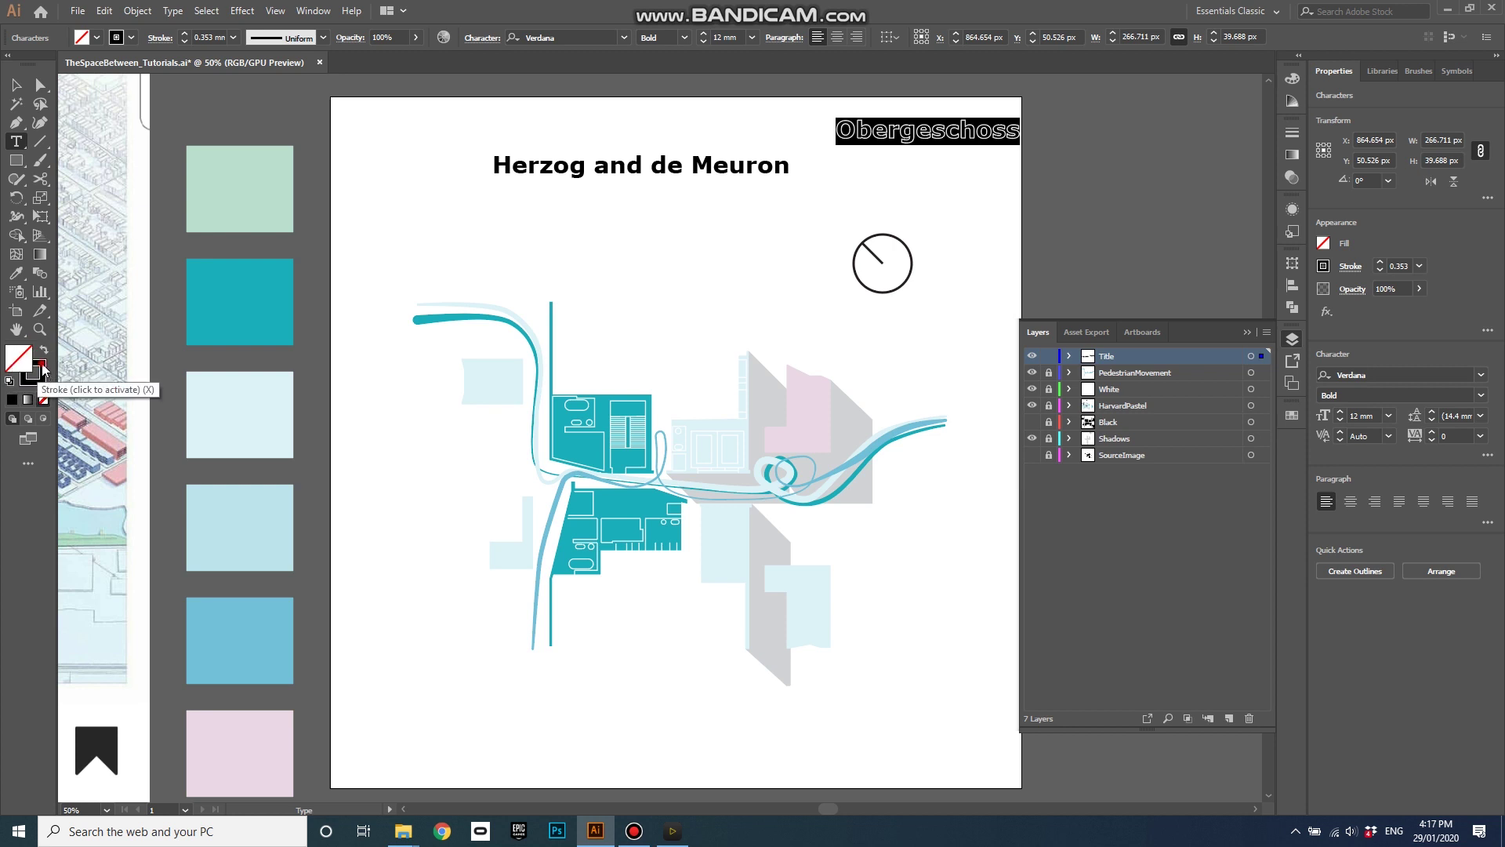
double_click(43, 373)
mouse_move(980, 314)
left_mouse_down()
mouse_move(1014, 271)
mouse_move(1027, 299)
mouse_move(1027, 270)
left_mouse_up()
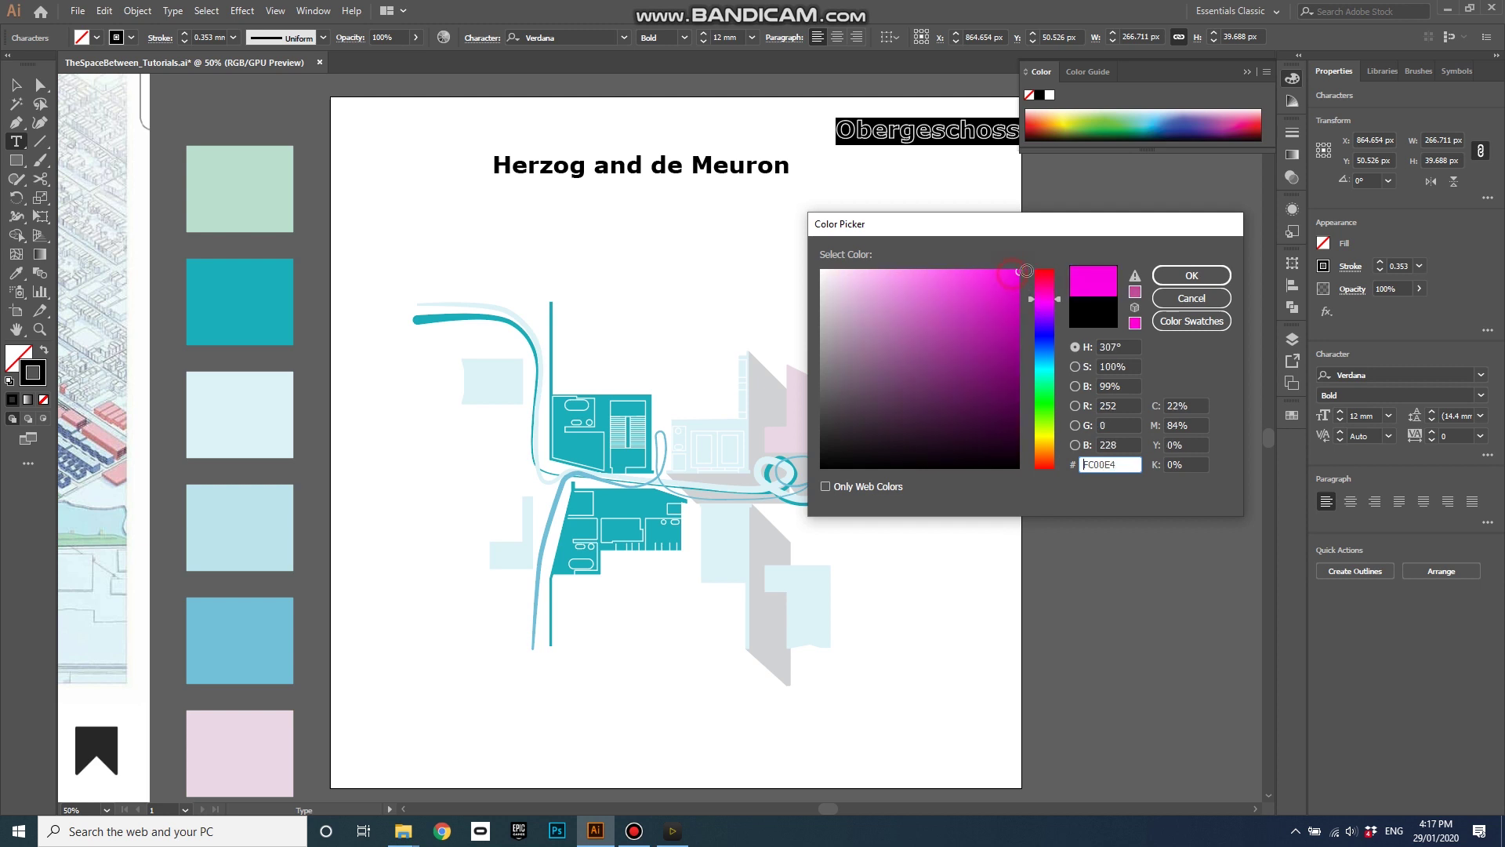
left_click(1188, 277)
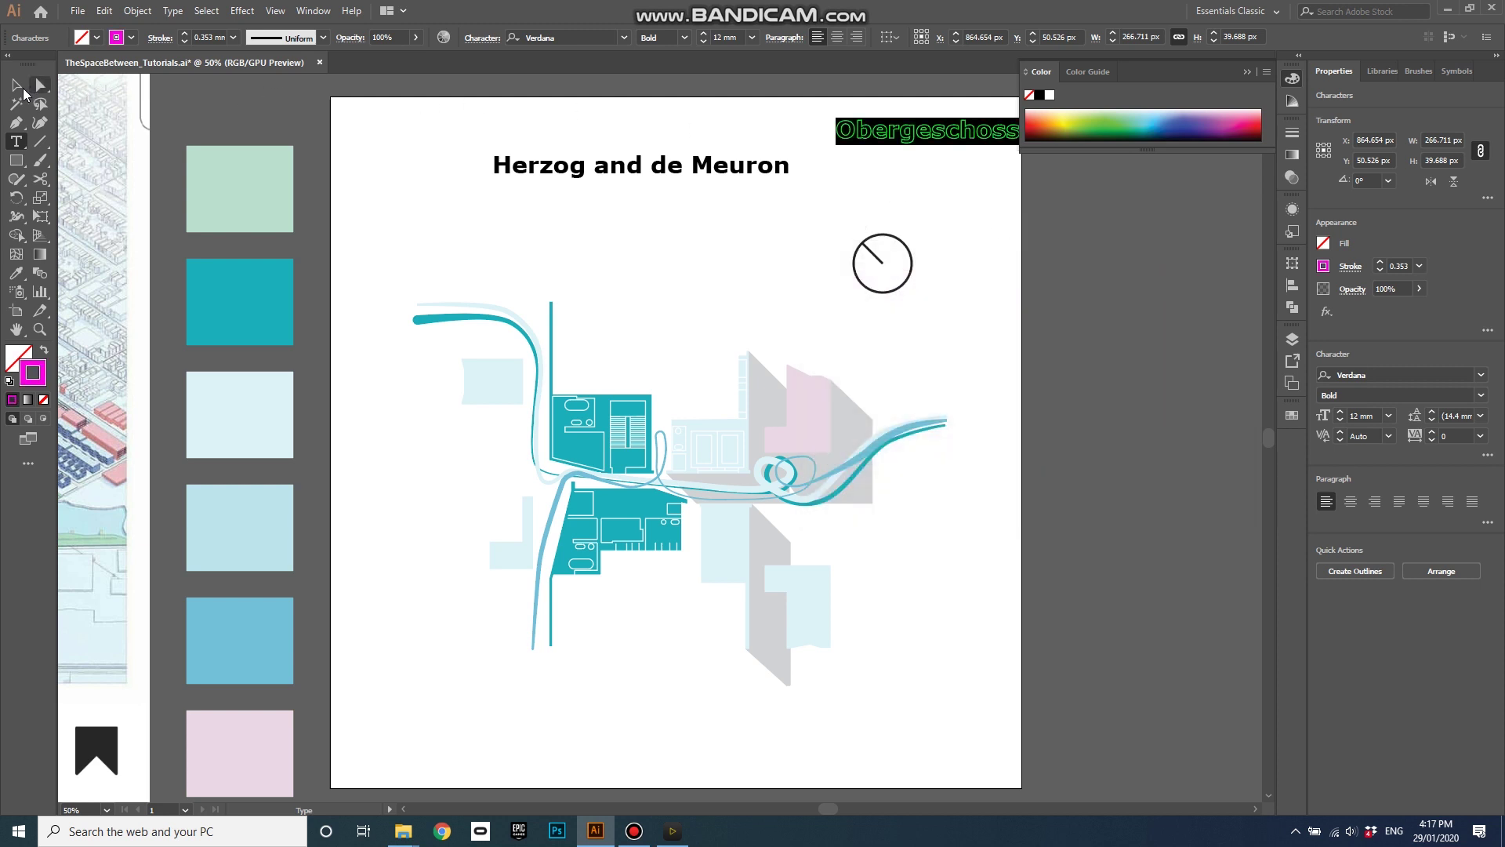
Move Obergeschoss onto the heading's line and shift the Herzog and de Meuron text slightly left and up to leave a gap
left_click(17, 85)
left_click_drag(874, 132, 826, 174)
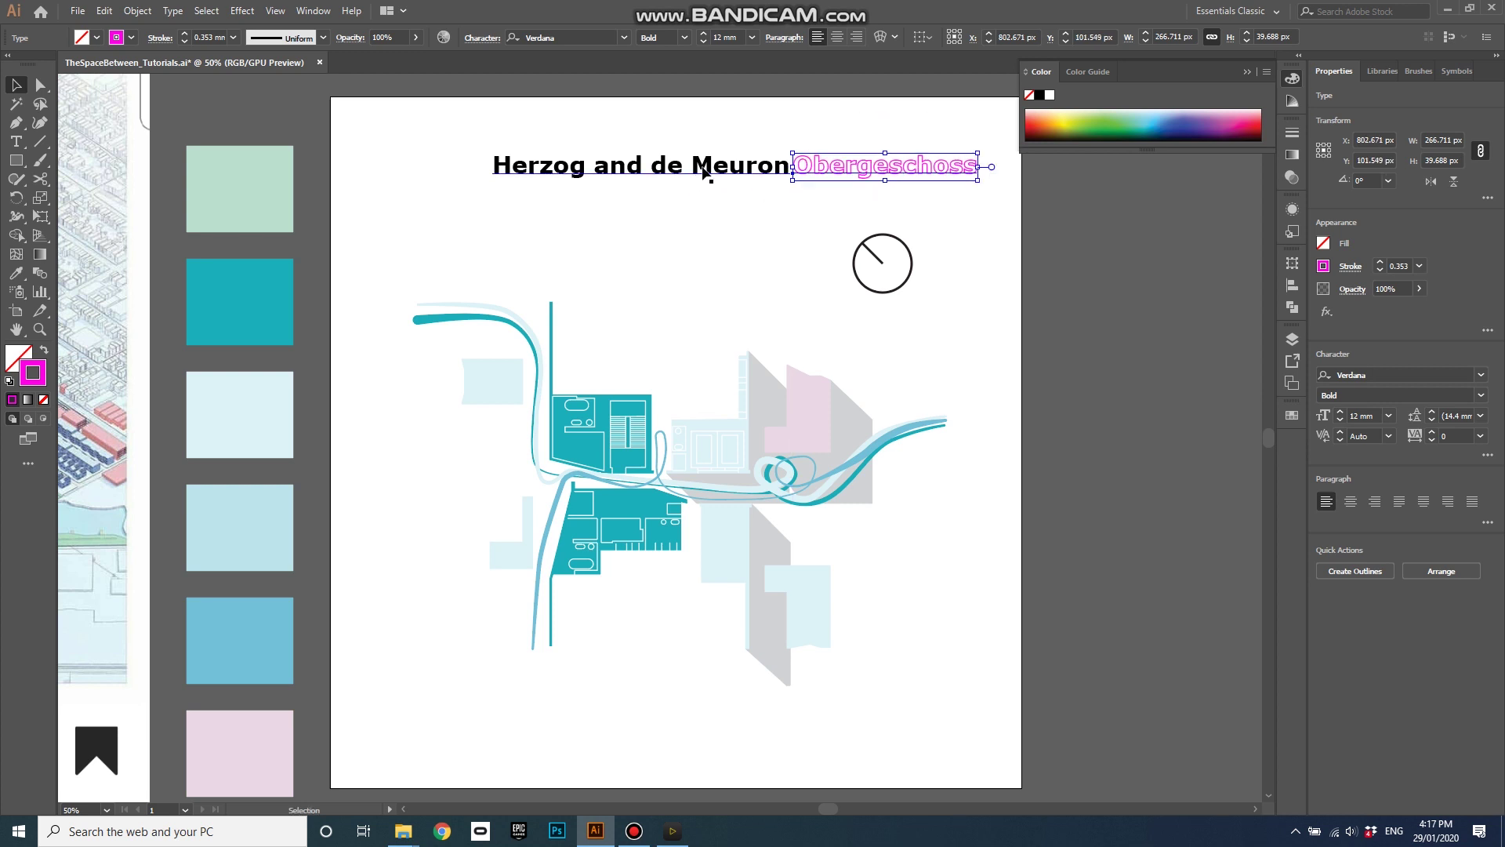
left_click_drag(709, 167, 697, 167)
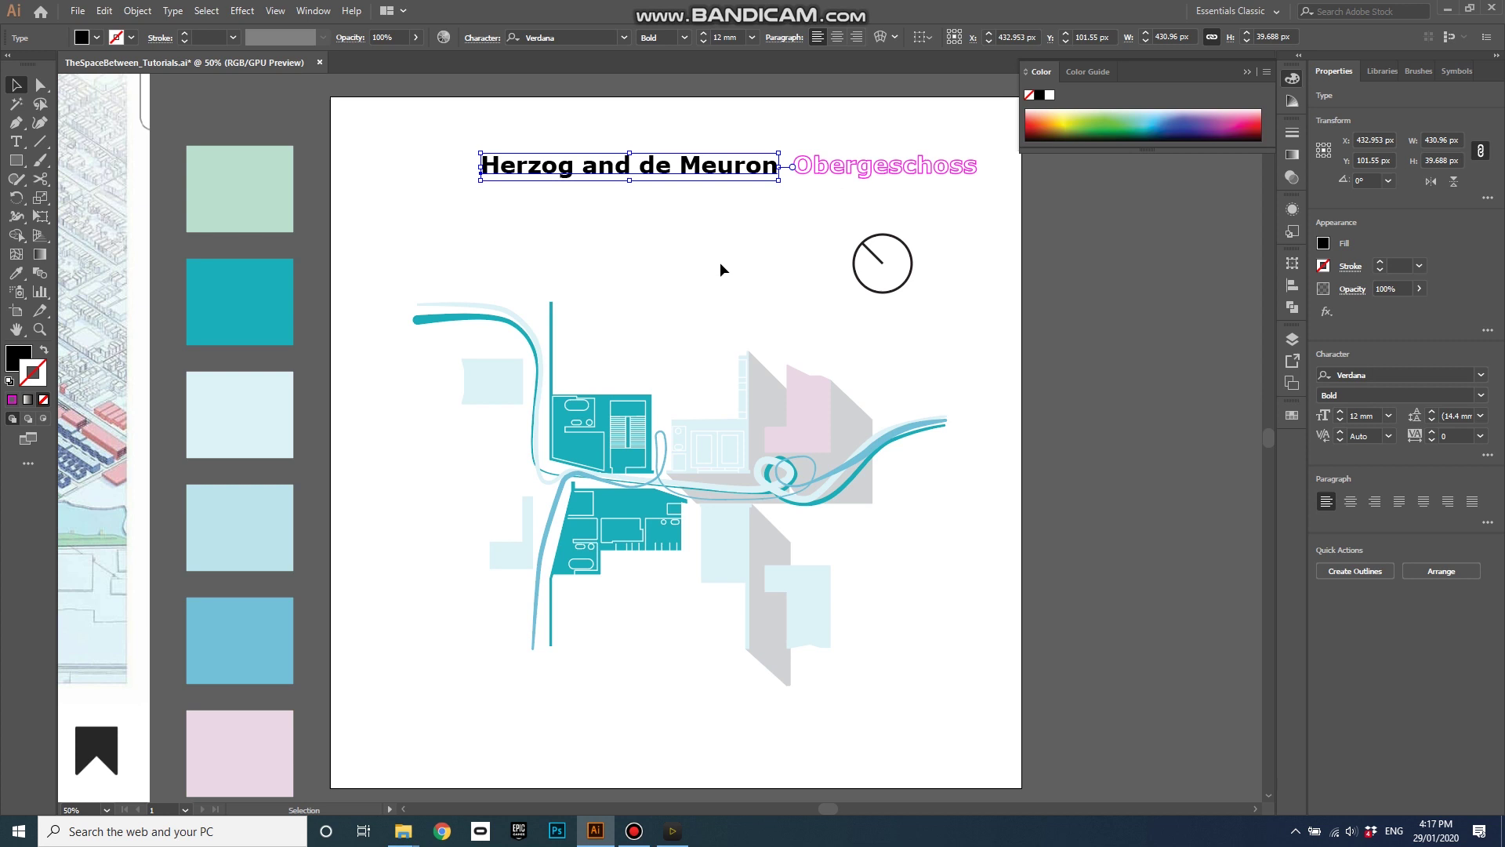
key("Up")
left_click(821, 214)
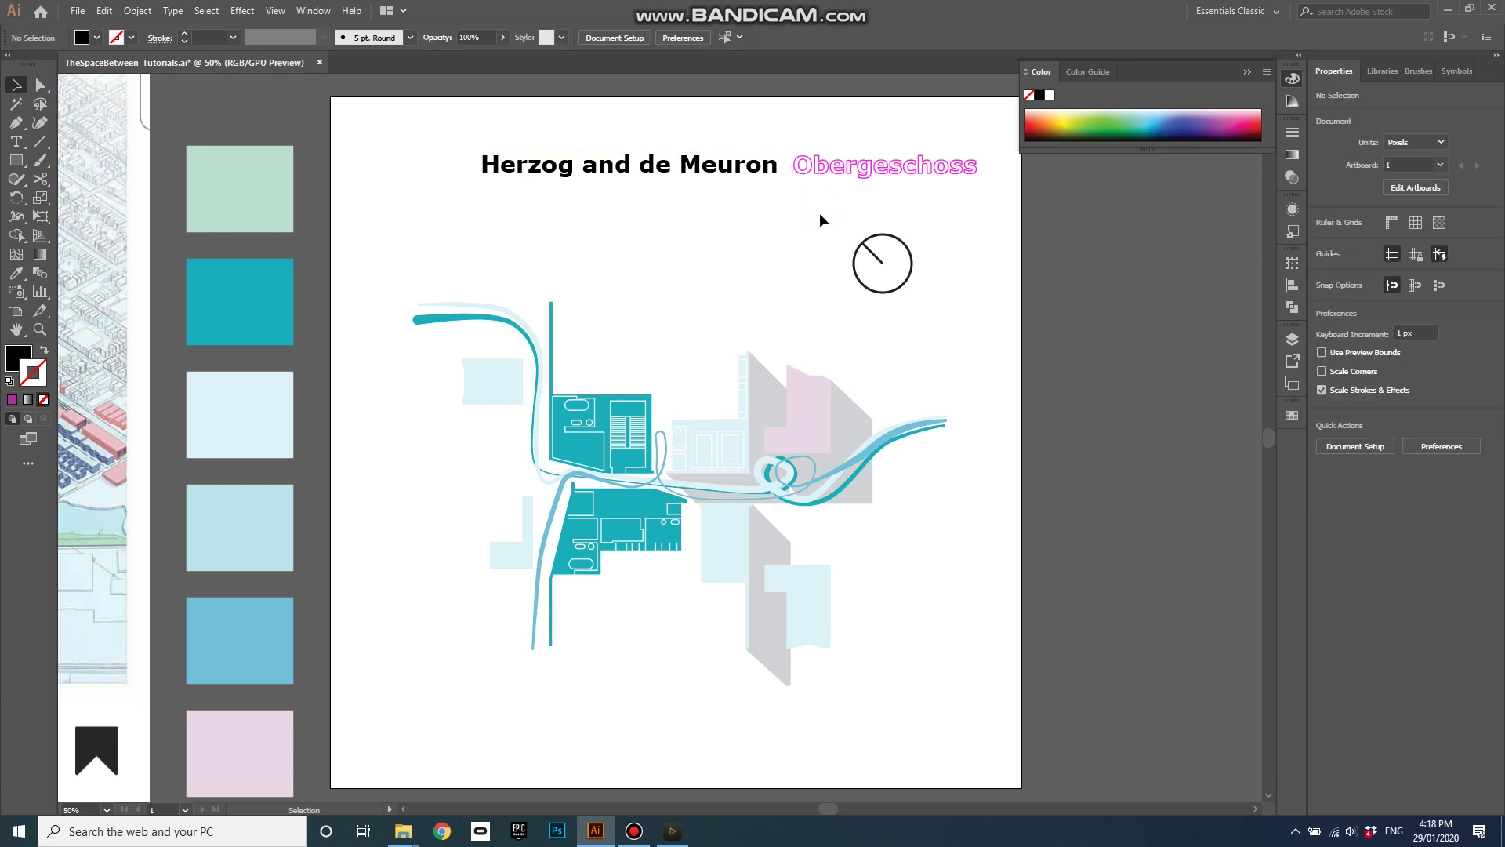
Draw an unfilled, black-stroked border rectangle about 896 by 871 px around the plan and titles
left_click(17, 161)
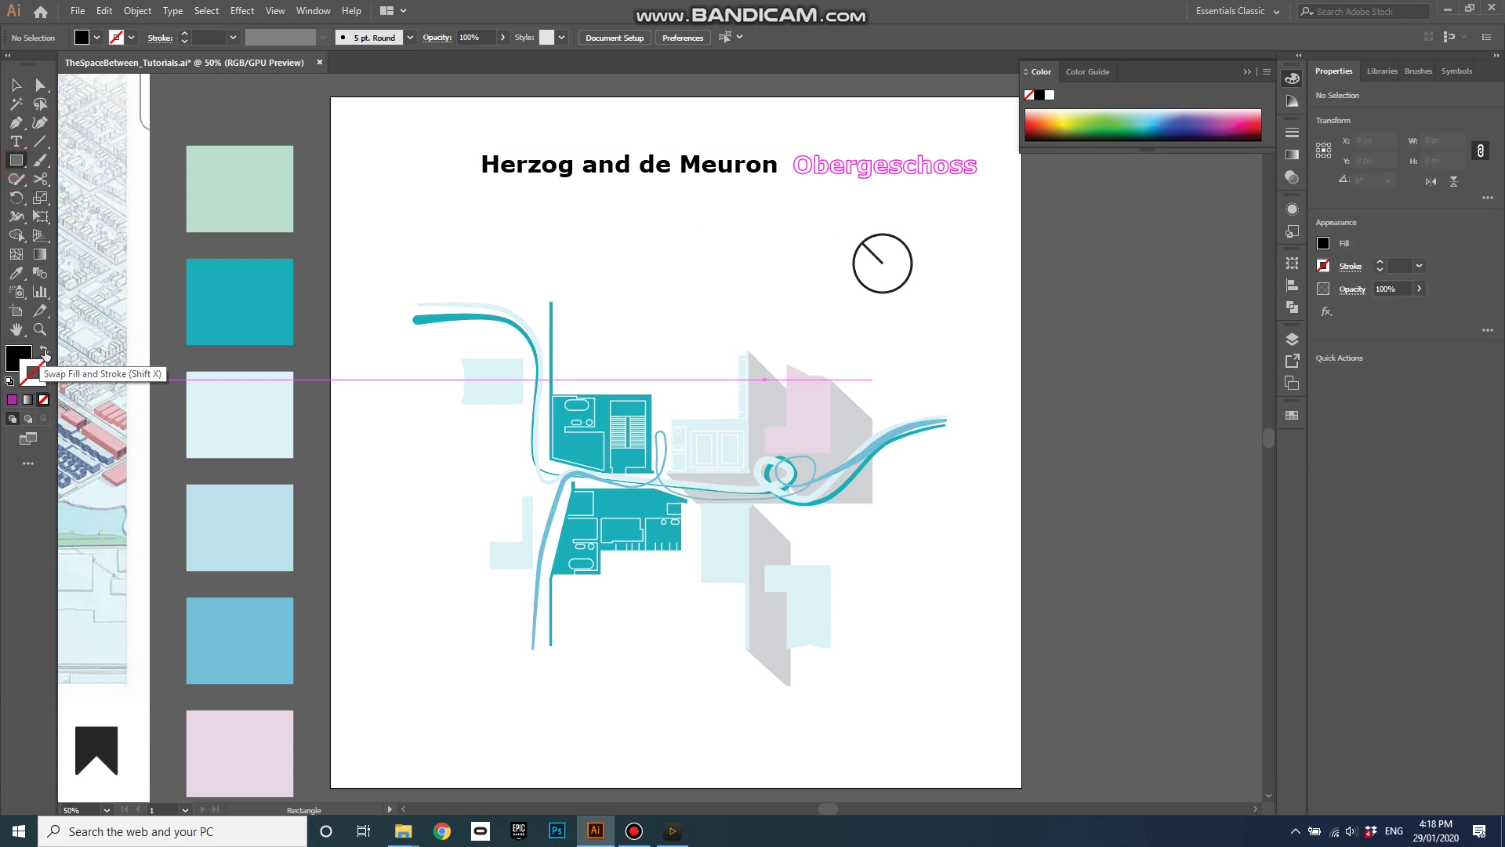
left_click(44, 354)
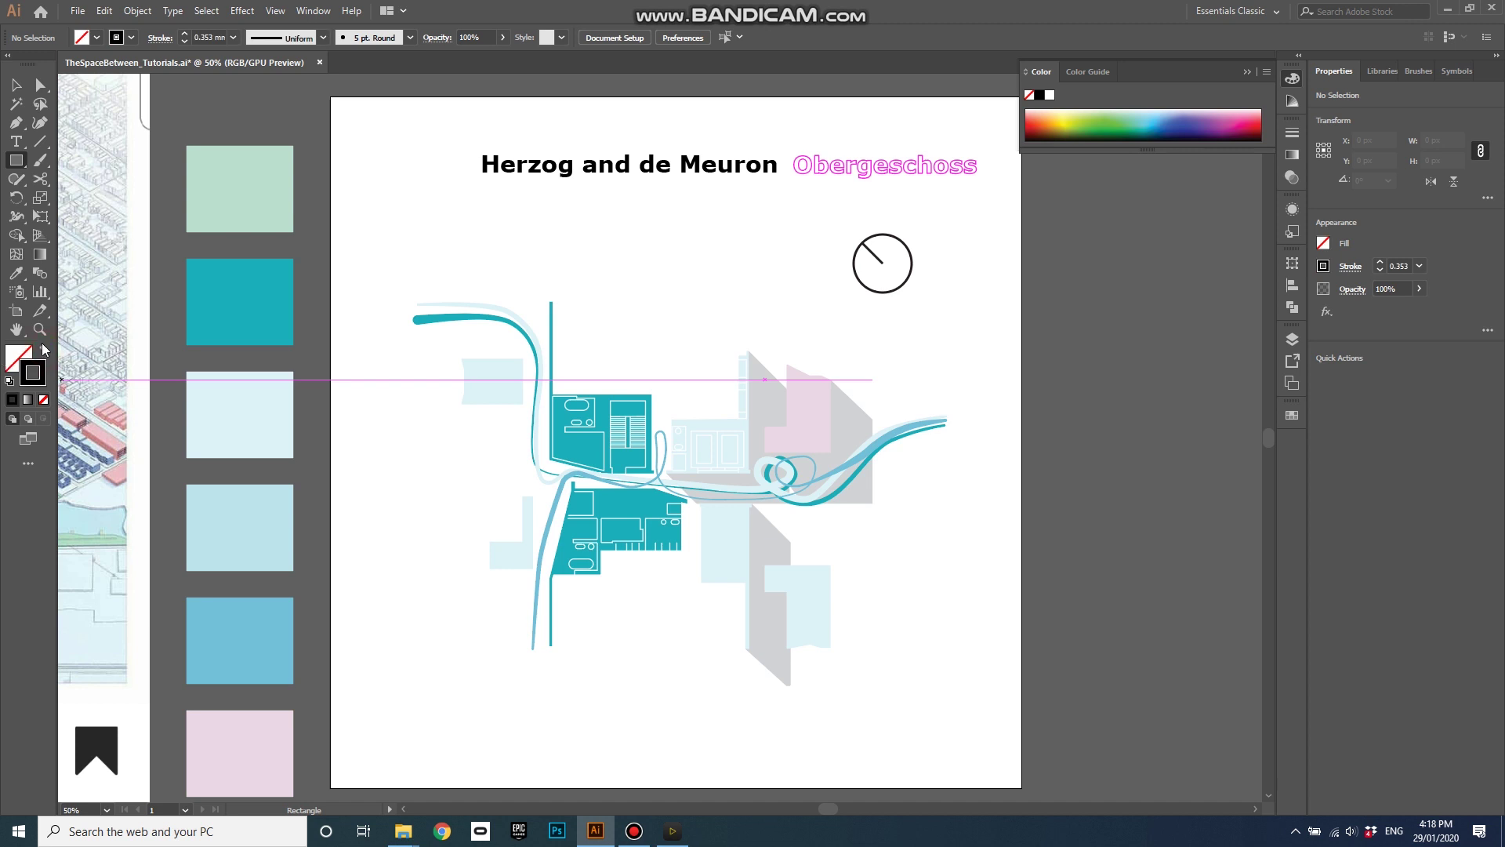
left_click(29, 374)
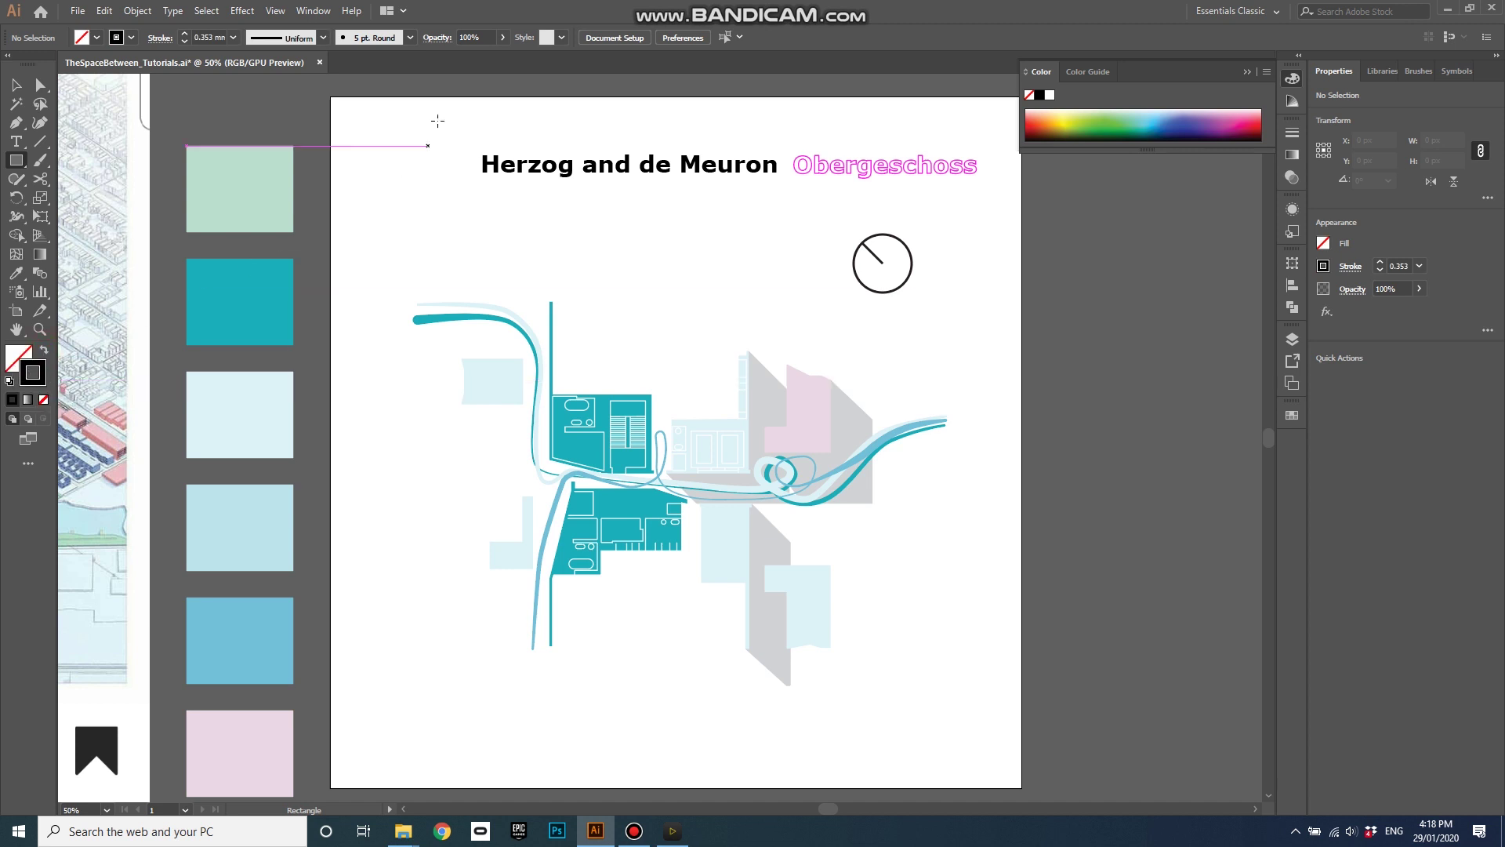
left_click_drag(373, 133, 993, 734)
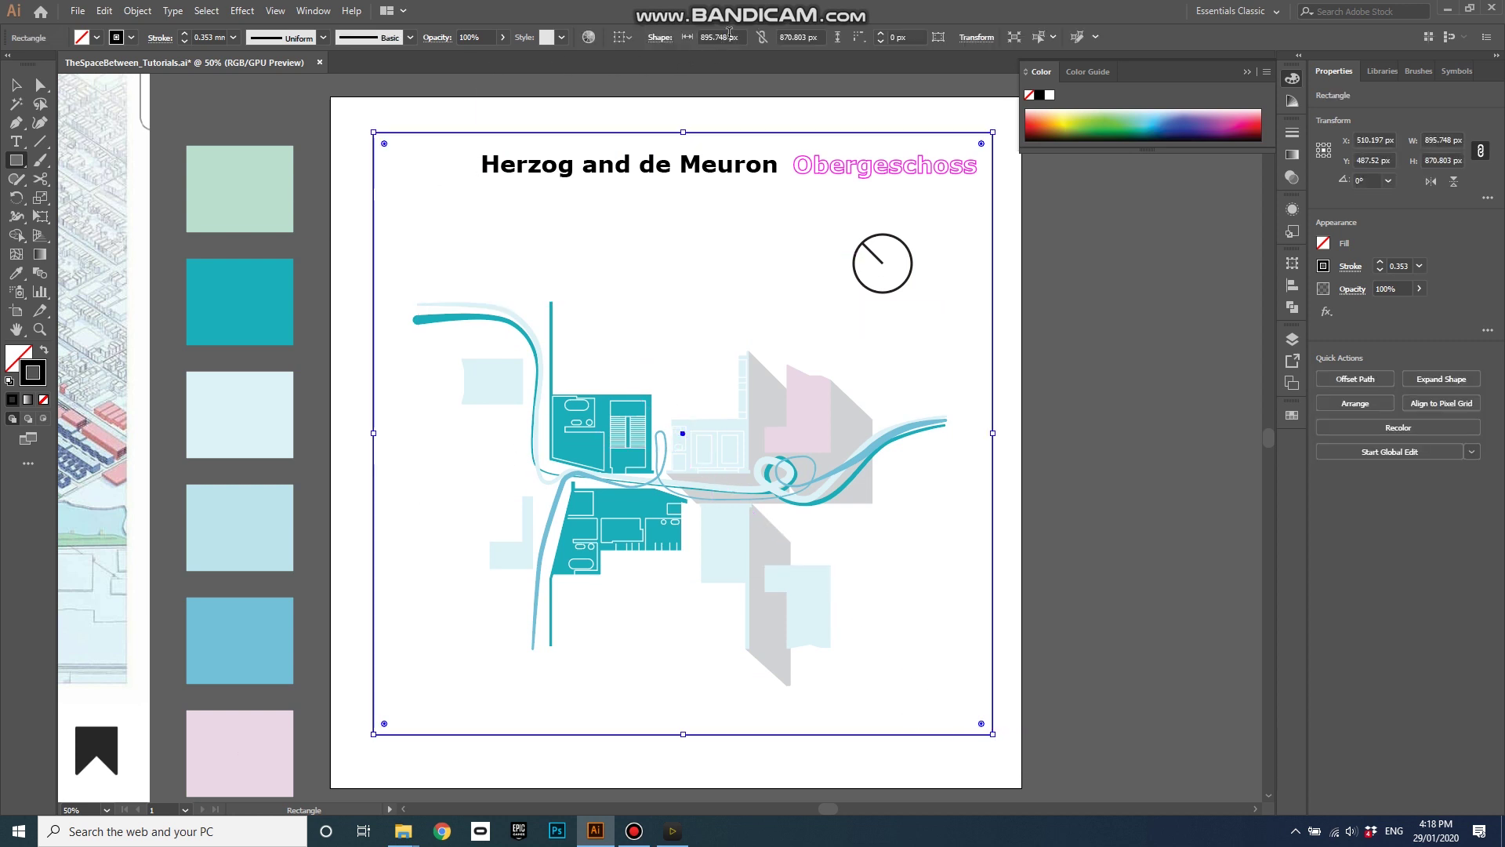
Set the border rectangle's width and height to 920 px each
double_click(715, 37)
type("9")
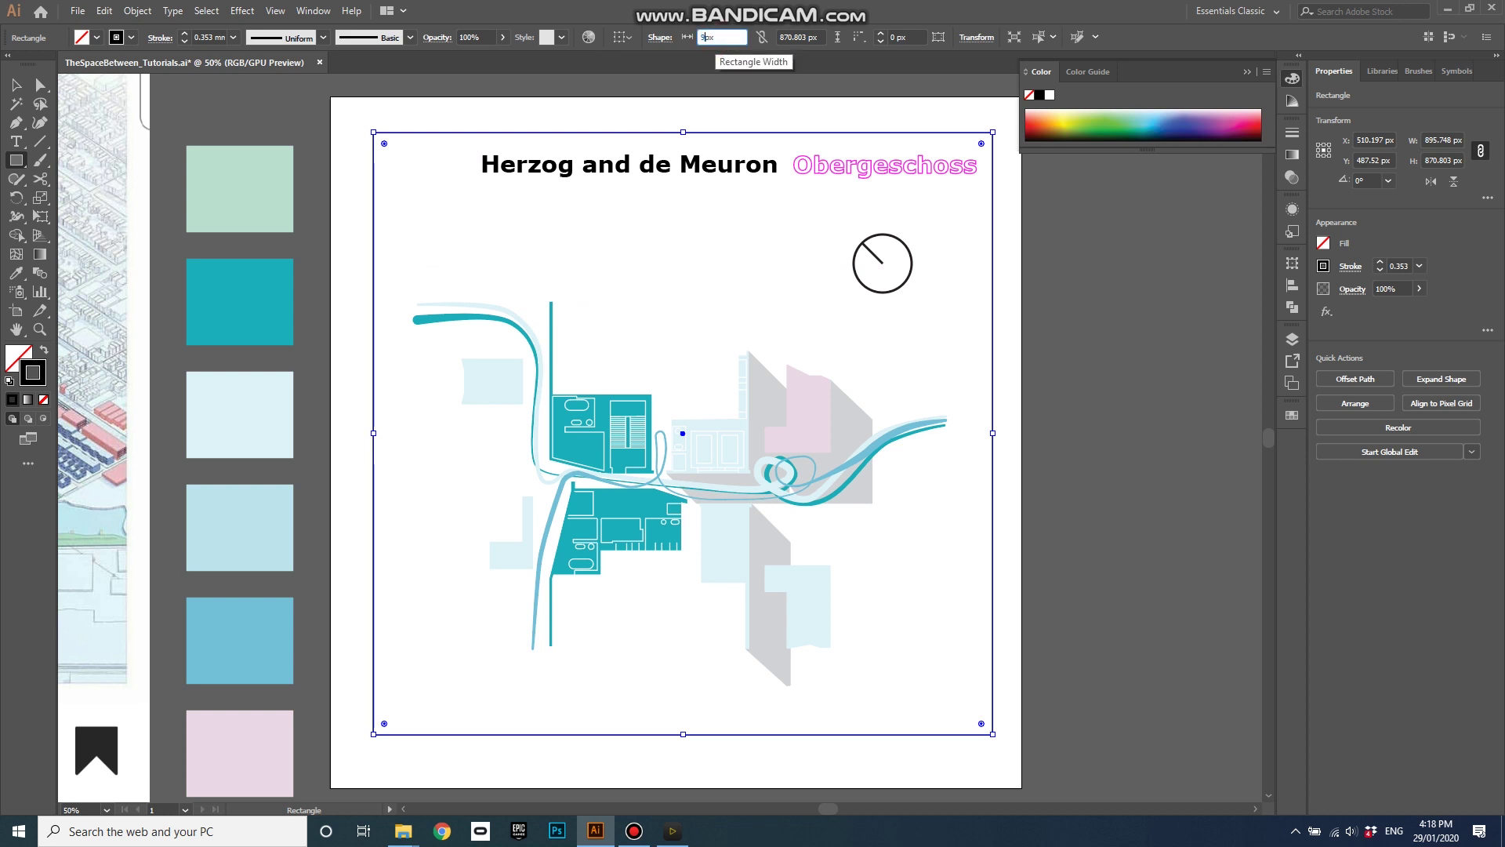
type("20")
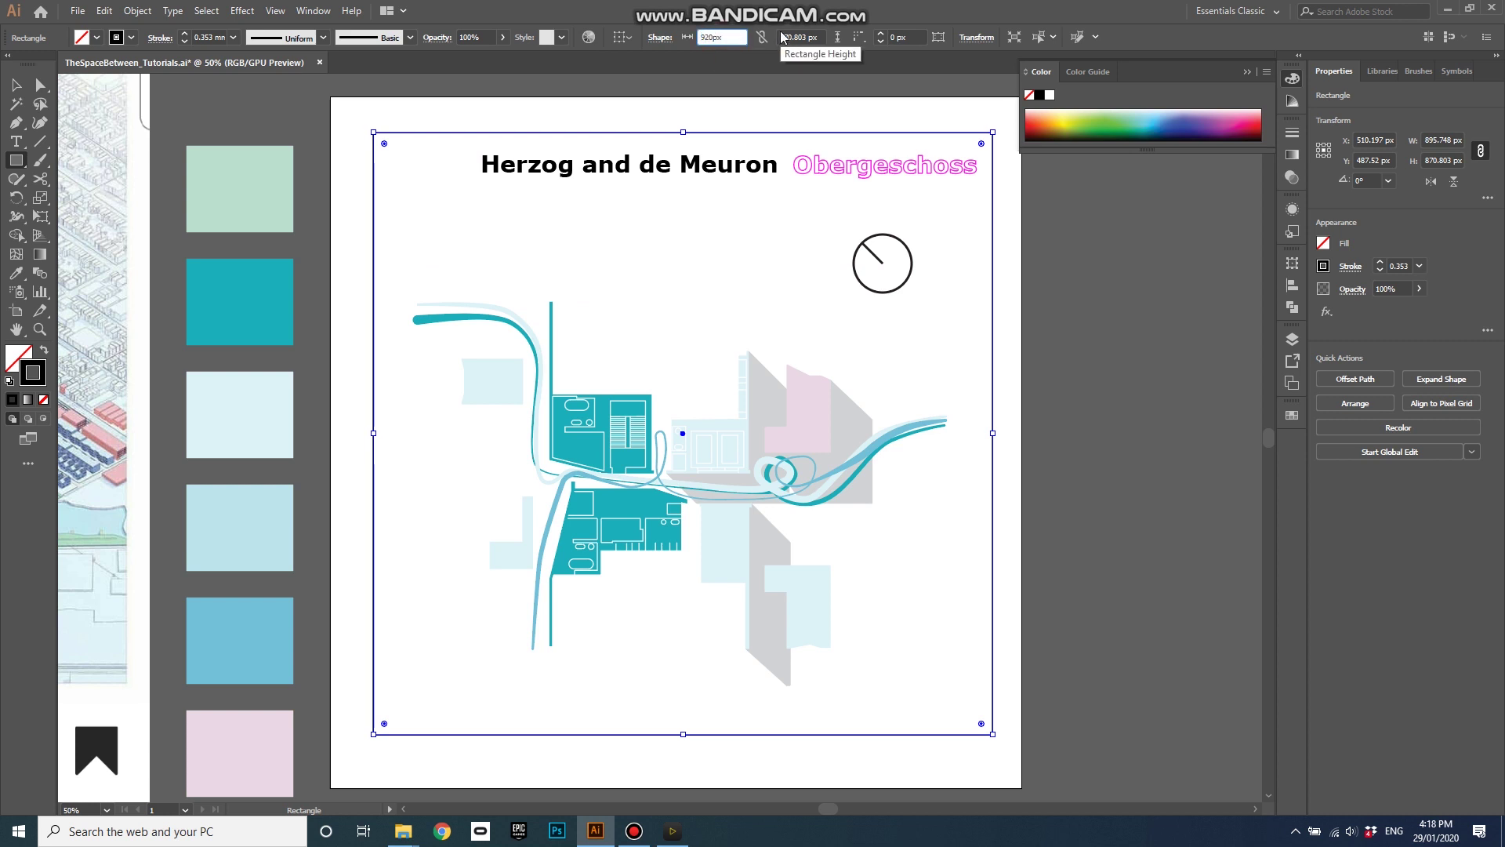
double_click(793, 37)
type("920")
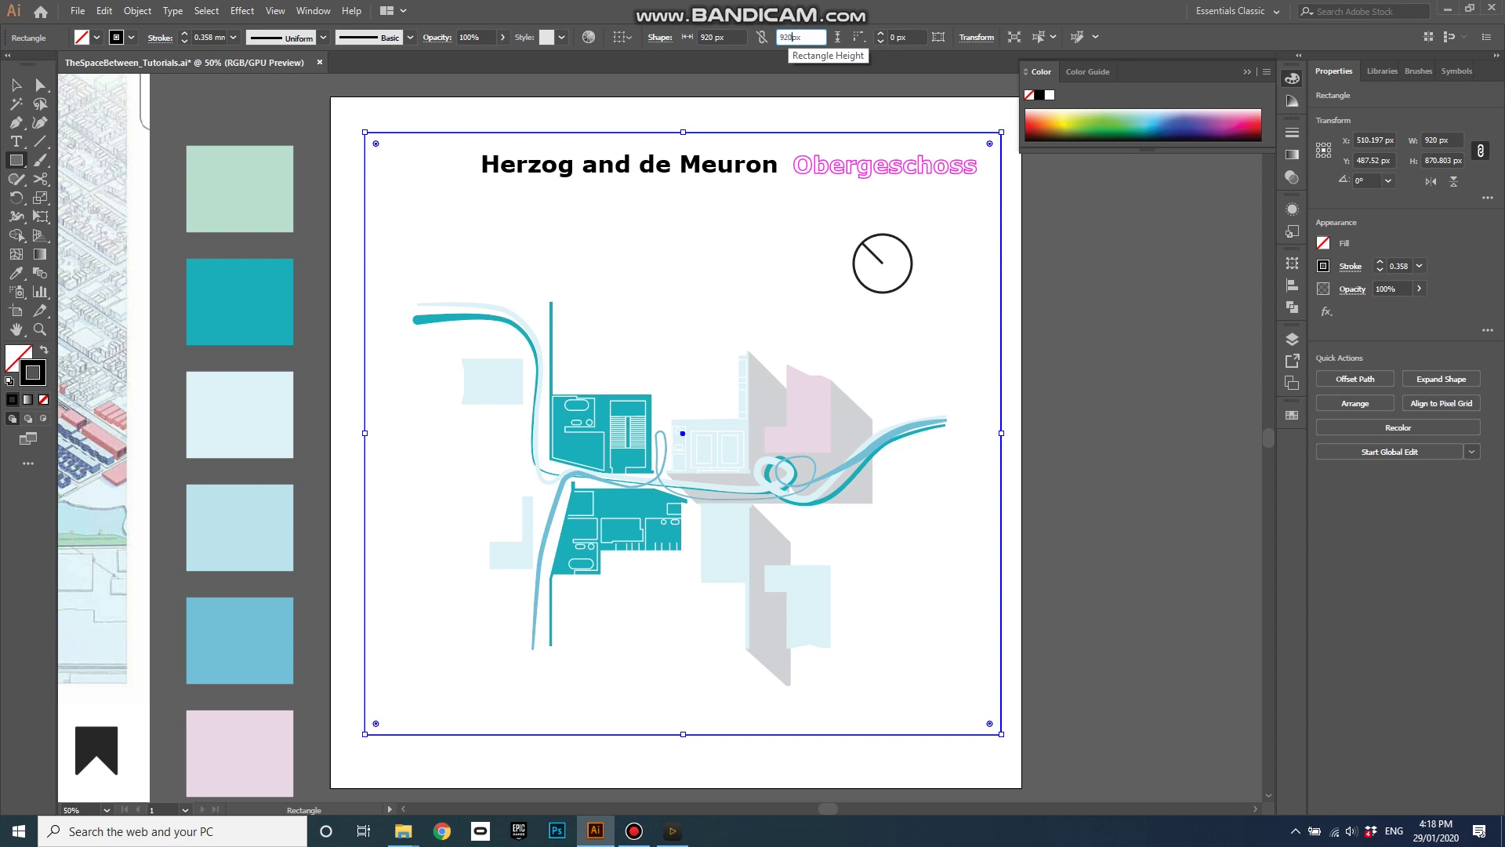
key("Return")
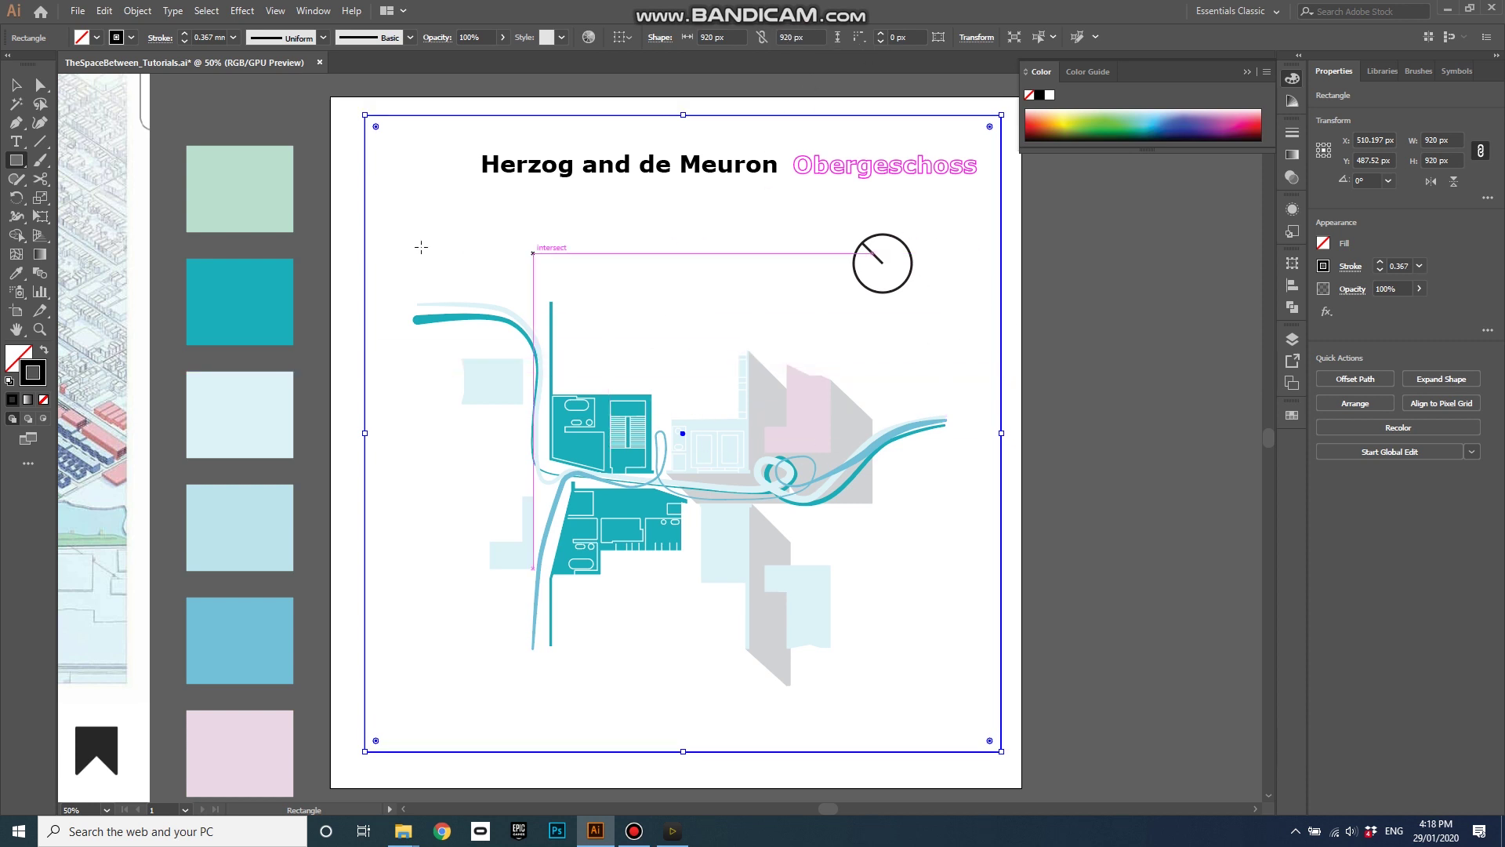
Align the border rectangle to the artboard's horizontal and vertical centre
key("v")
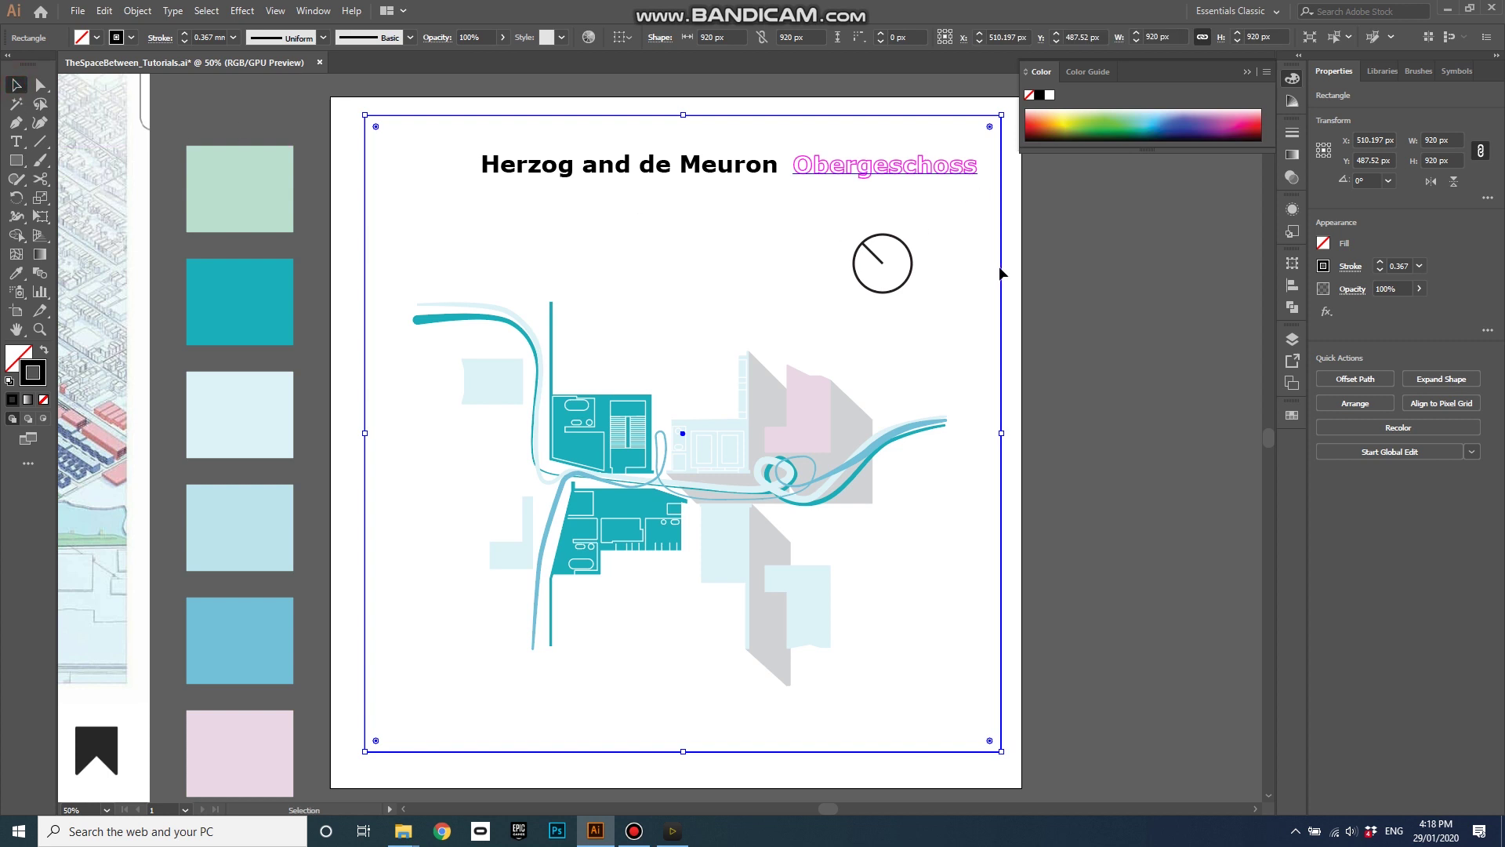
left_click(1293, 346)
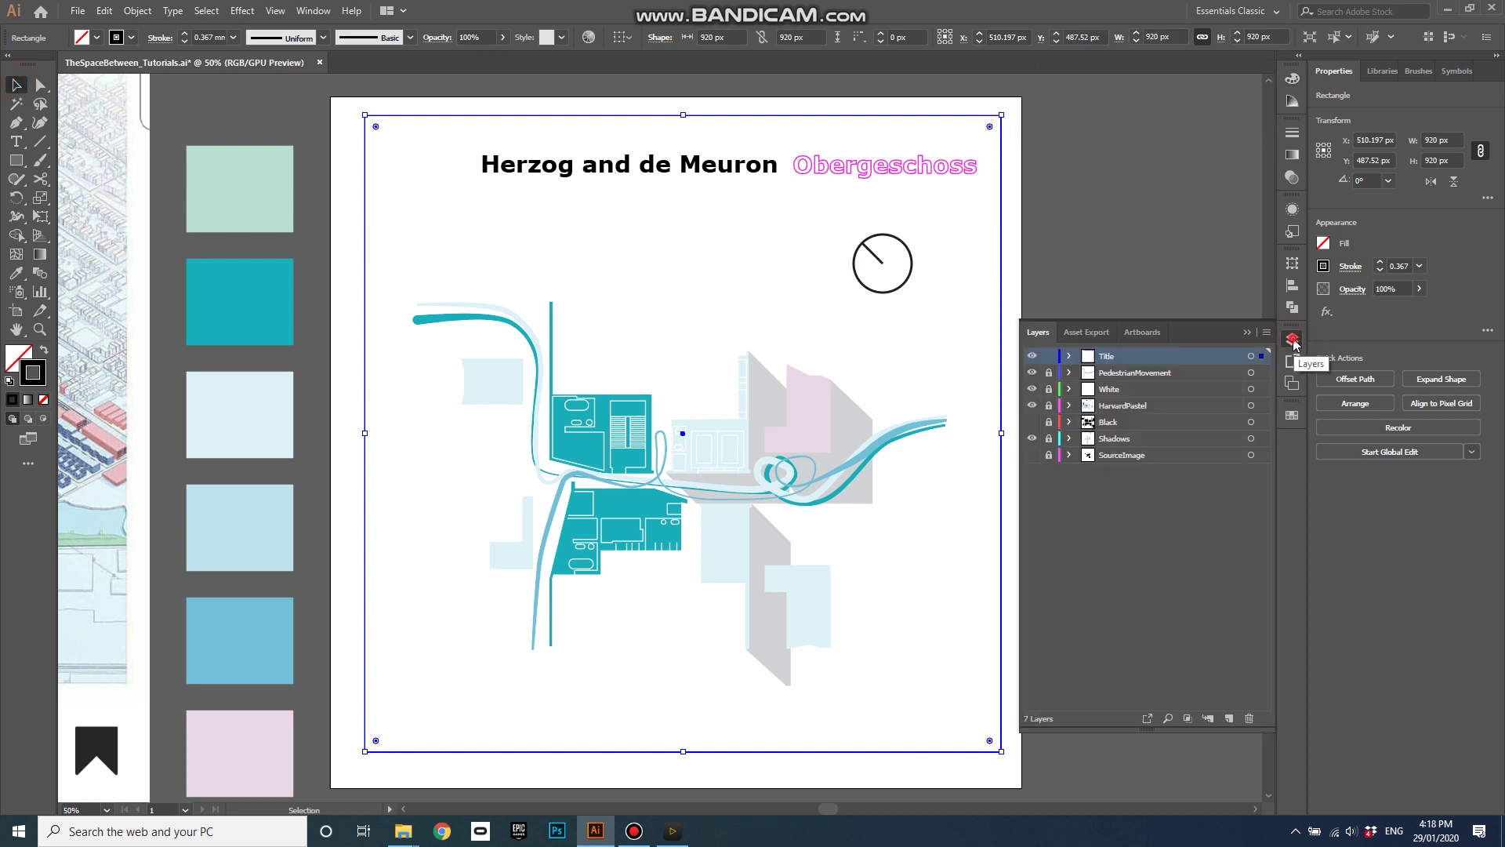
left_click(1293, 342)
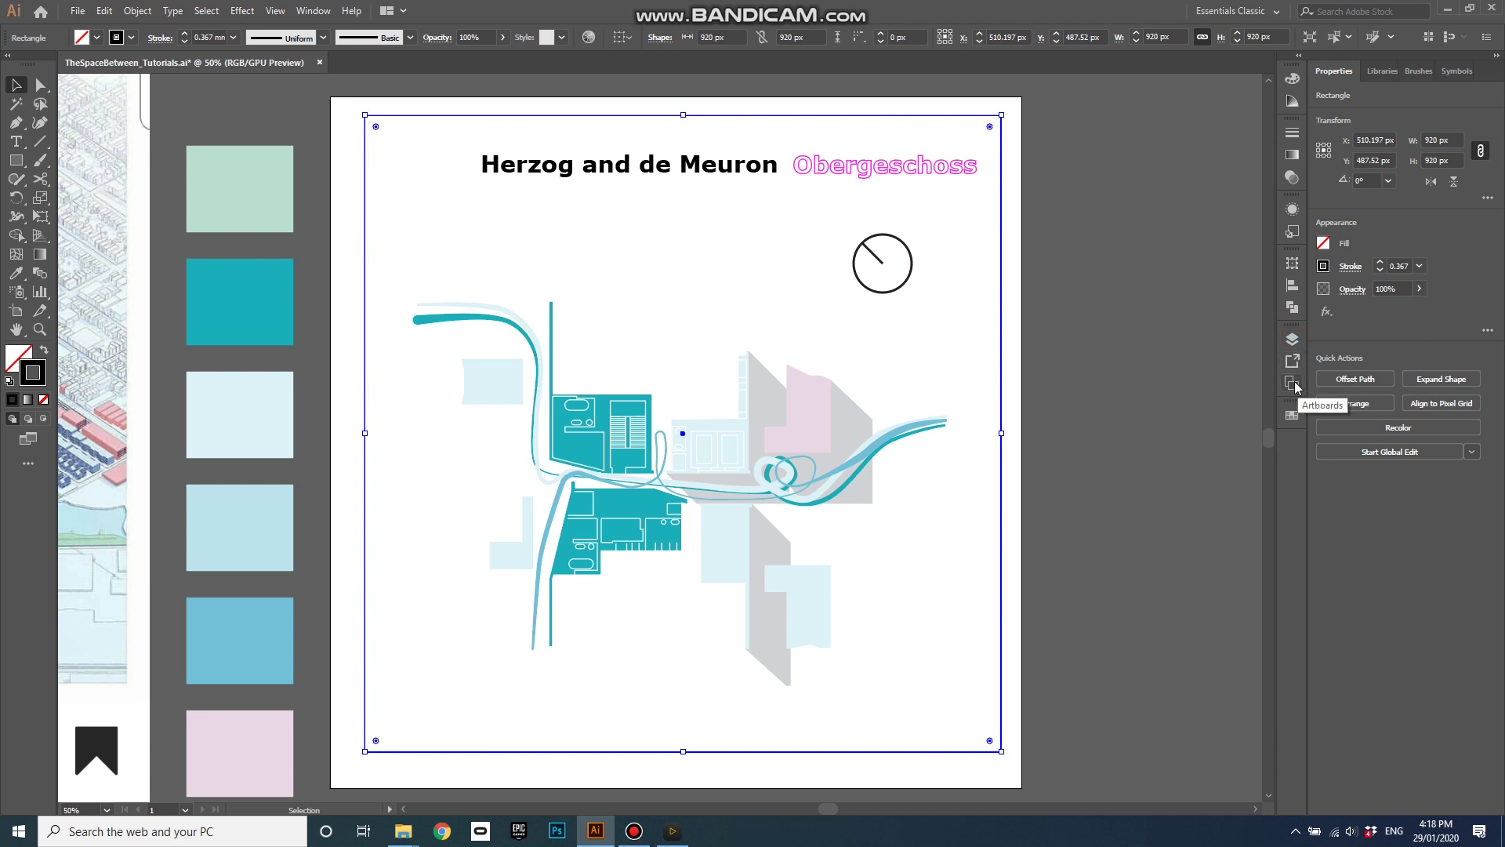
left_click(1295, 385)
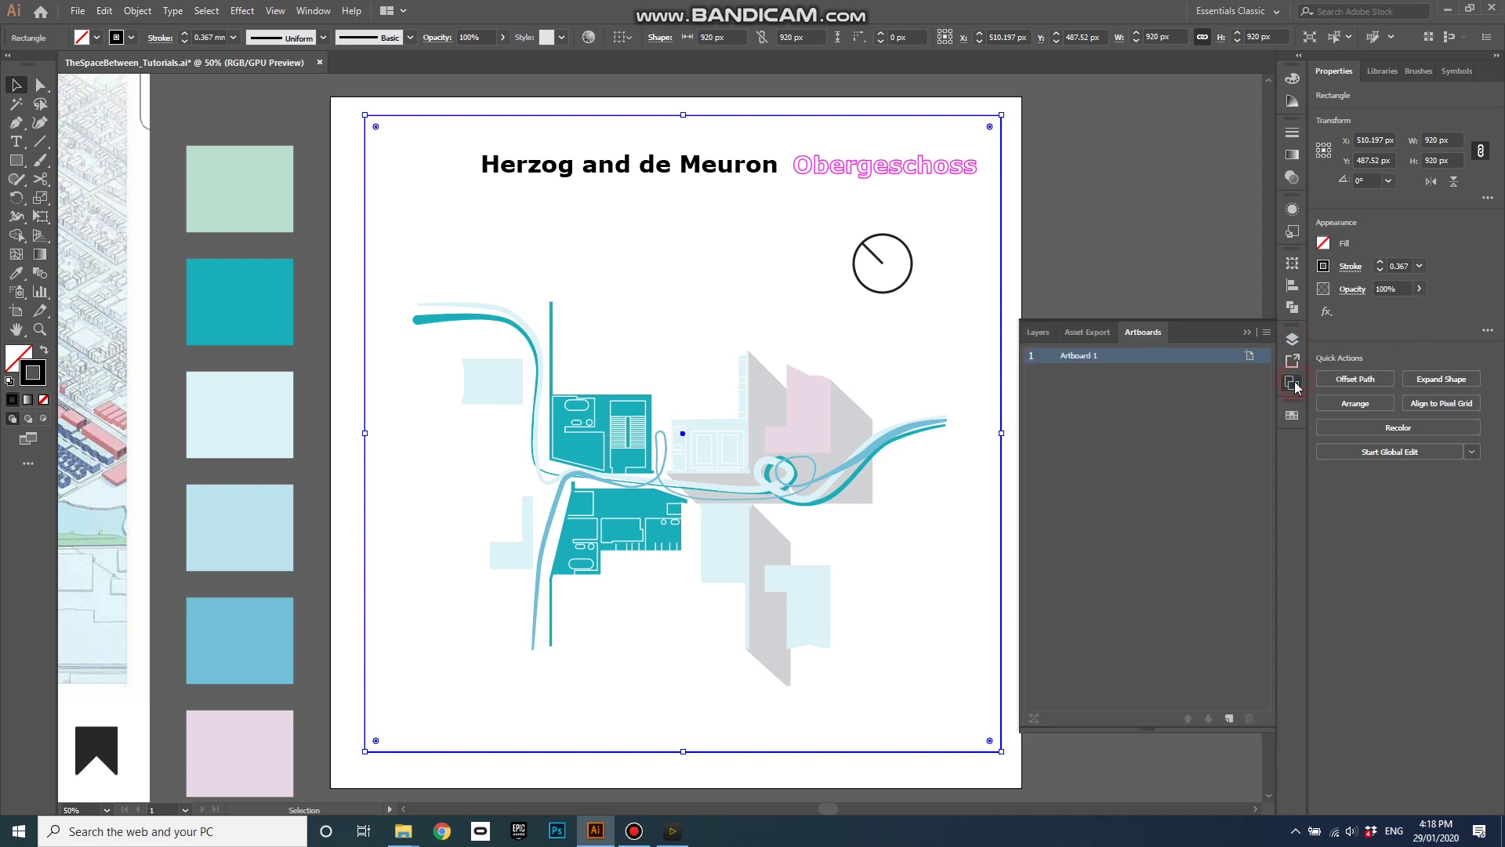
left_click(1248, 333)
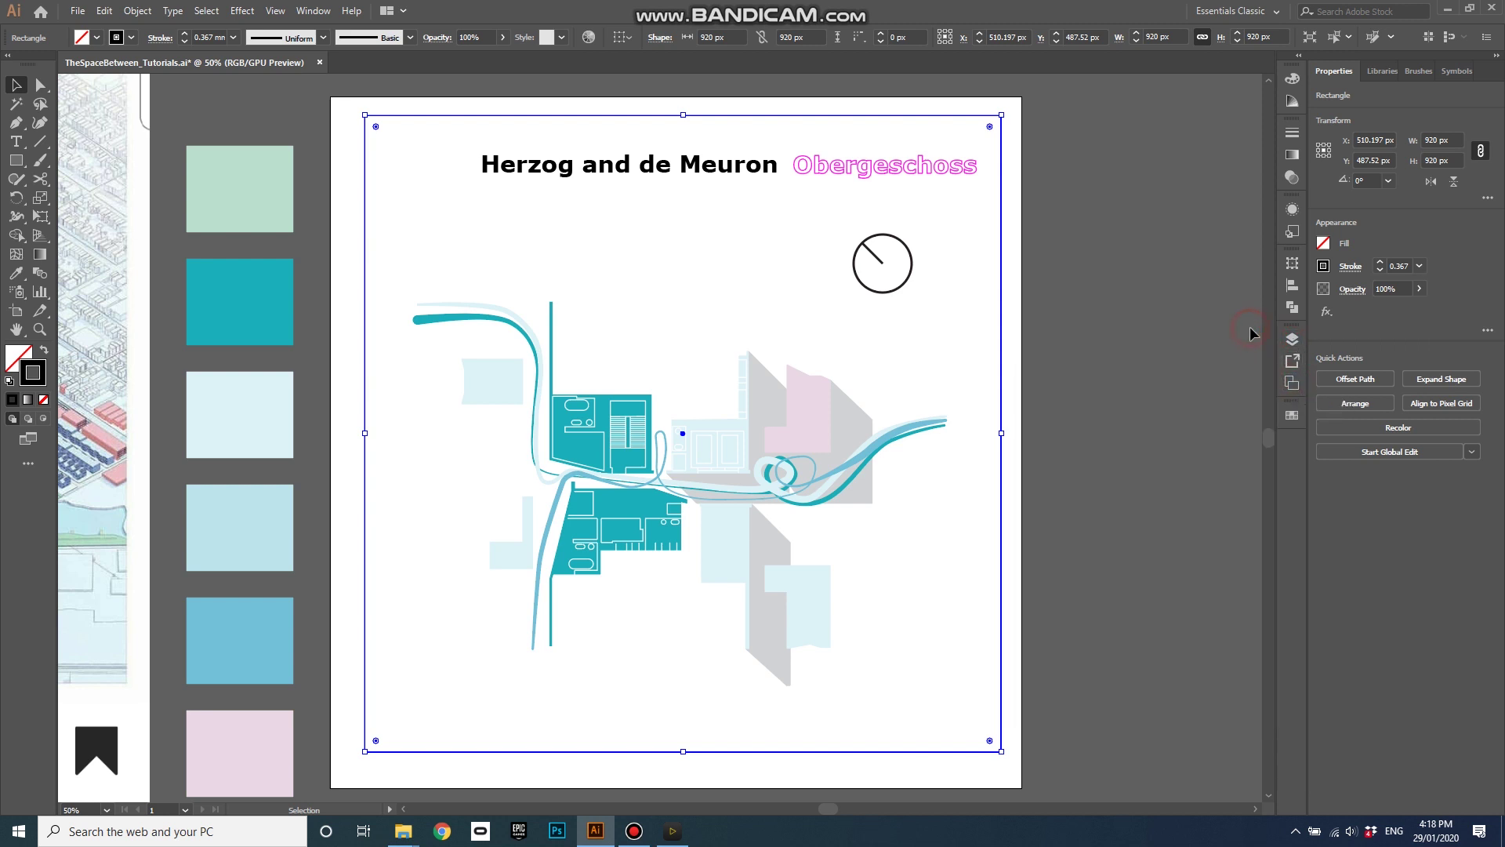
left_click(1292, 287)
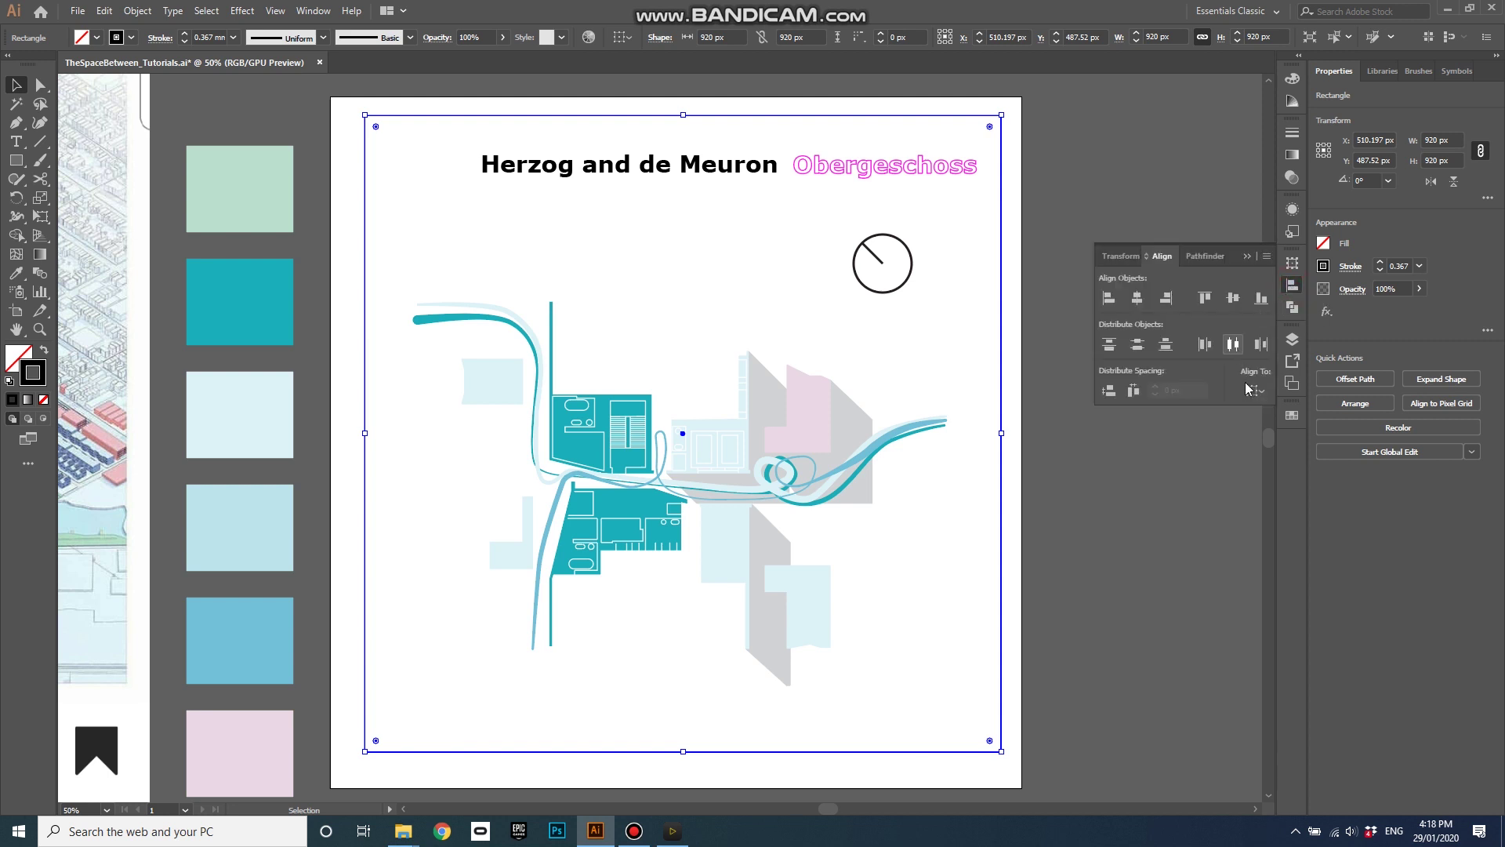
left_click(1260, 391)
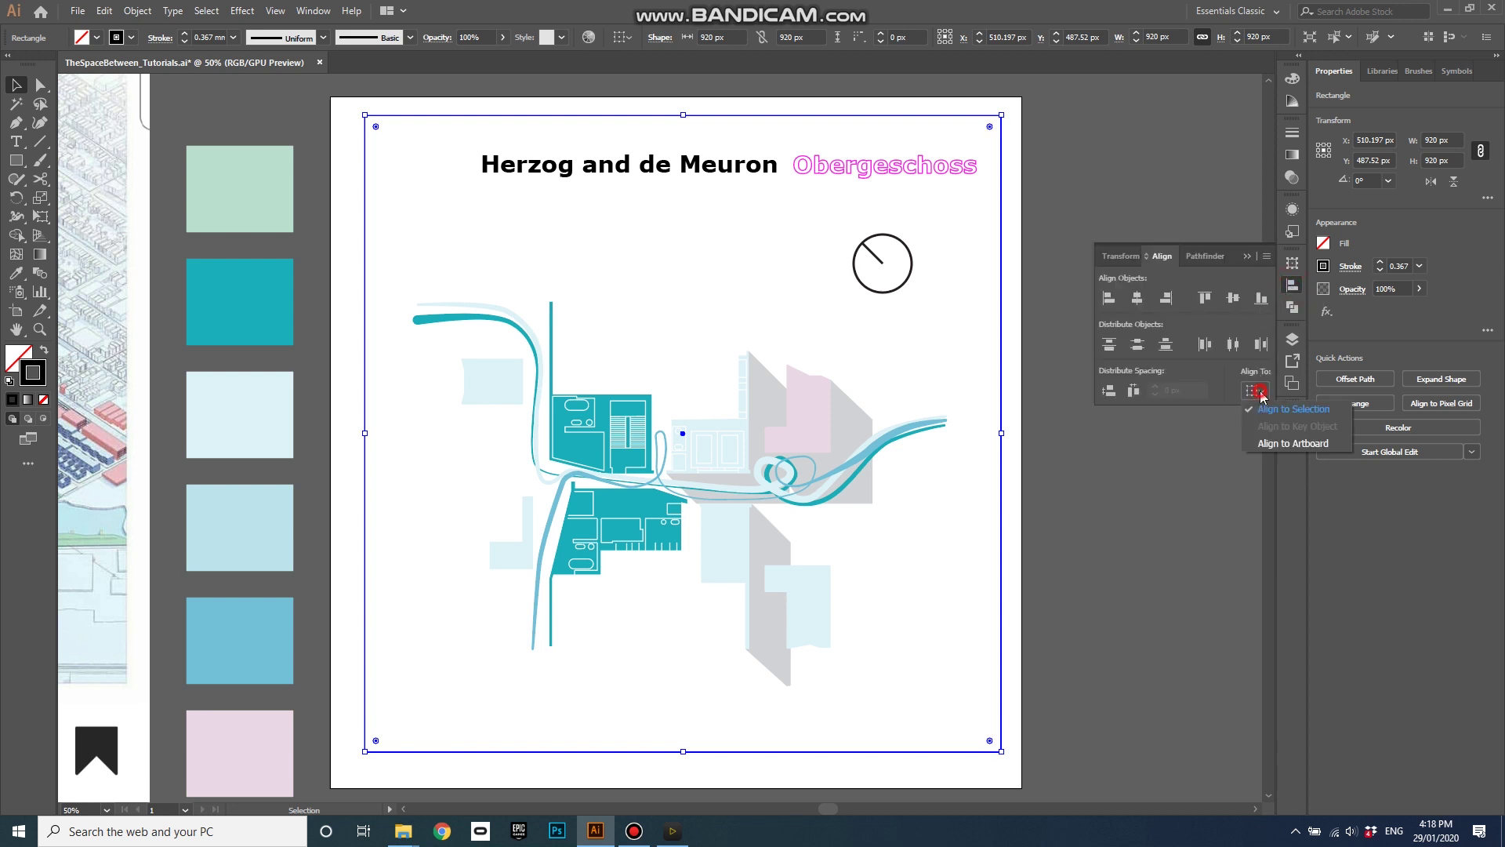
left_click(1294, 444)
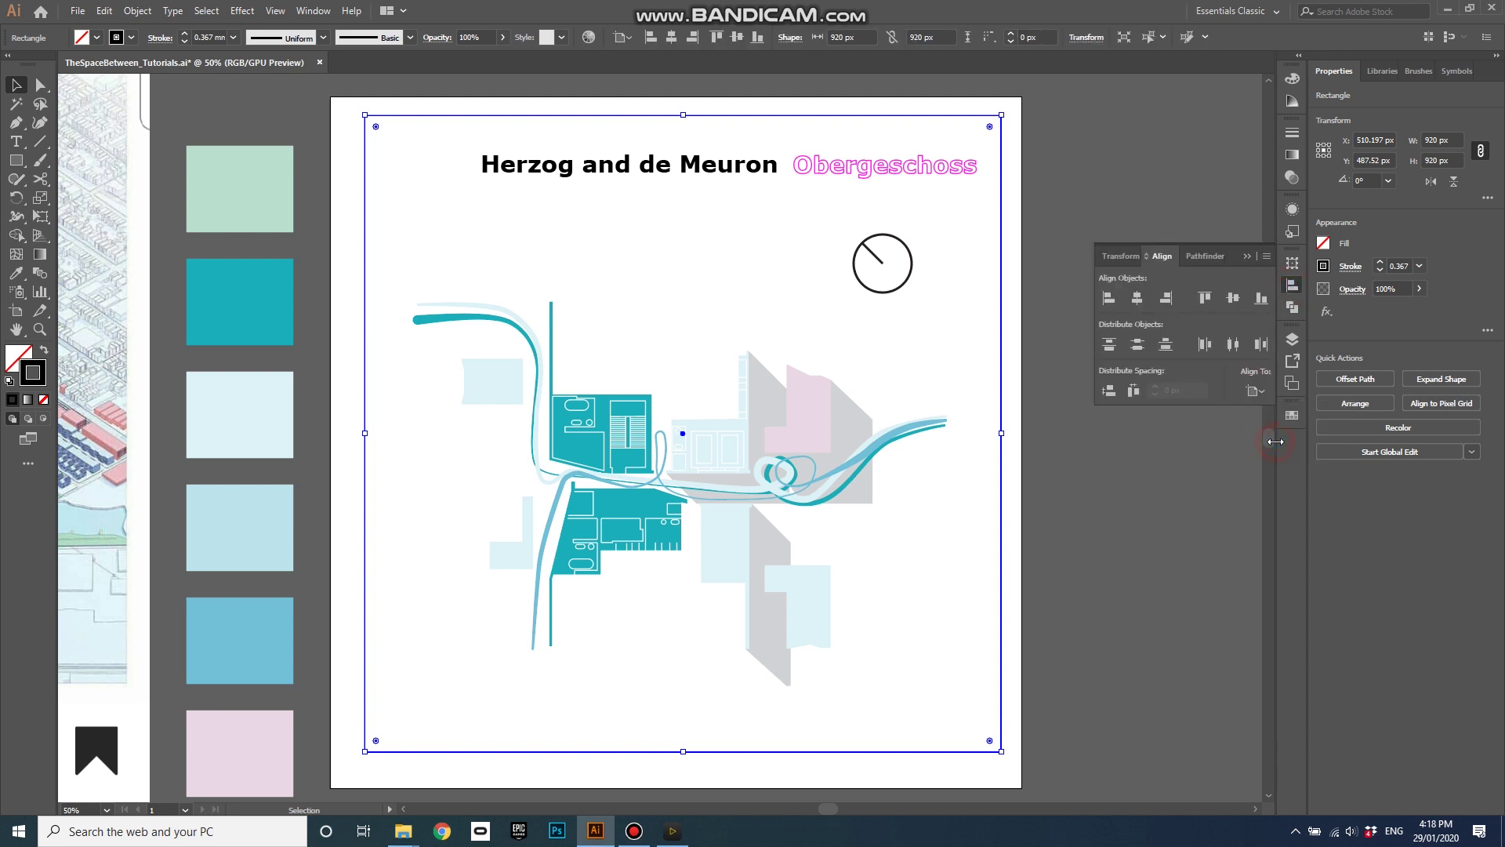
left_click(1137, 299)
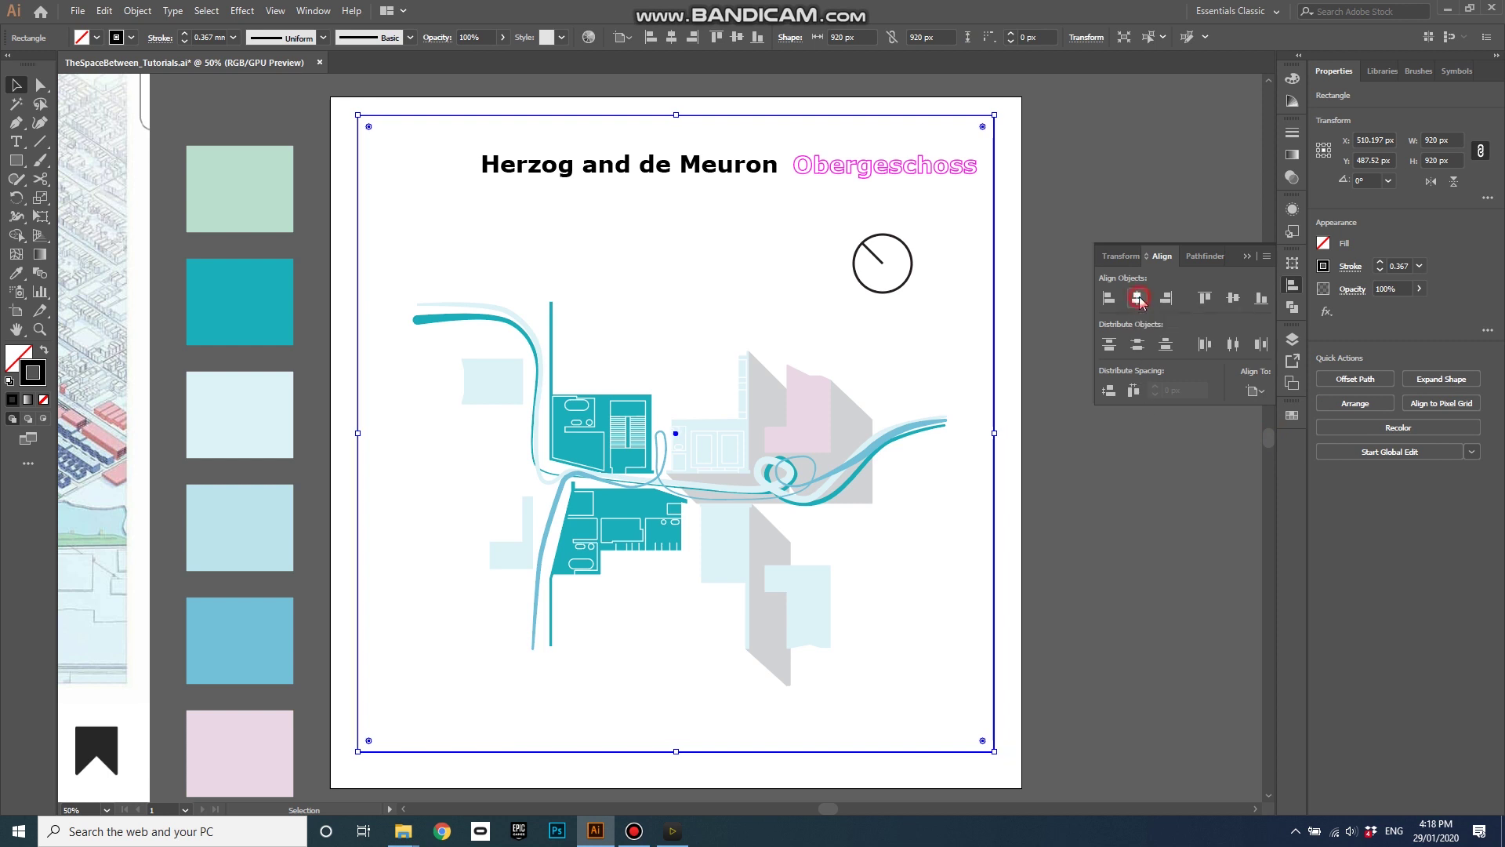
left_click(1234, 299)
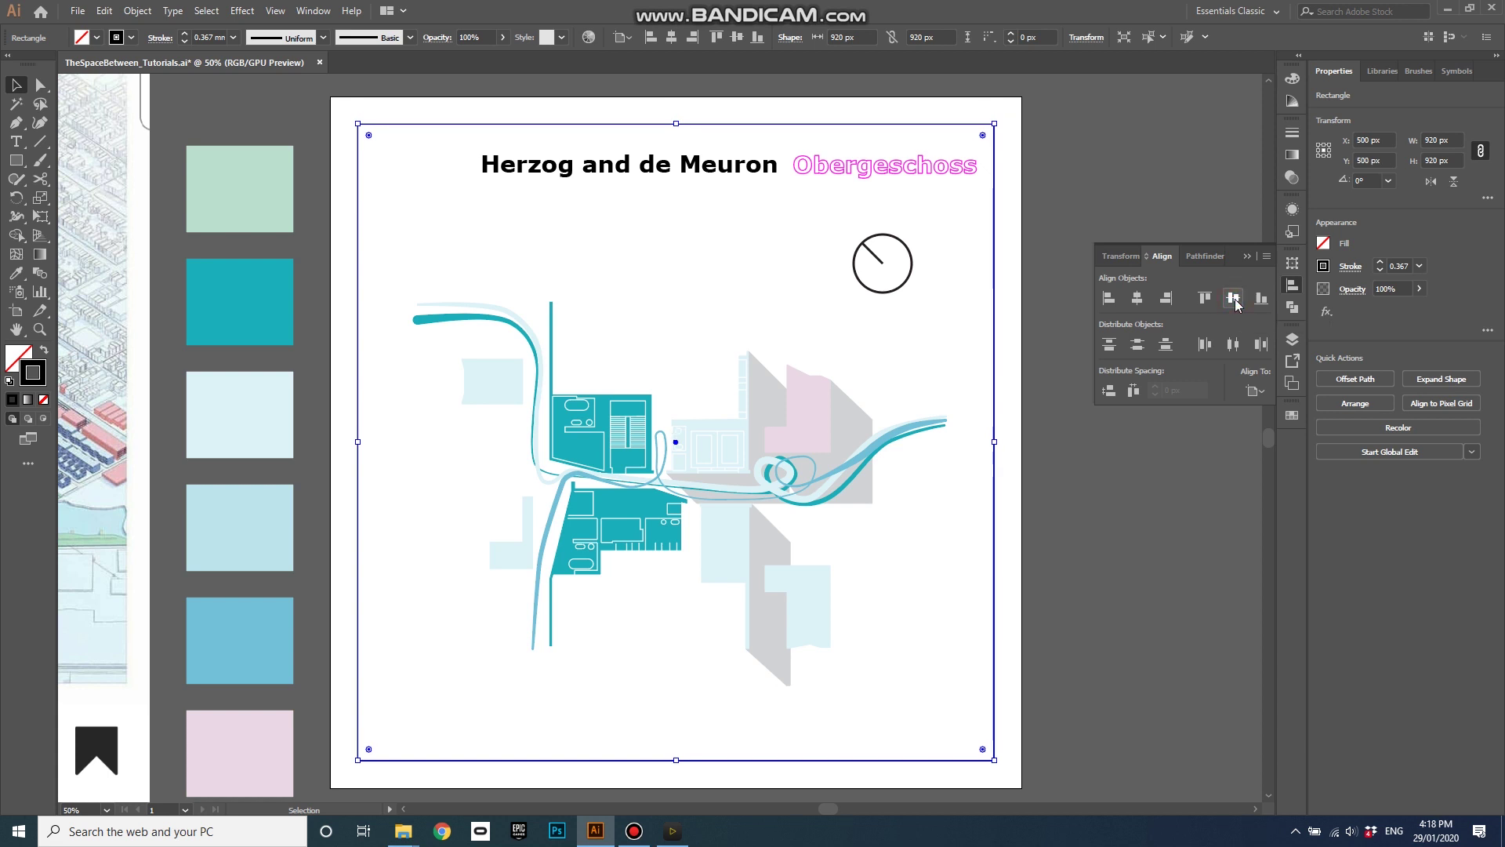
left_click(1165, 460)
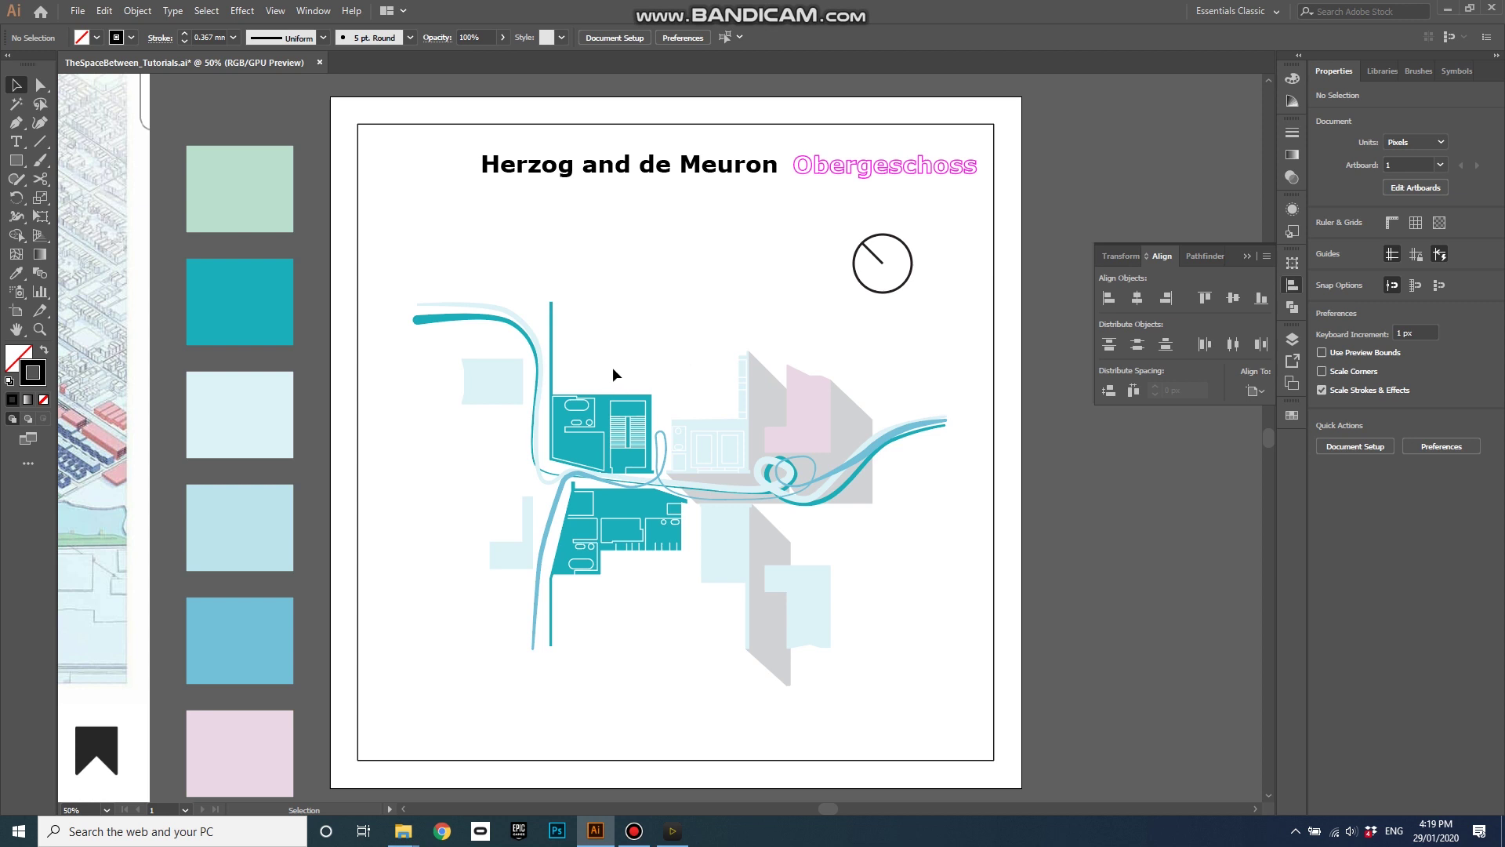
Draw a 20 px vertical line rising from the upper left corner of the upper teal building
scroll(568, 388, "up", 3)
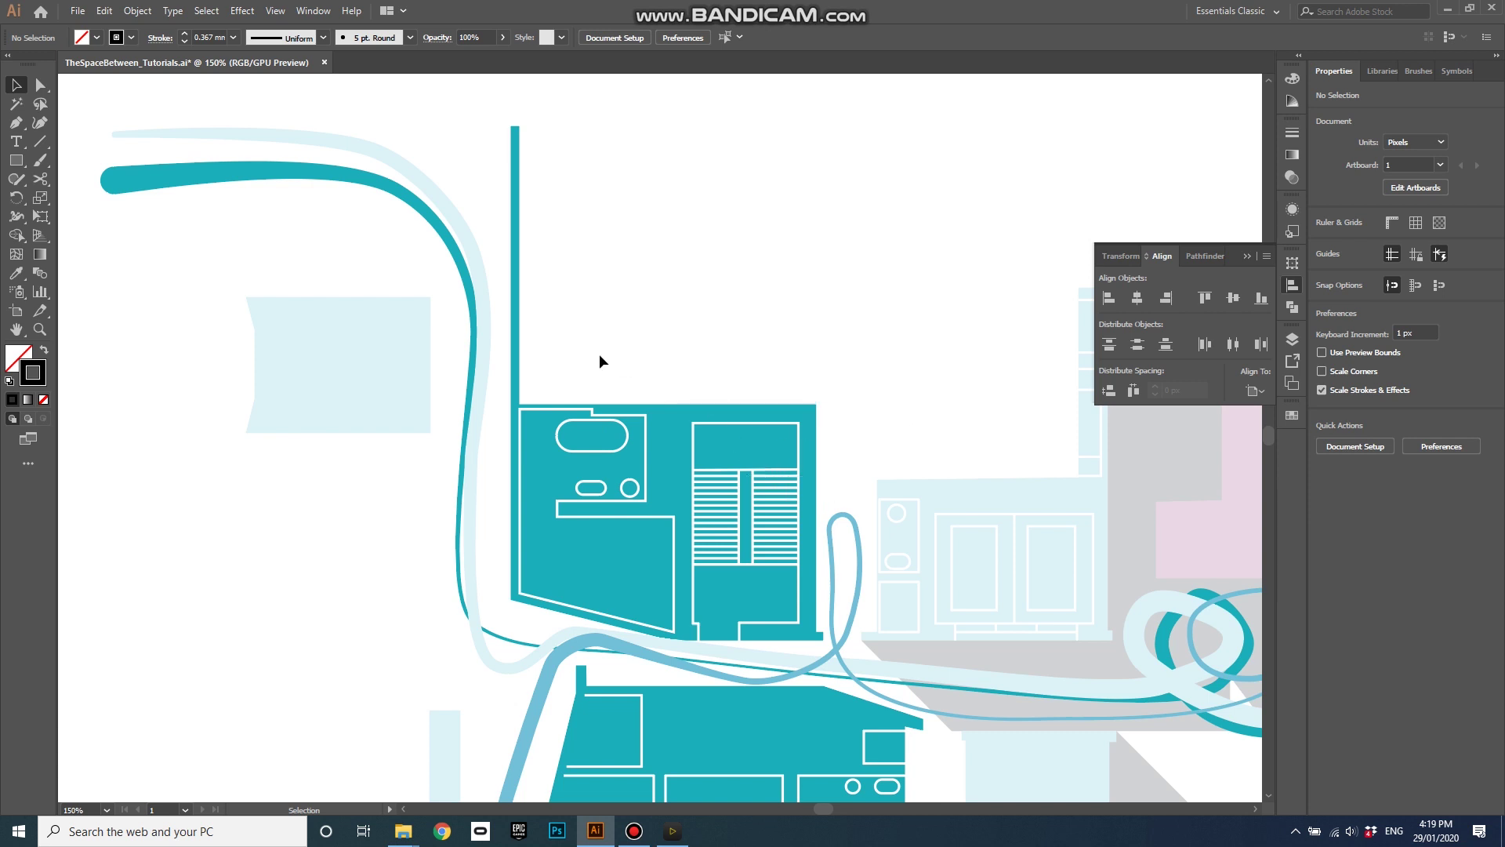
left_click(40, 141)
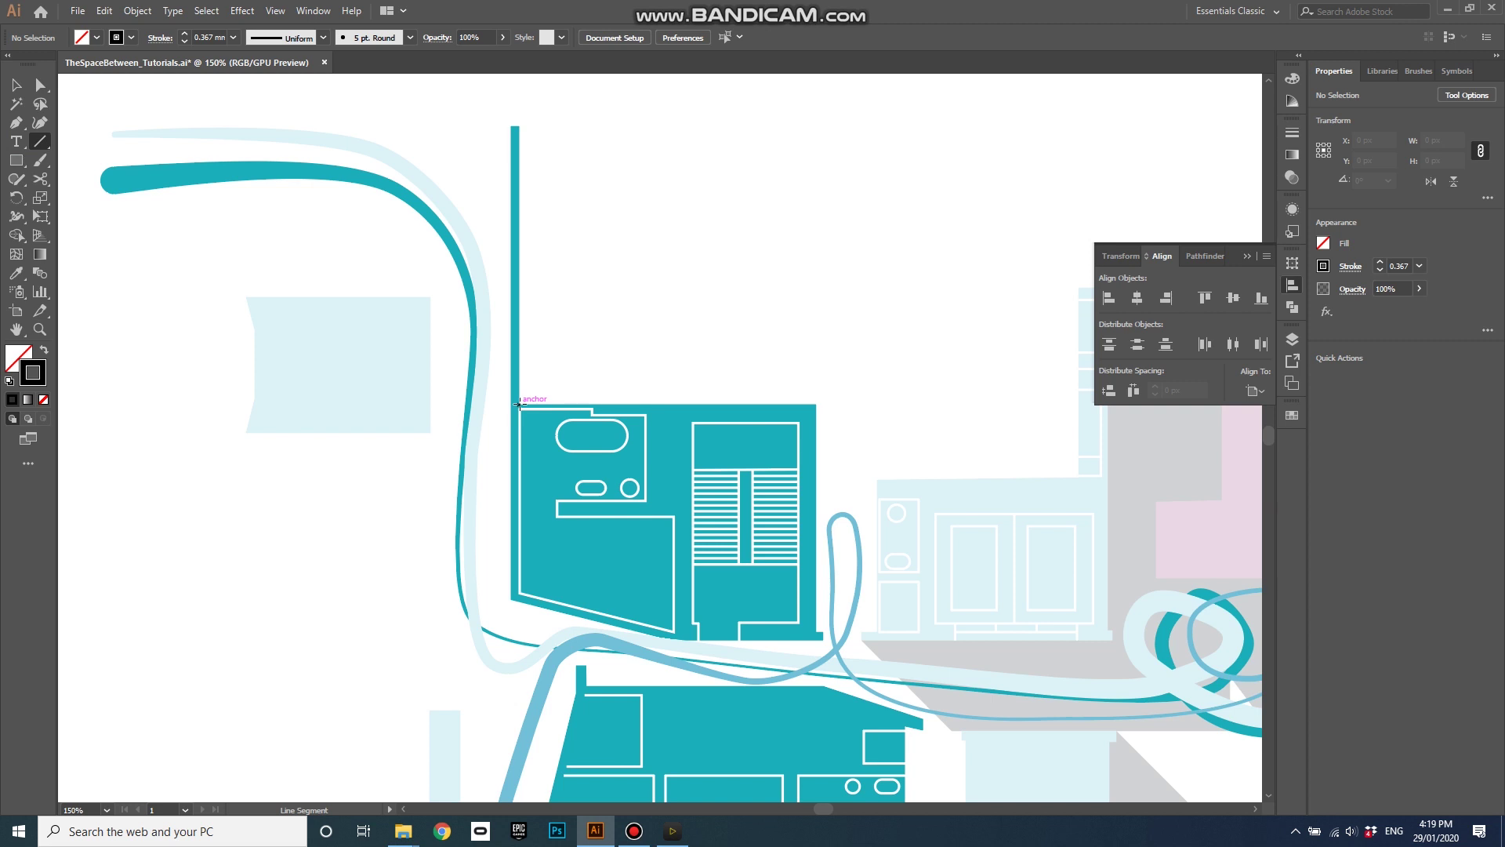
left_click(519, 404)
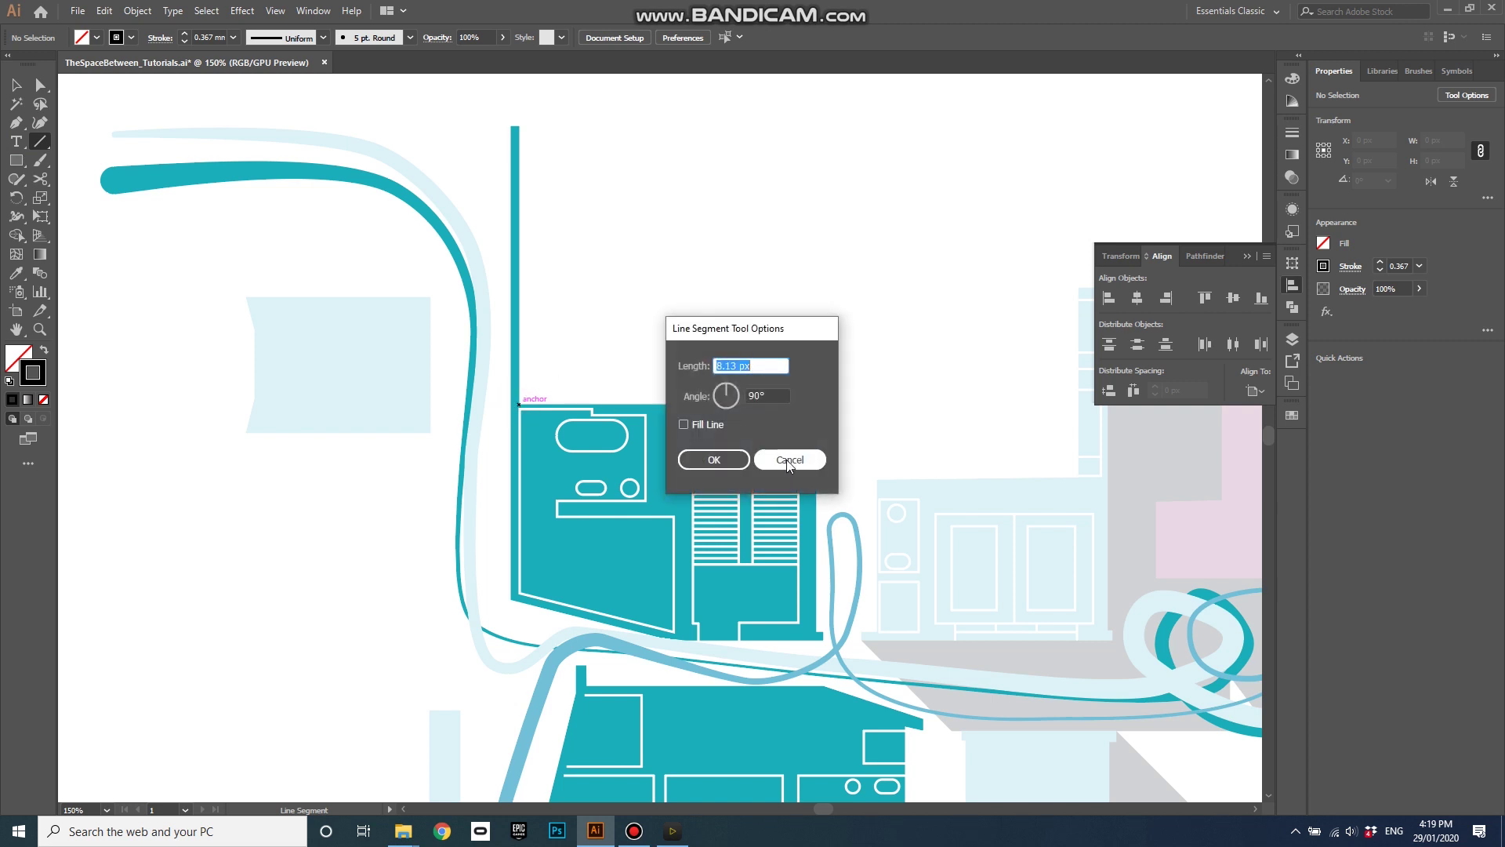
double_click(730, 363)
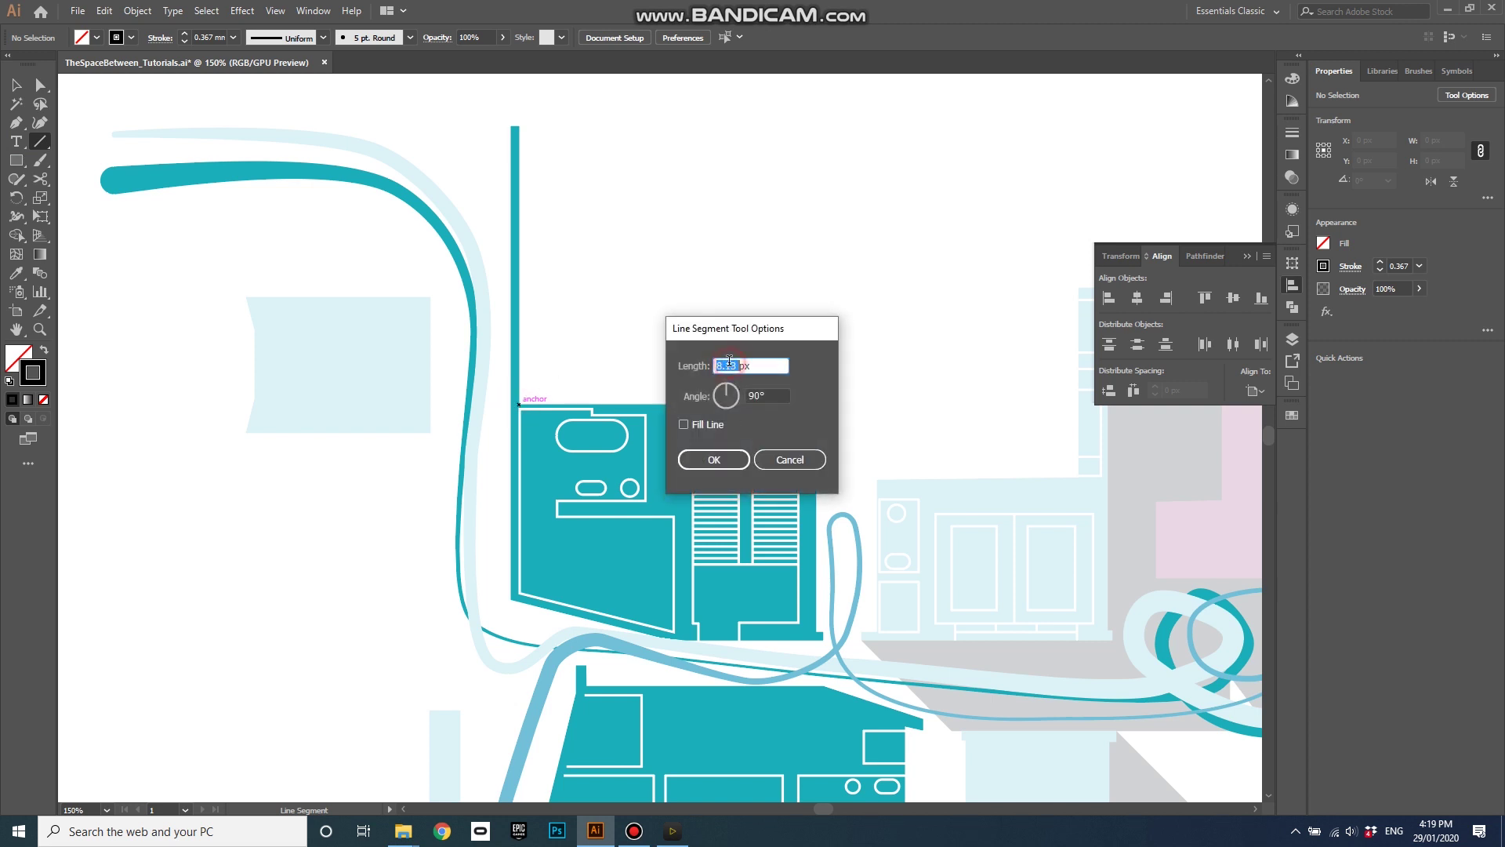
type("20")
key("Return")
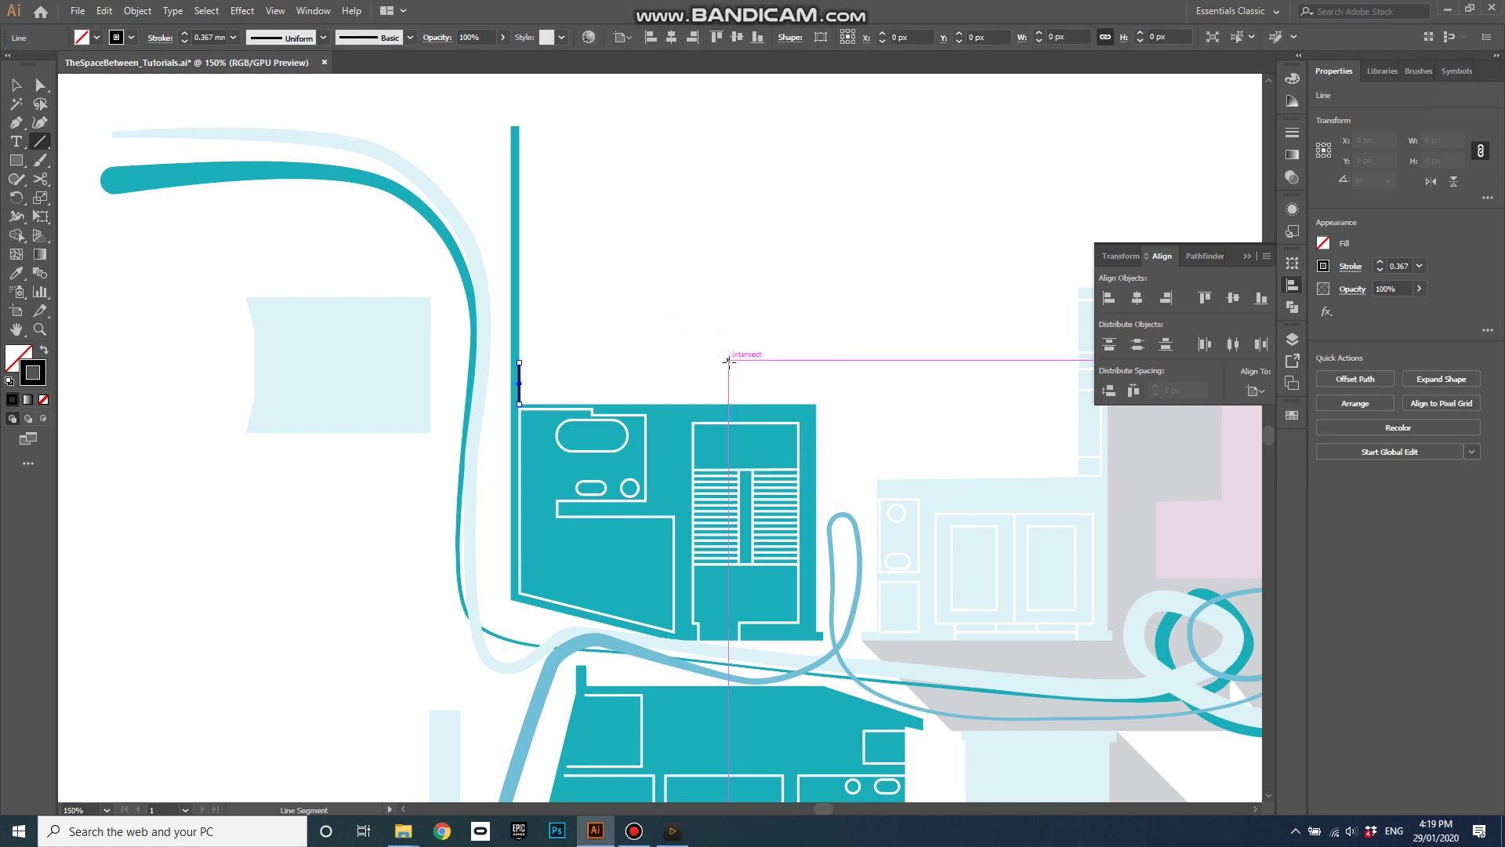
Copy the 20 px line about 13 px to the right and repeat the copy until there are seven lines
left_click(12, 85)
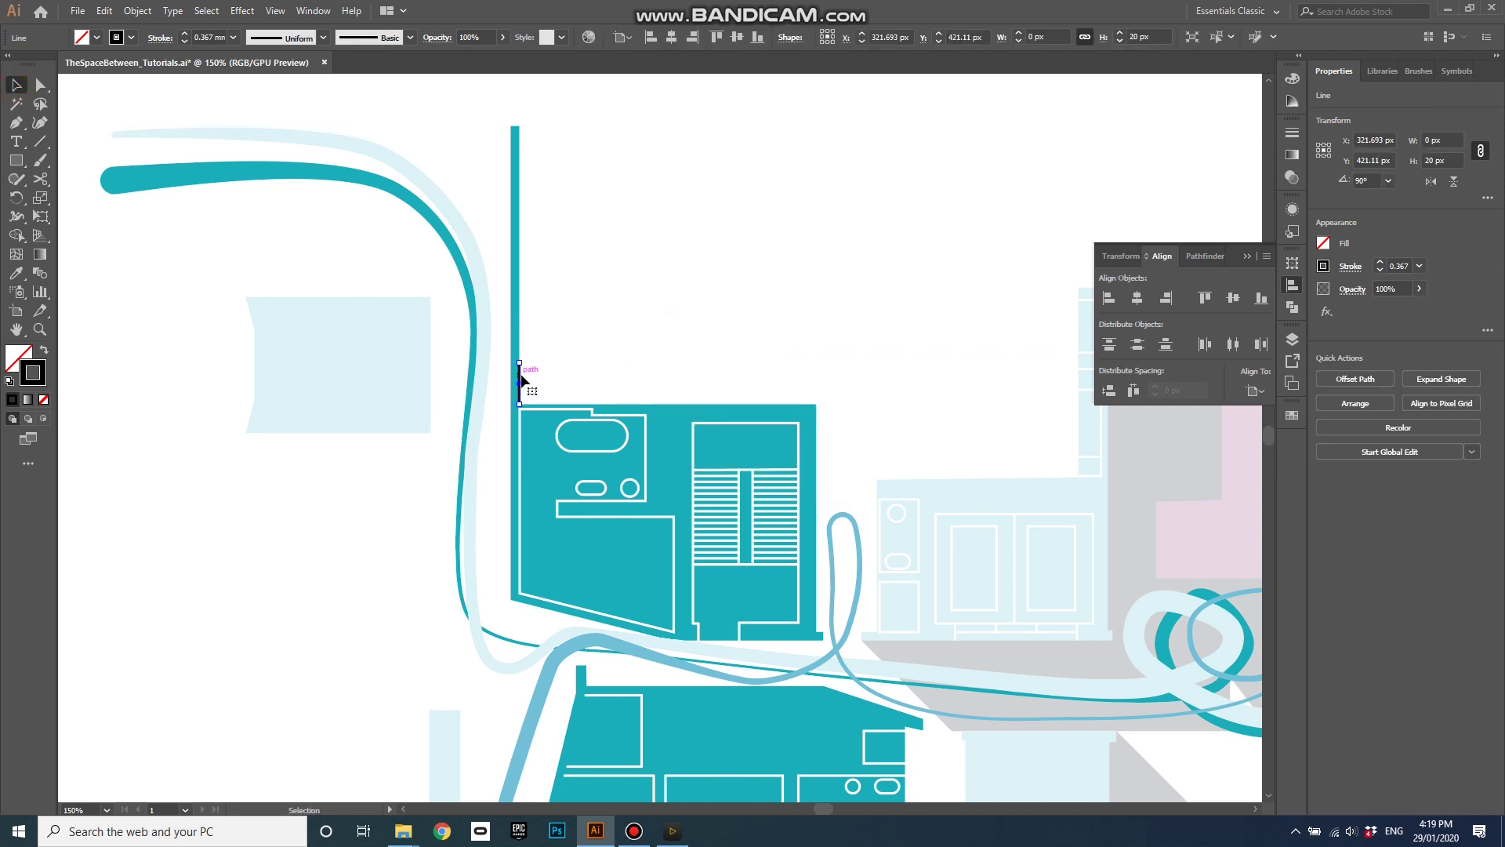
mouse_move(522, 380)
left_mouse_down()
mouse_move(572, 380)
mouse_move(566, 361)
mouse_move(547, 373)
left_mouse_up()
key("a")
key("ctrl+d")
key("ctrl+d")
key("ctrl+d")
key("ctrl+d")
key("ctrl+d")
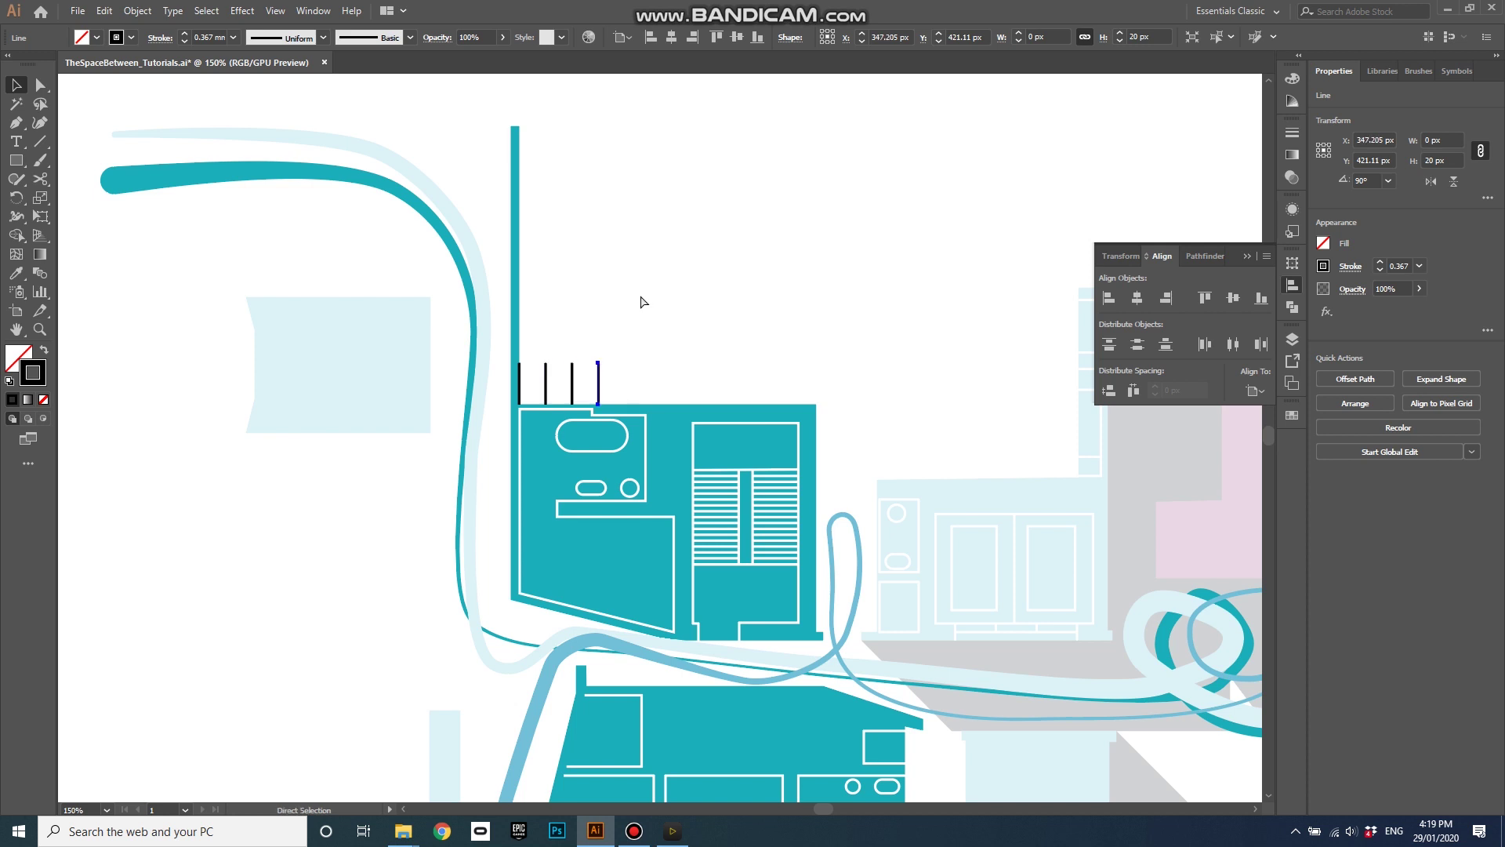
Place the last line at the building's upper right corner and distribute all seven lines evenly by horizontal centre, aligned to the selection
key("v")
left_click_drag(678, 388, 501, 327)
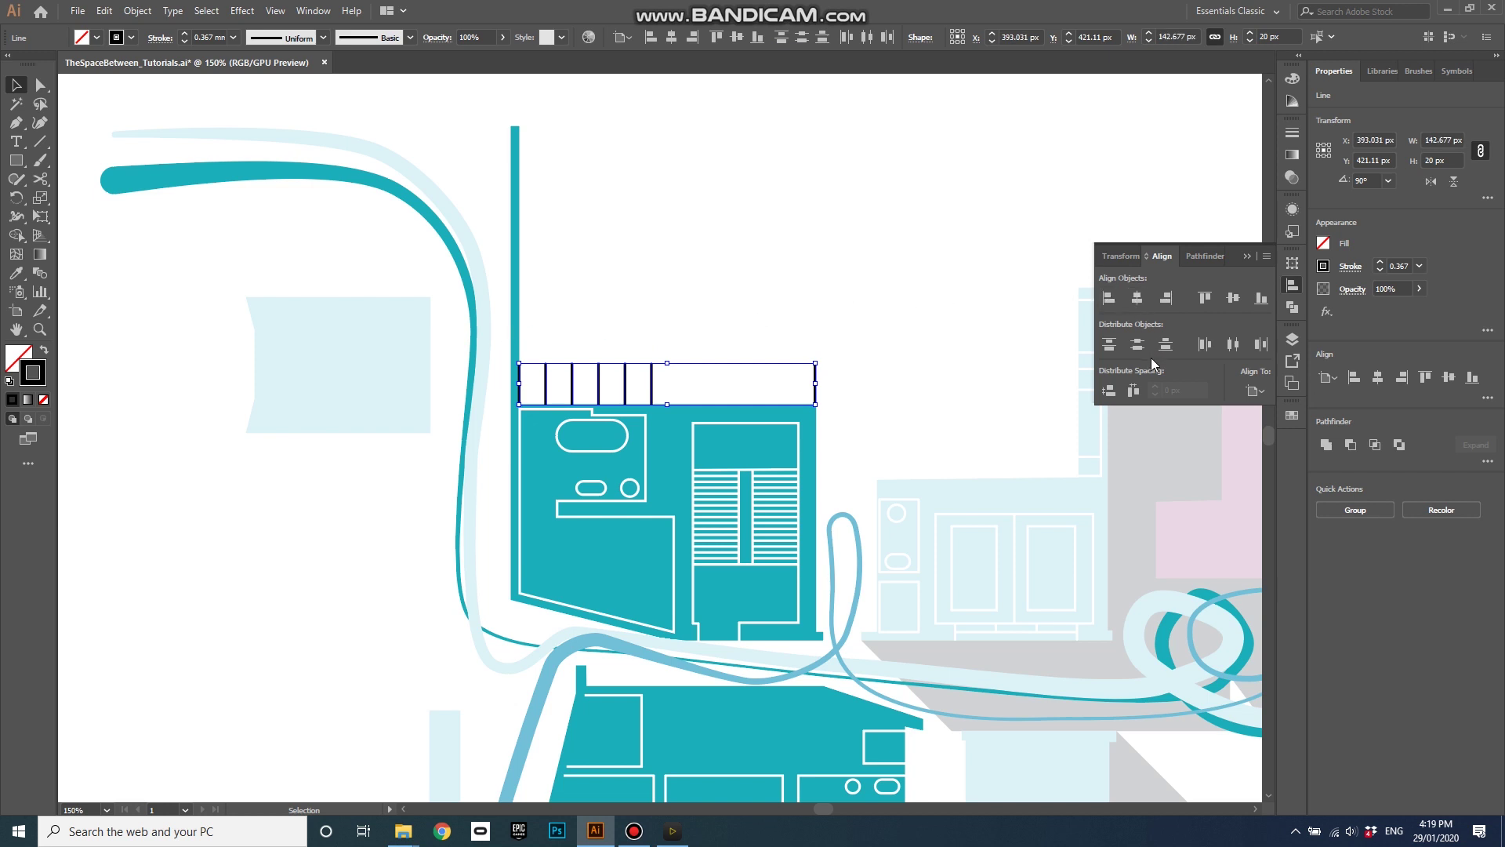
left_click(1293, 285)
left_click(1261, 392)
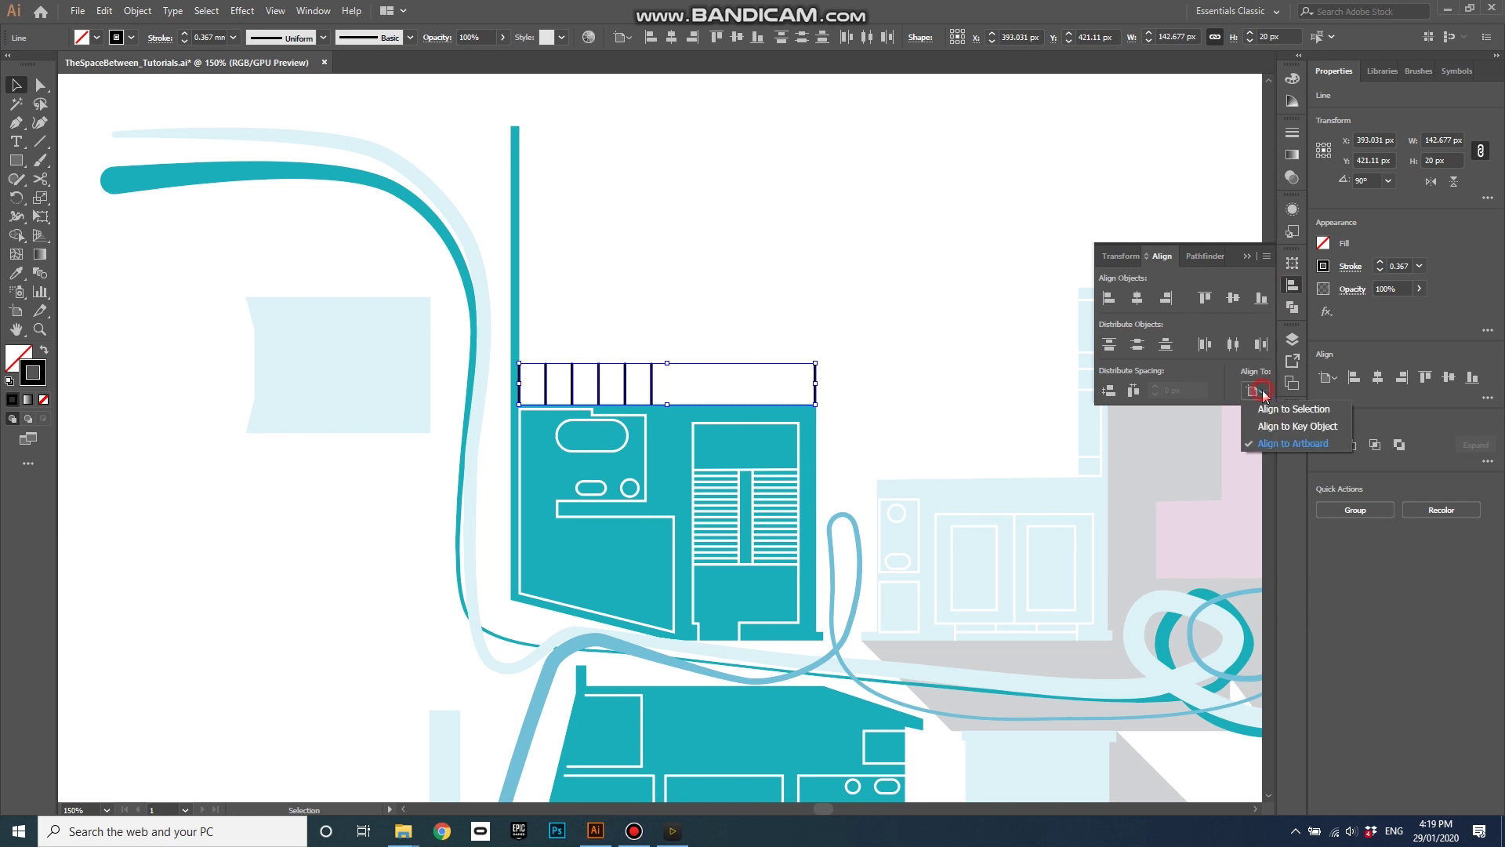
left_click(1272, 411)
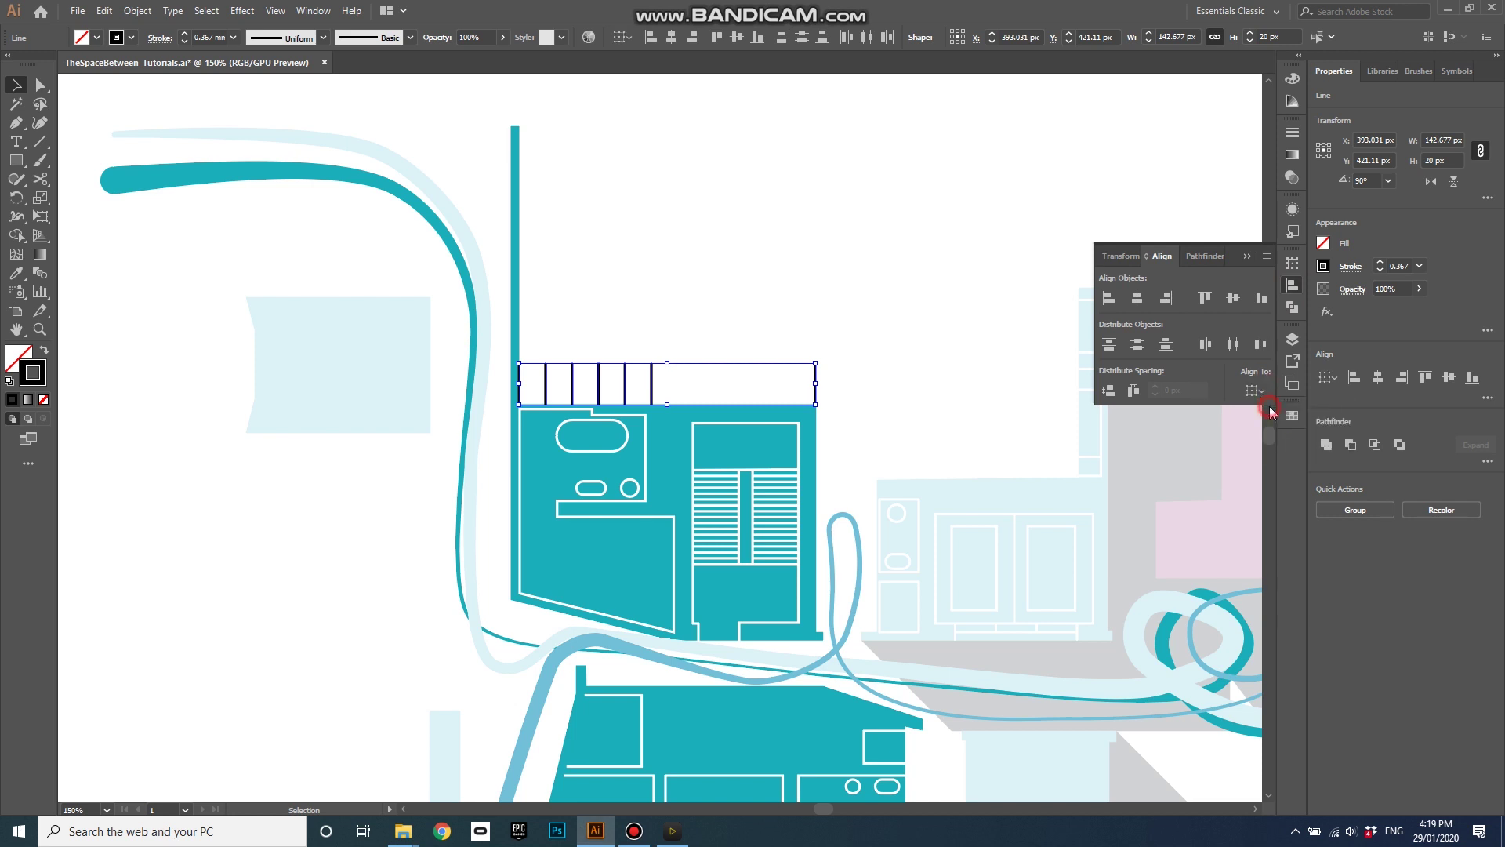
left_click(1234, 343)
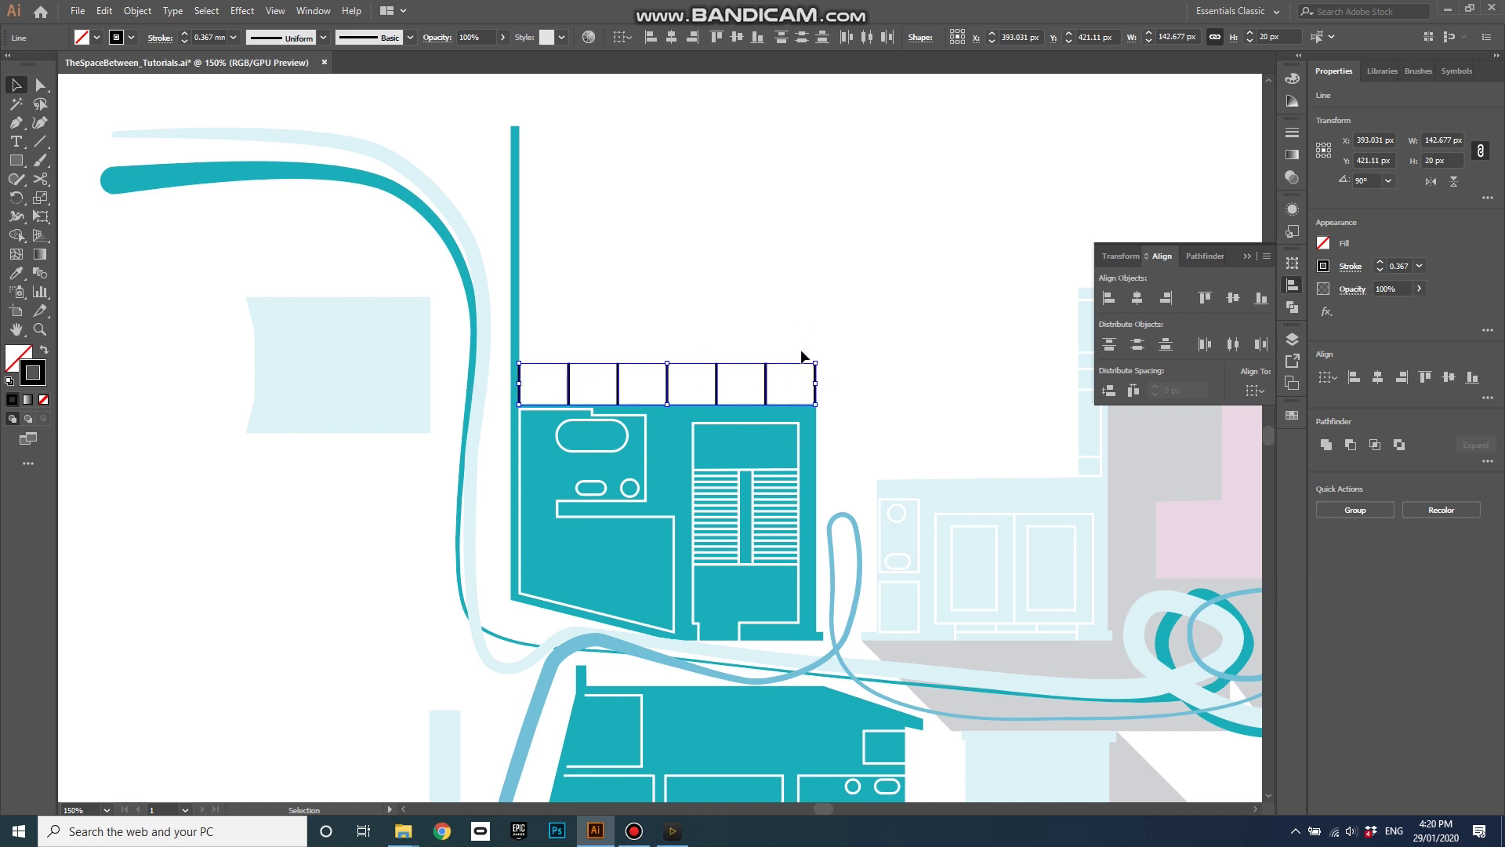
Shorten all seven lines to about 10 px by moving their upper anchor points down together
key("a")
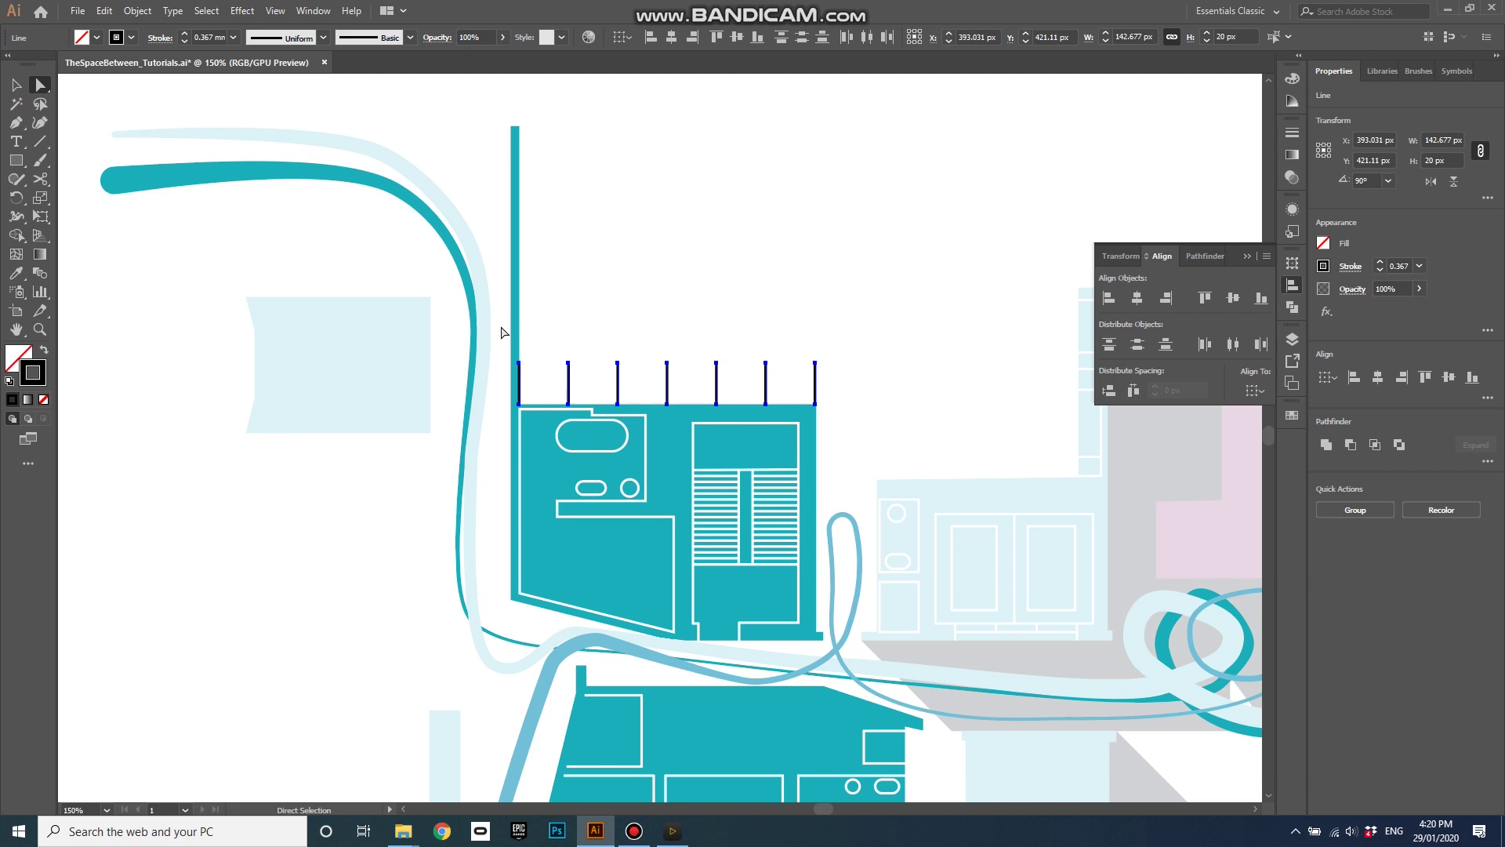
left_click_drag(500, 327, 855, 388)
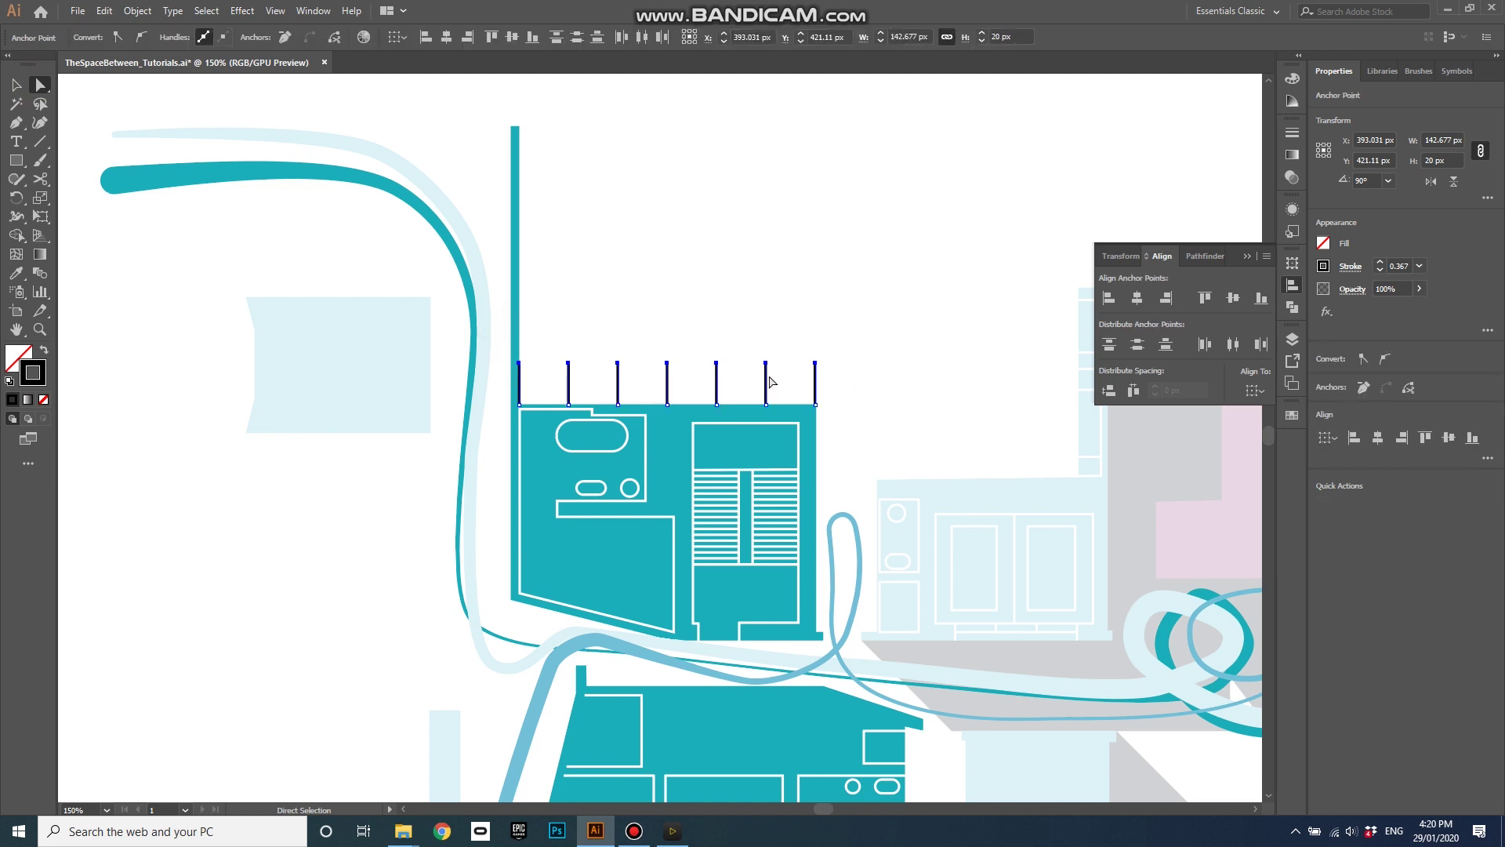
left_click_drag(668, 365, 671, 382)
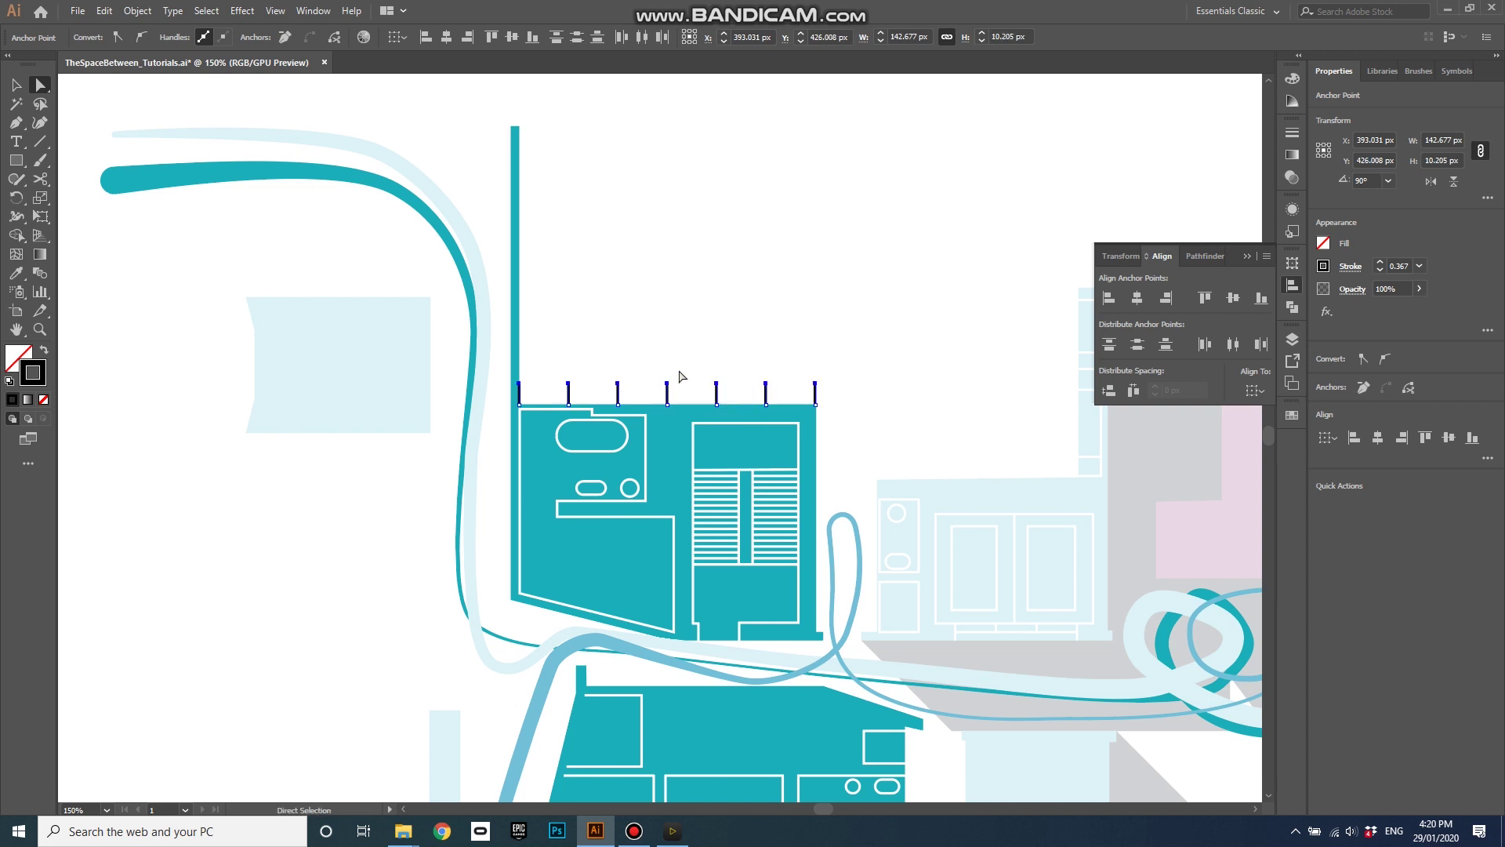
Move the row of seven lines off the building into the empty area above the plan, at about X 567, Y 263 px
left_click(16, 84)
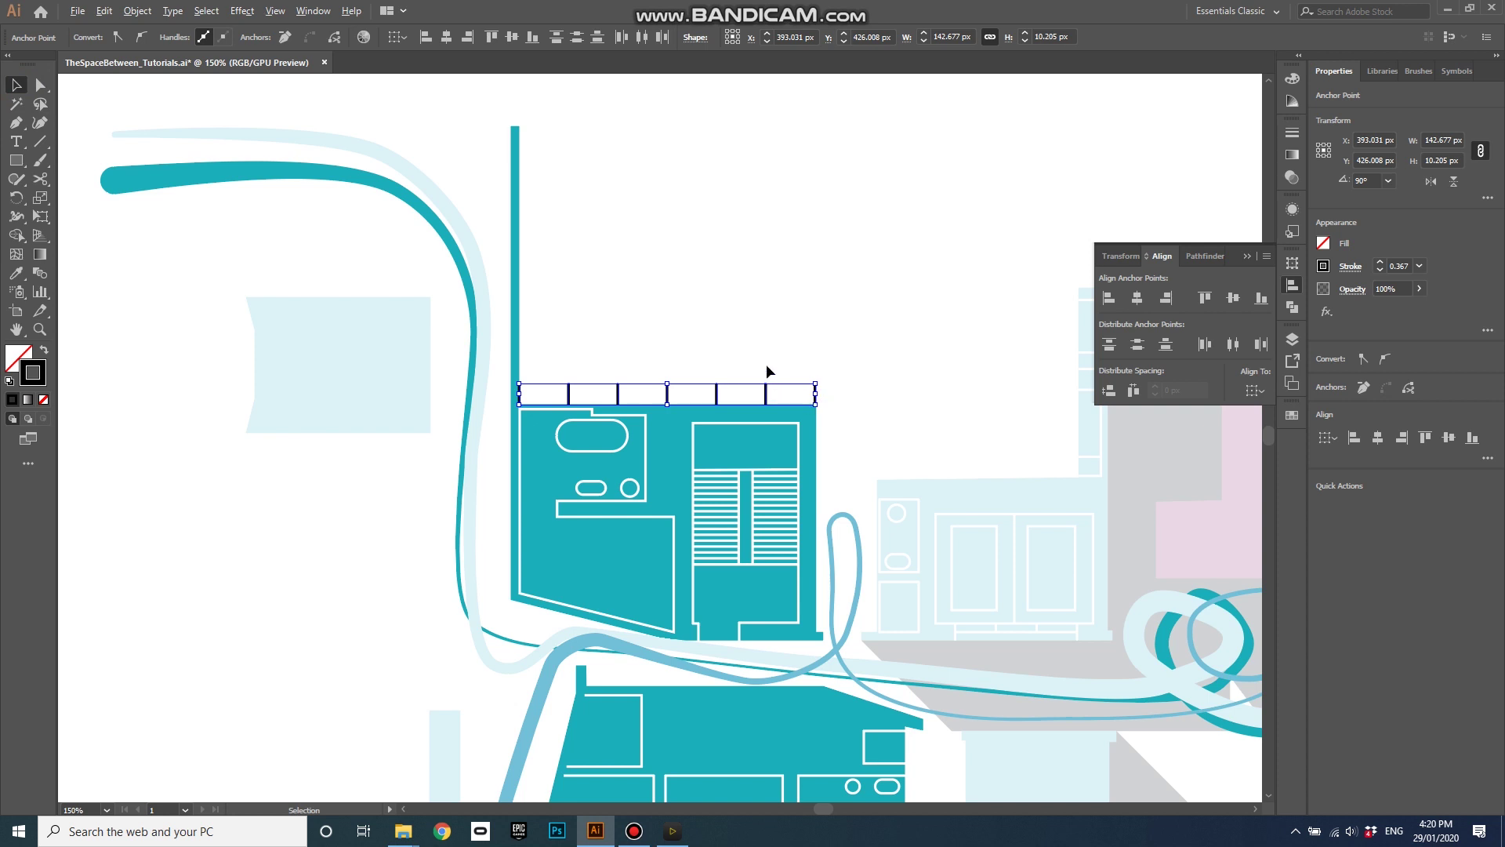
scroll(766, 364, "down", 2)
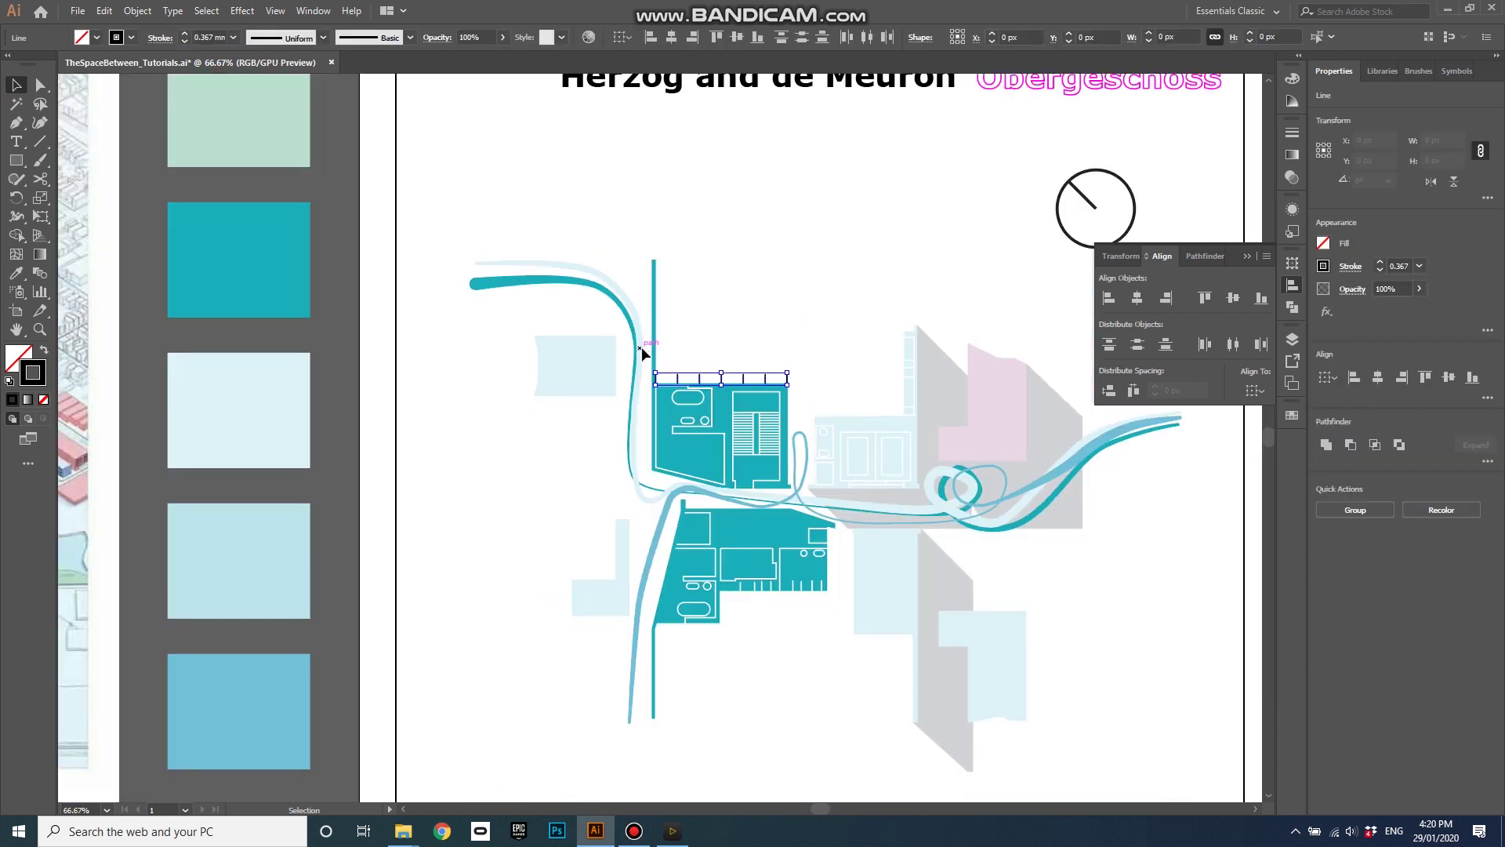
scroll(807, 372, "up", 2)
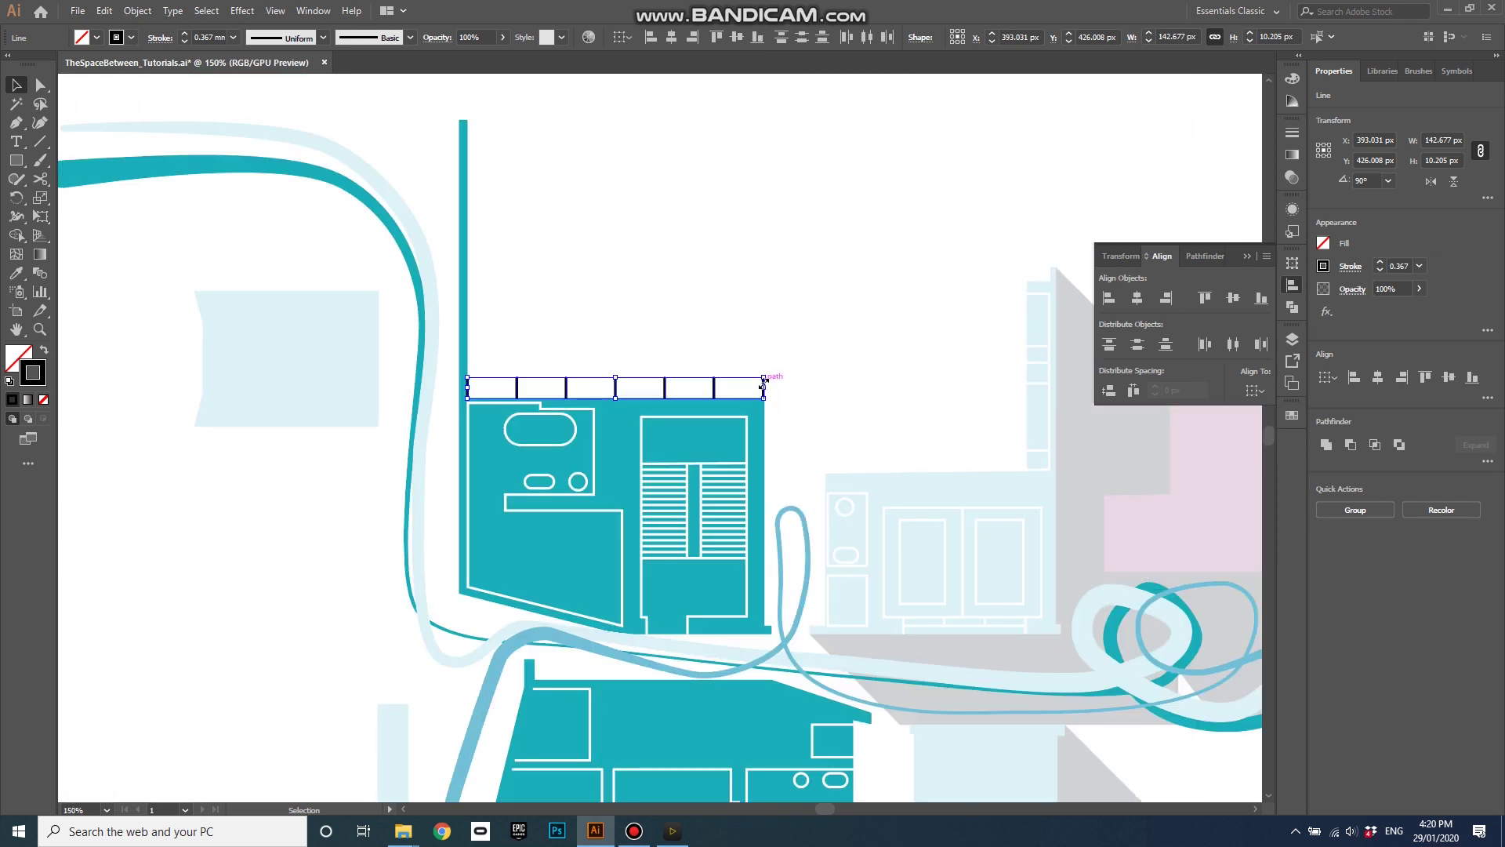
left_click_drag(763, 386, 975, 159)
scroll(787, 355, "down", 4)
scroll(815, 318, "up", 3)
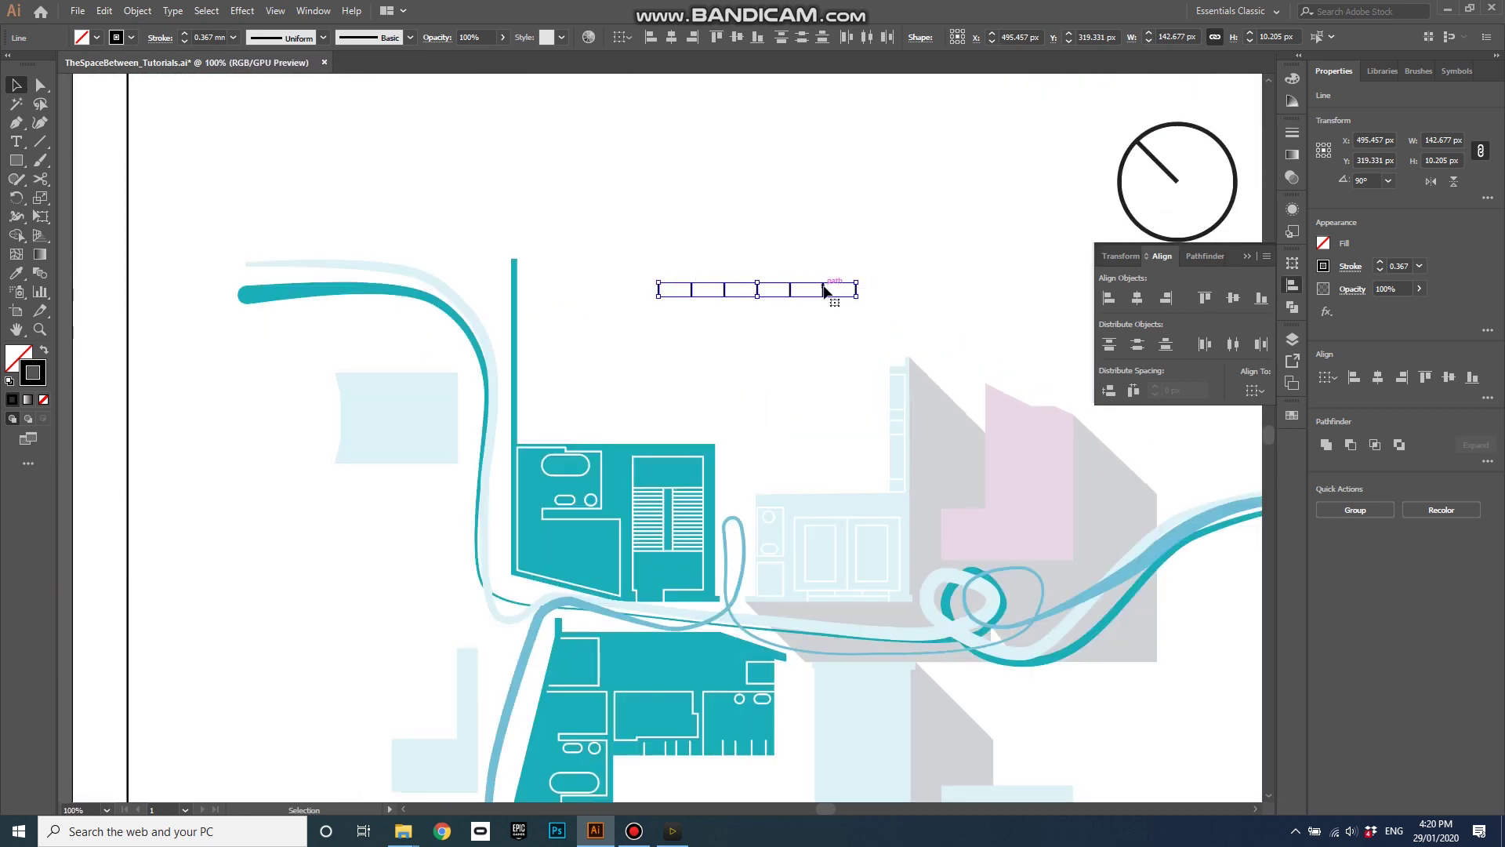
left_click_drag(825, 289, 924, 216)
scroll(953, 159, "up", 3)
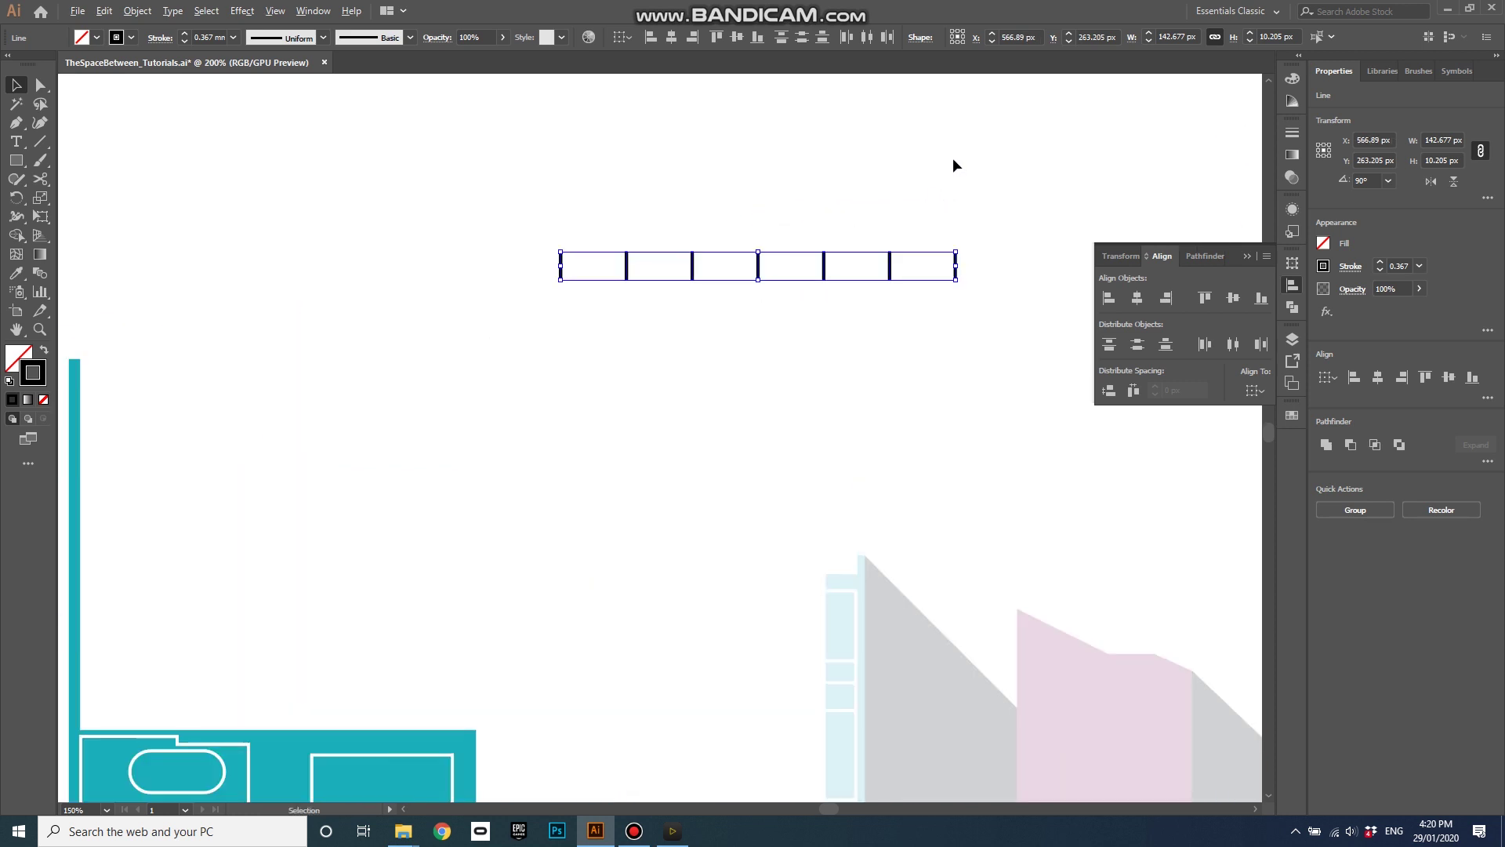
Join the lines with a stepped Pen path: across the first interval's top, the next two intervals' bottom and the last three intervals' top
left_click(15, 124)
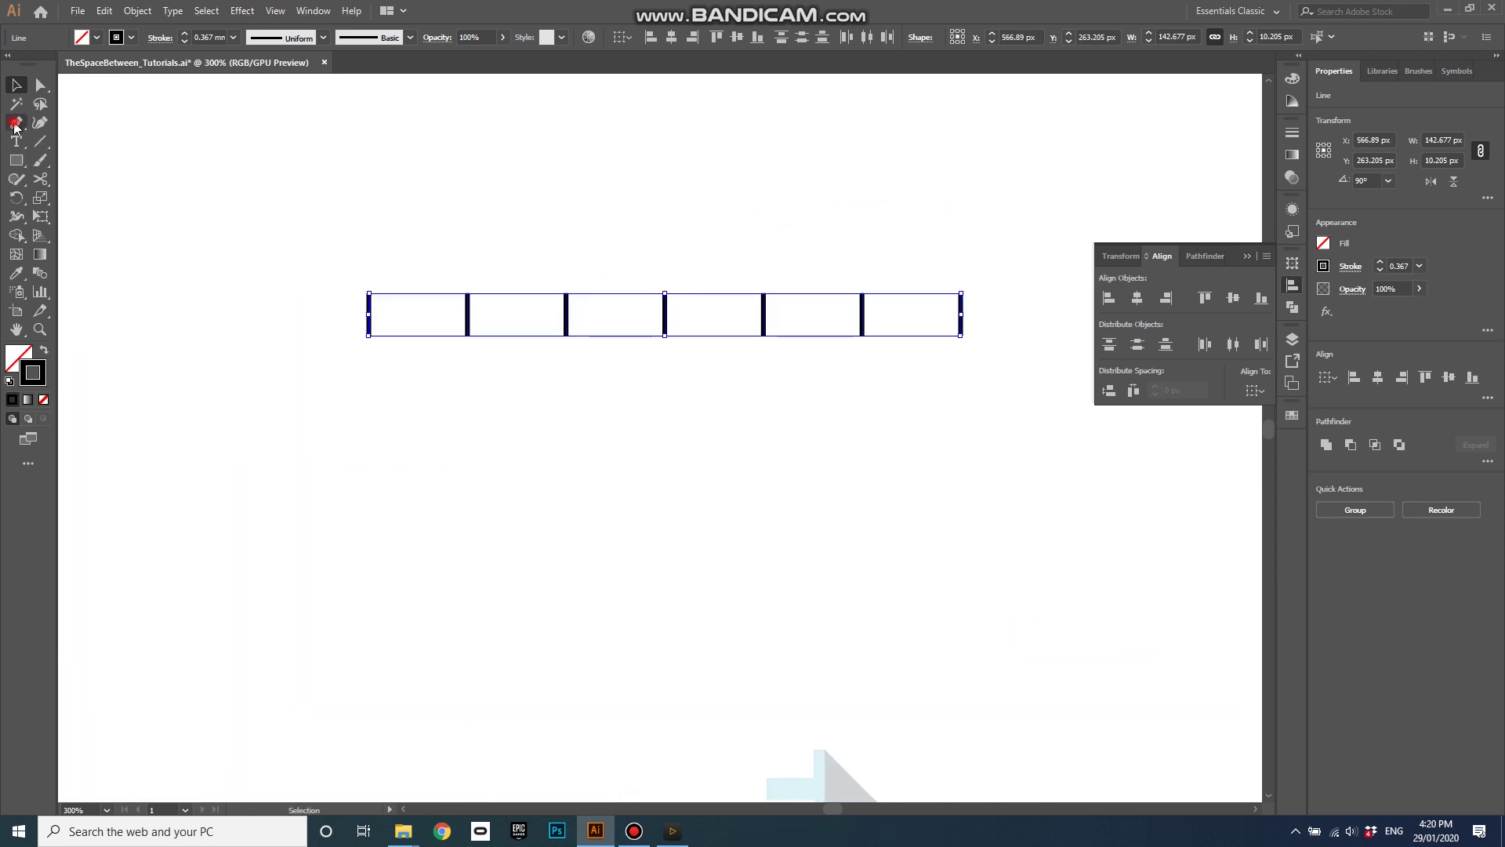
left_click(369, 293)
left_click(468, 293)
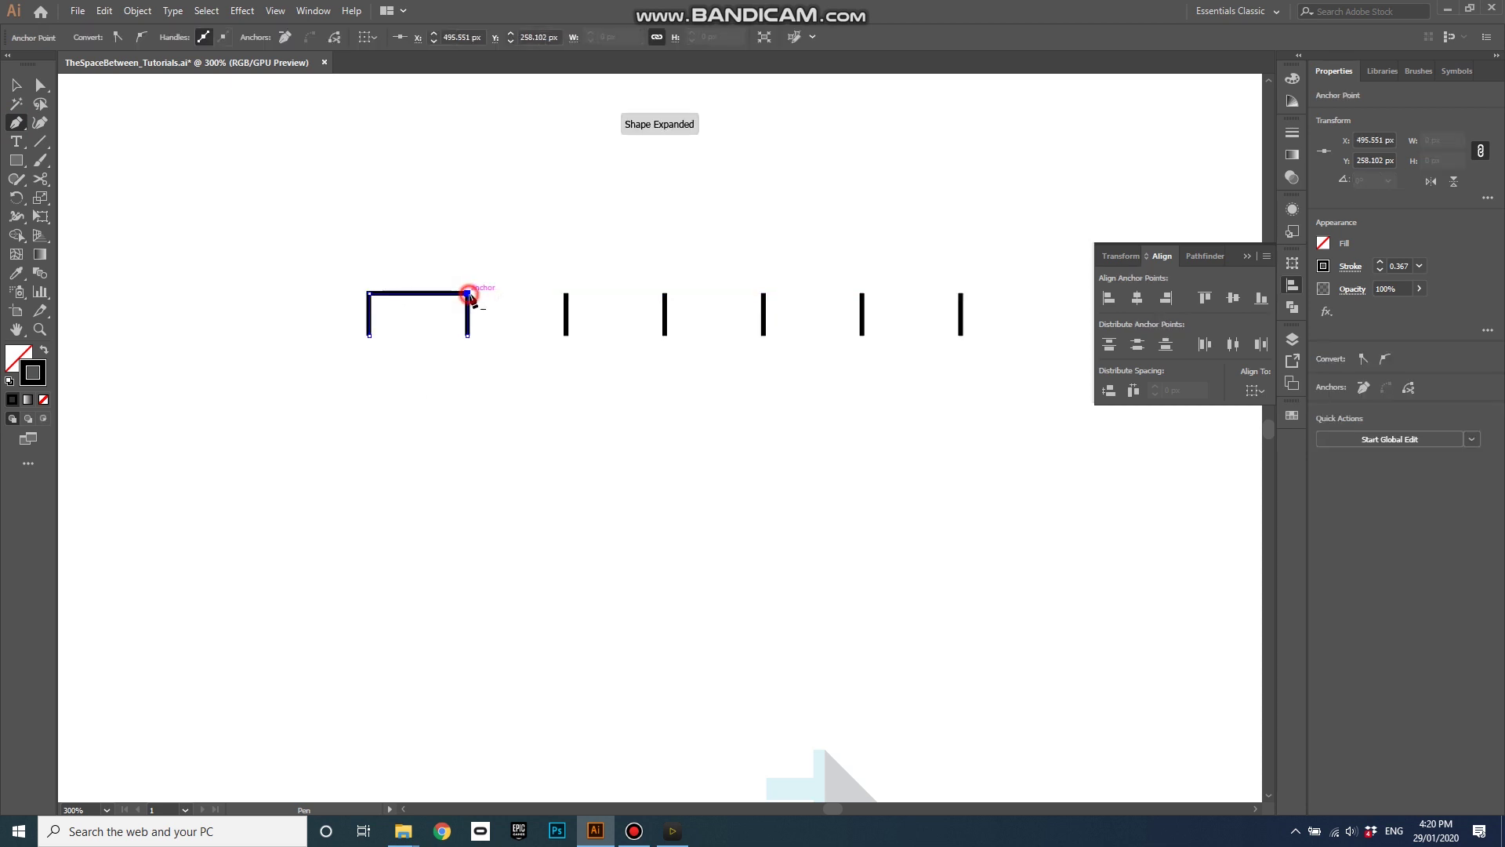
left_click(469, 335)
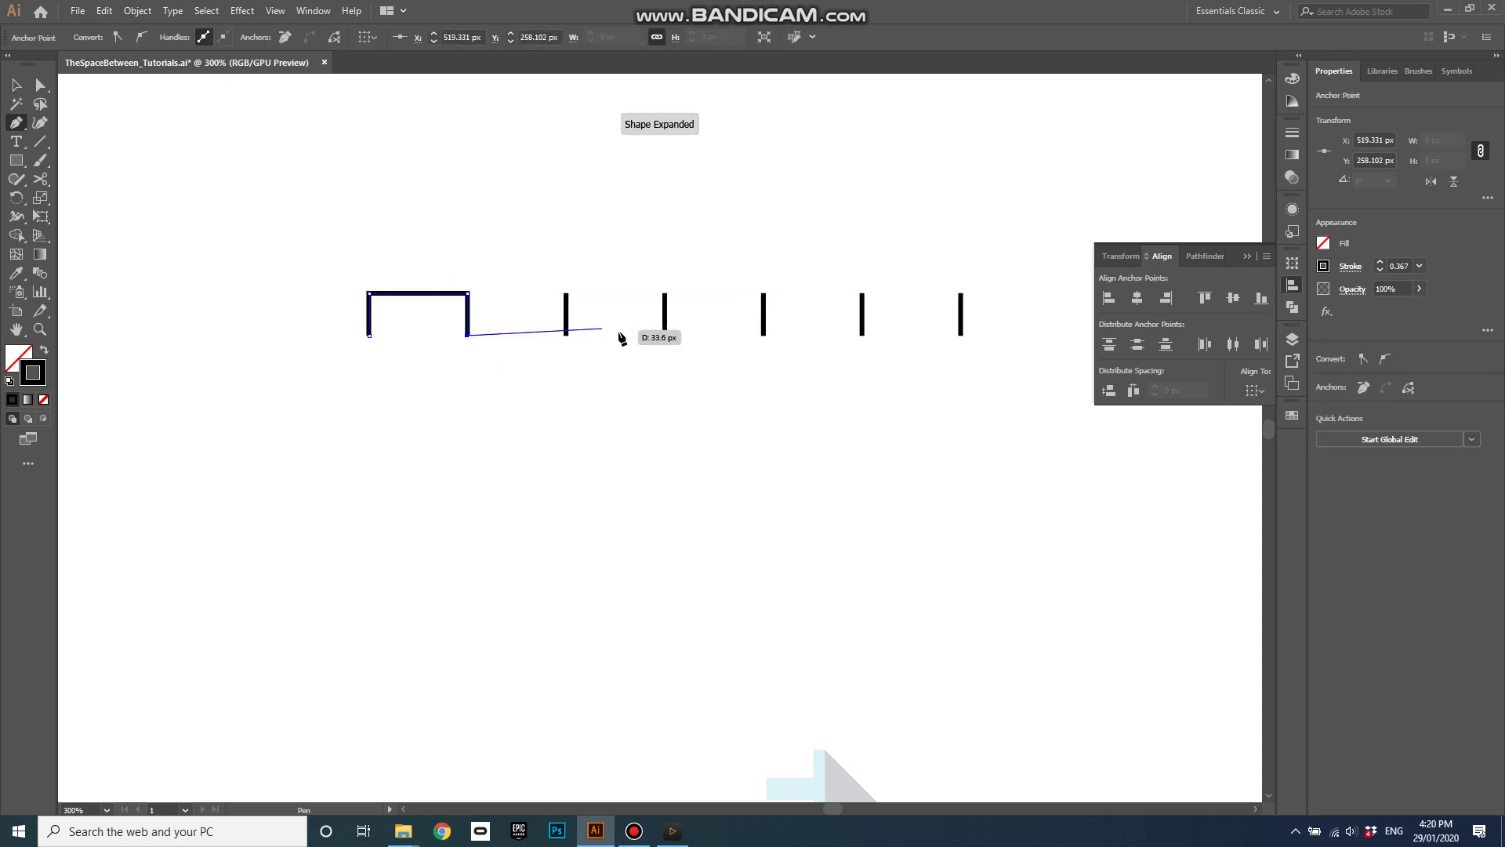
left_click(665, 336)
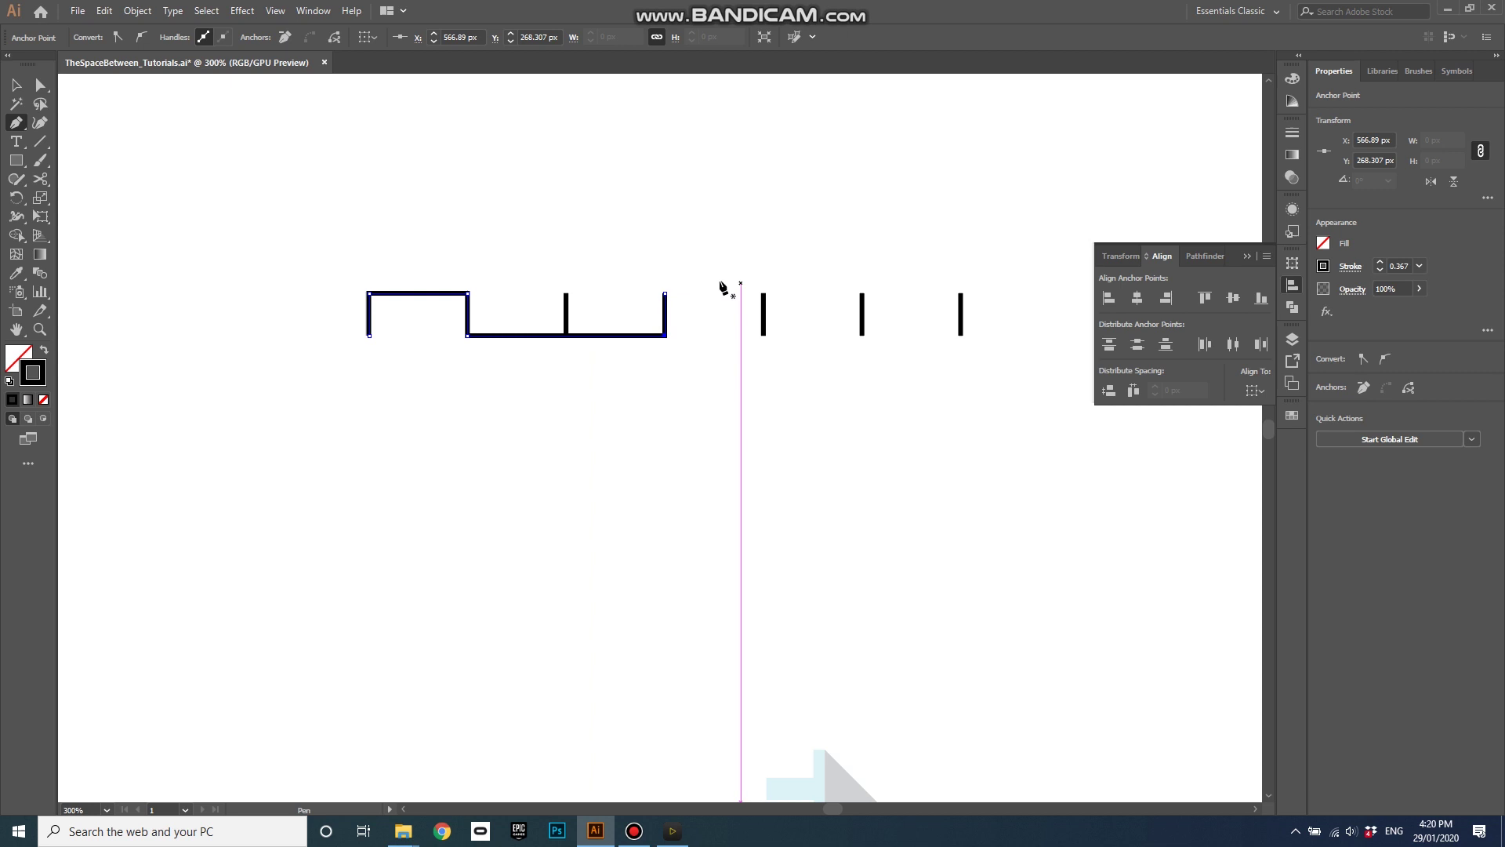
left_click(665, 294)
left_click(962, 296)
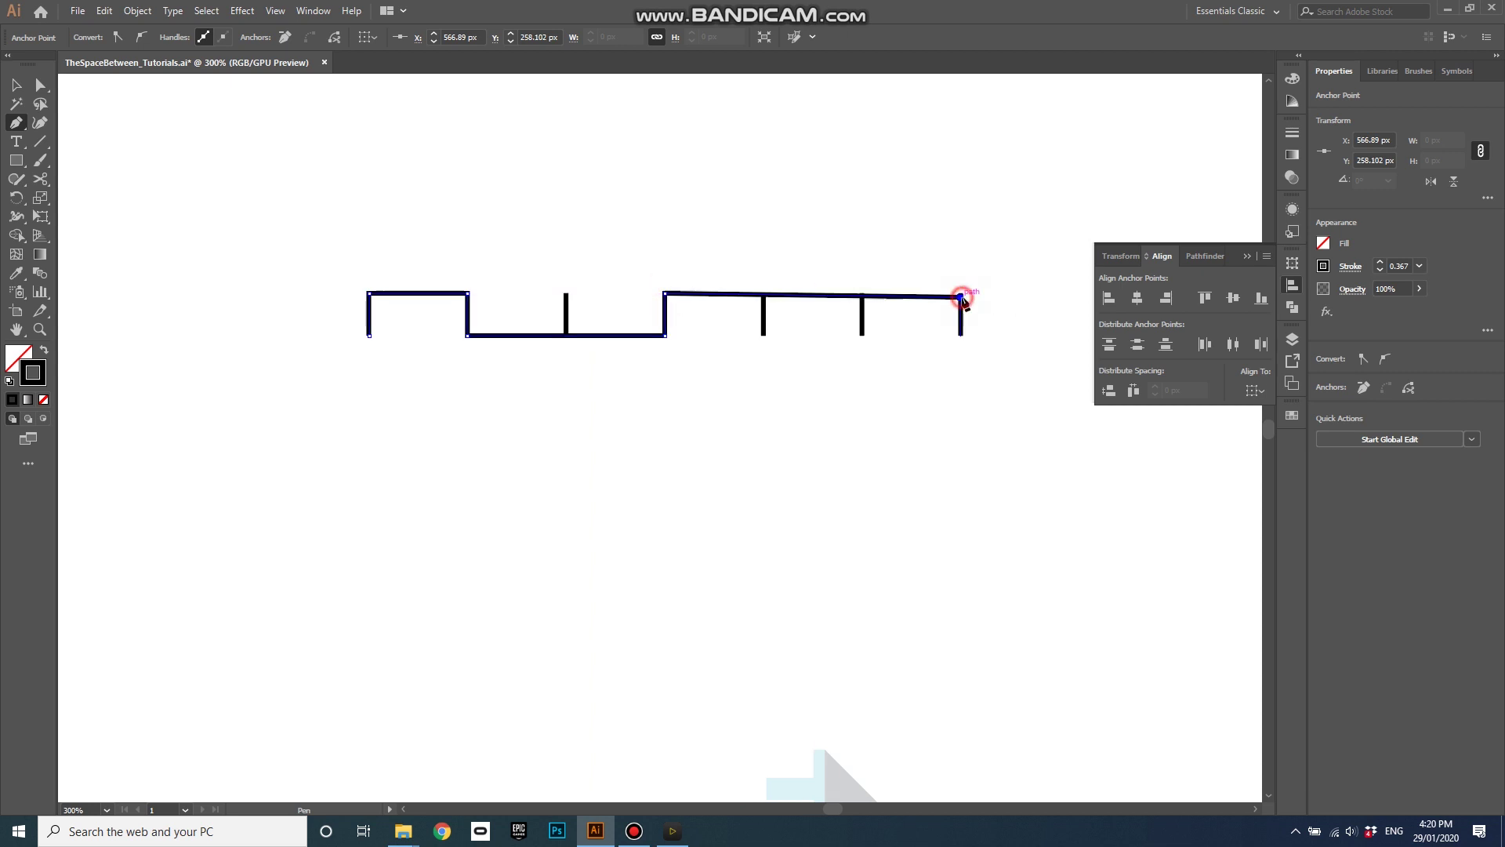
Undo the slanted last Pen segment and redraw it horizontally to the top of the last line
key("ctrl+z")
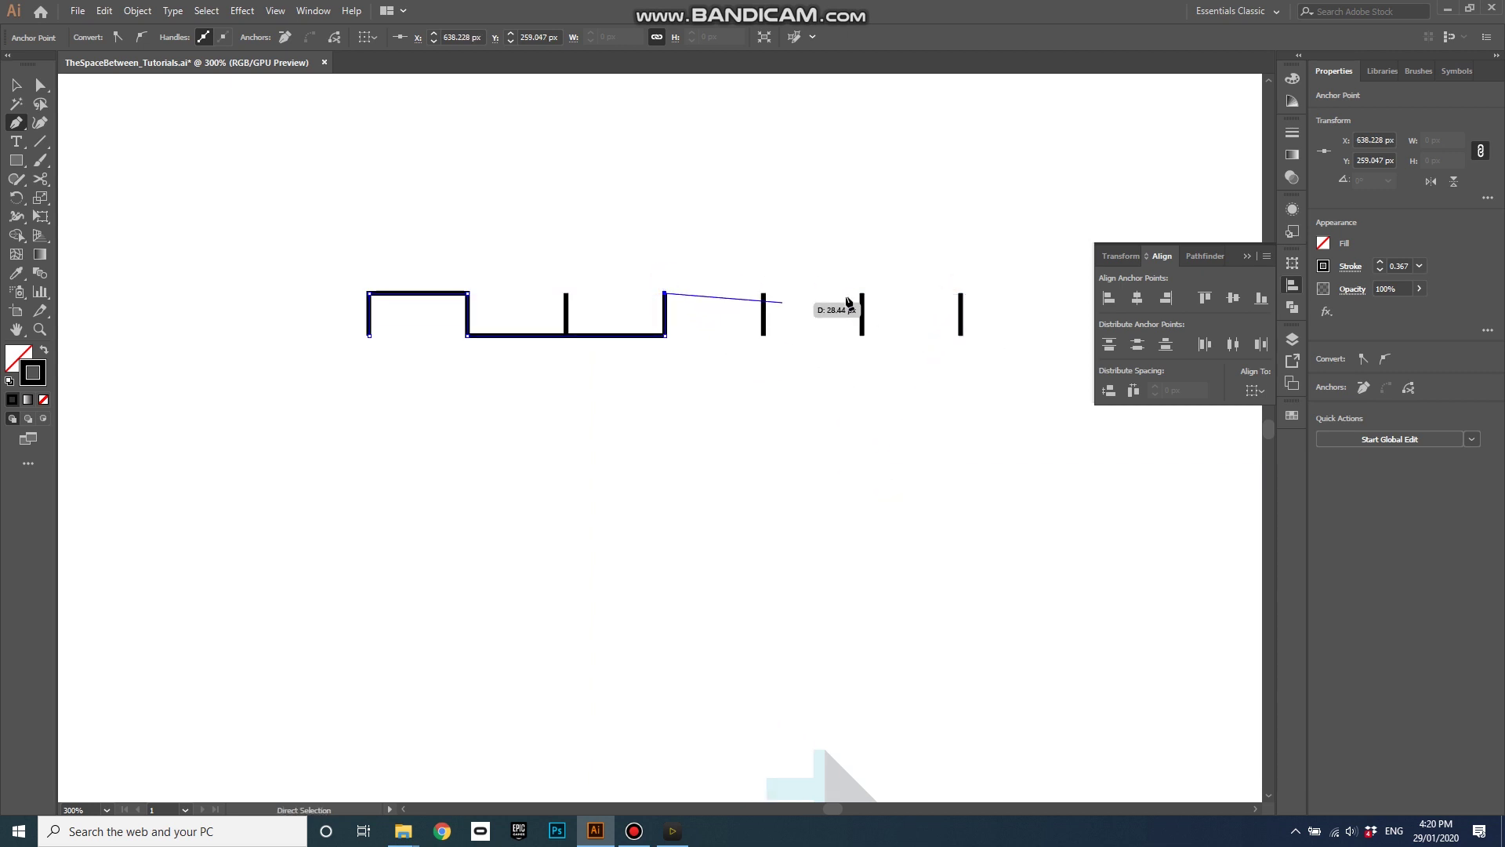
left_click(962, 294)
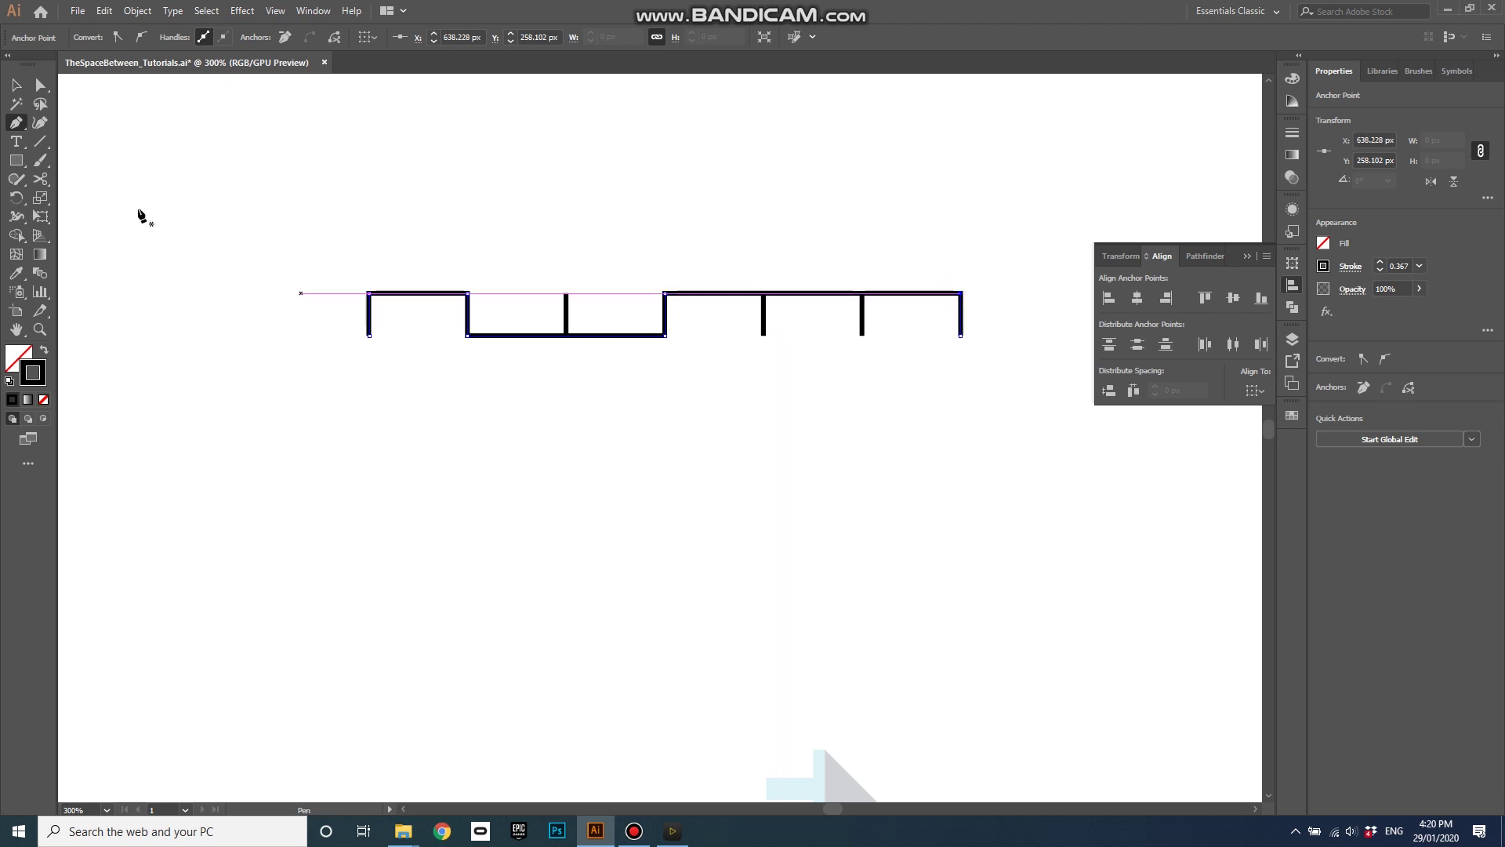
left_click(17, 84)
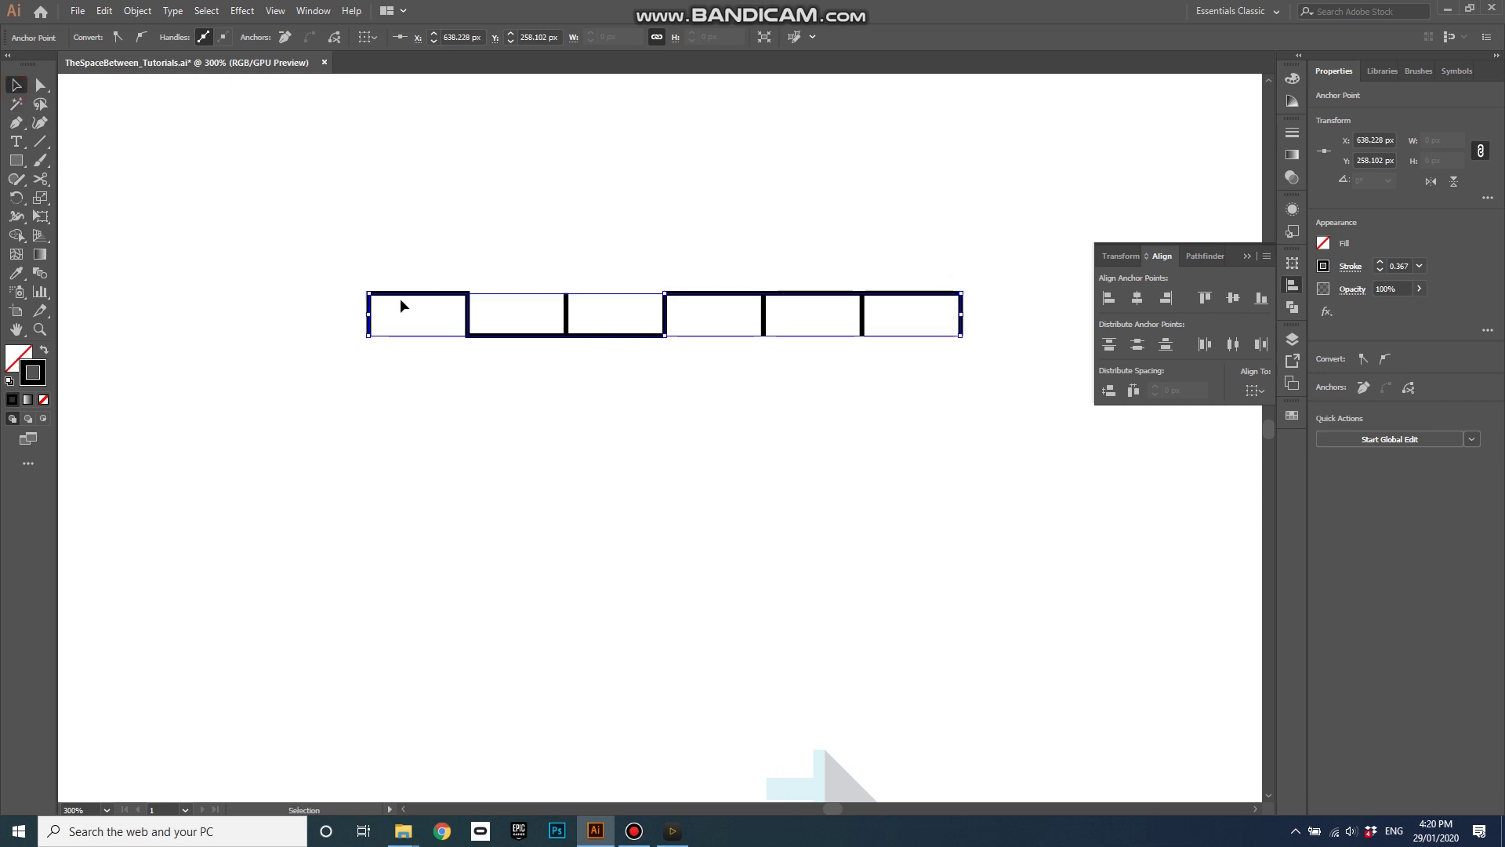
Move the stepped path up, clear of the leftover vertical lines, to about X 576, Y 233 px
left_click(290, 275)
left_click(421, 296)
left_click(471, 315)
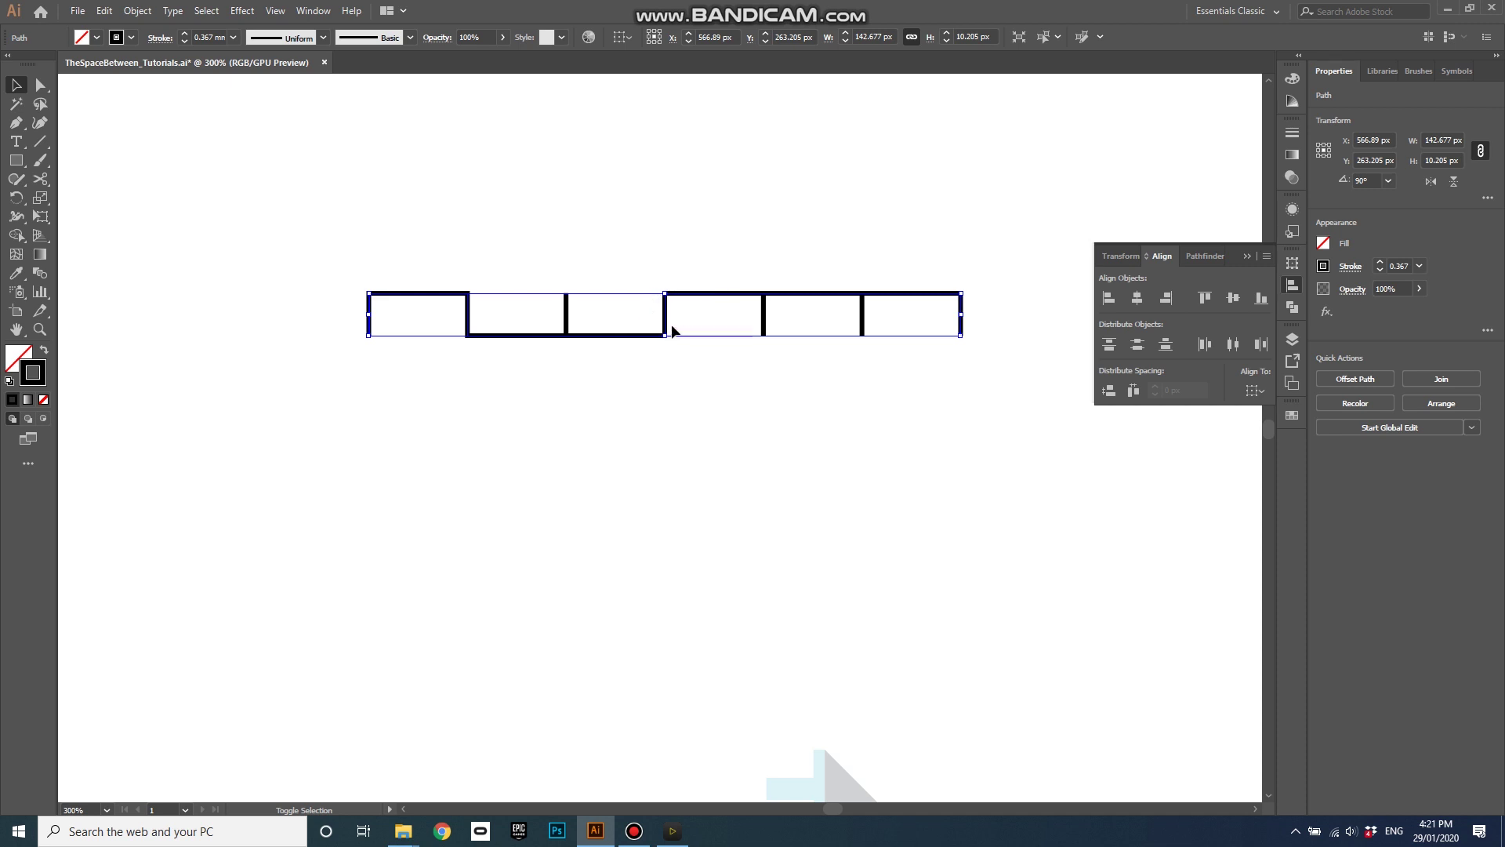
left_click(740, 314)
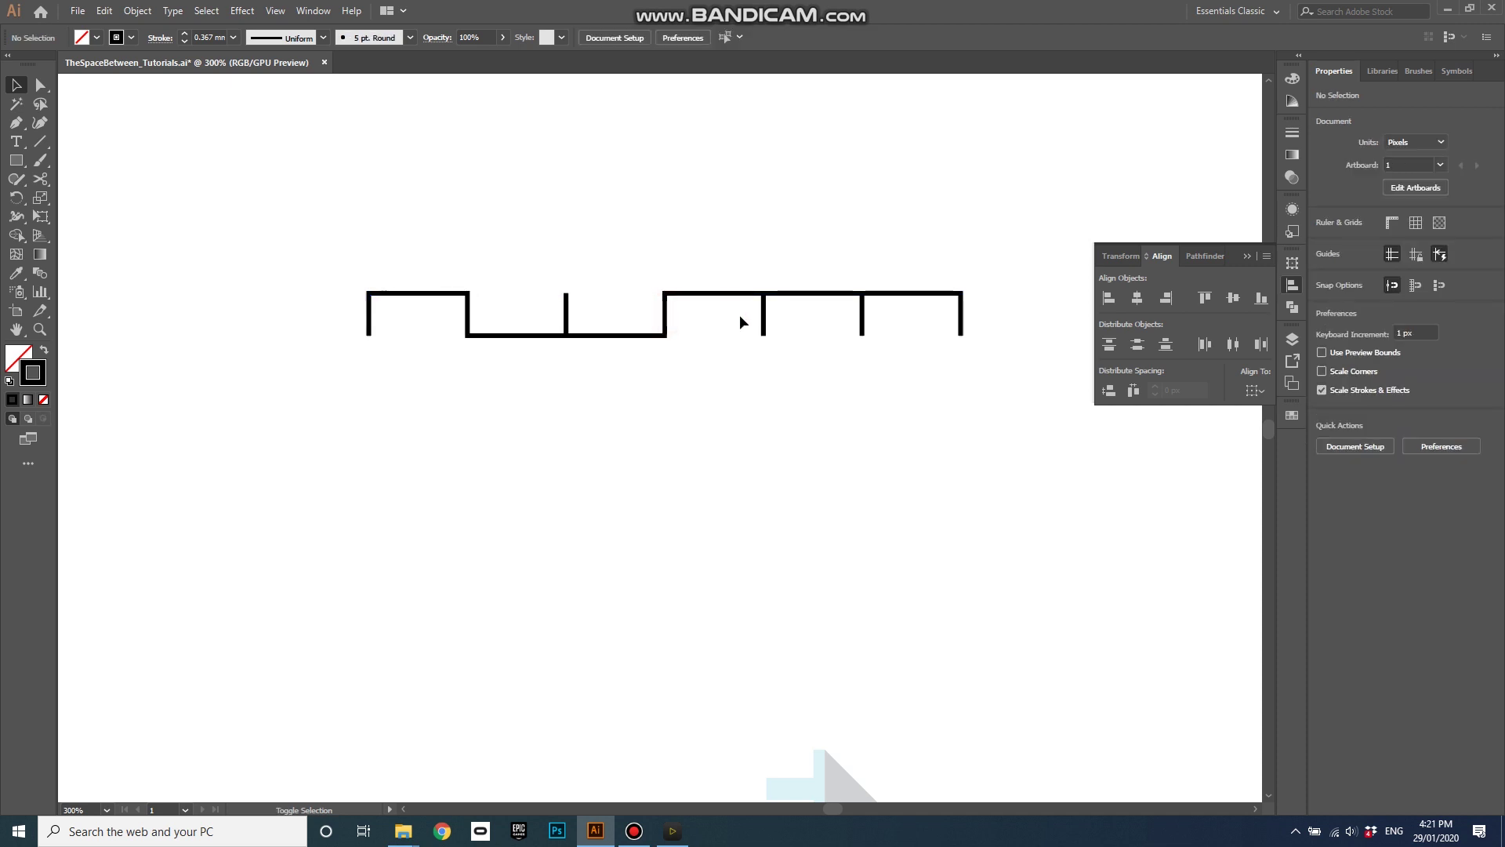
left_click_drag(741, 294, 780, 160)
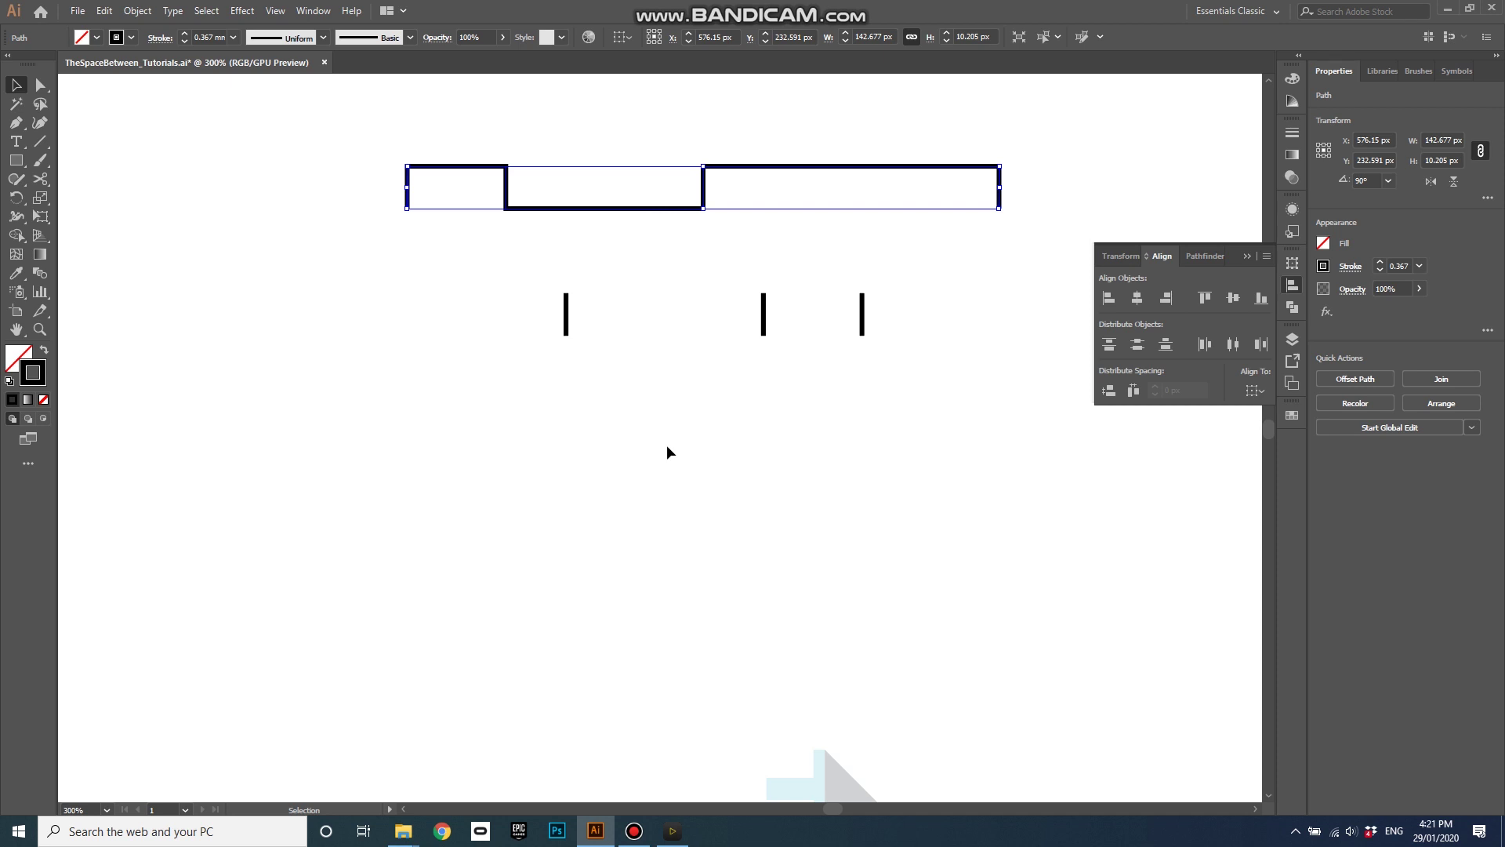
scroll(670, 440, "up", 3)
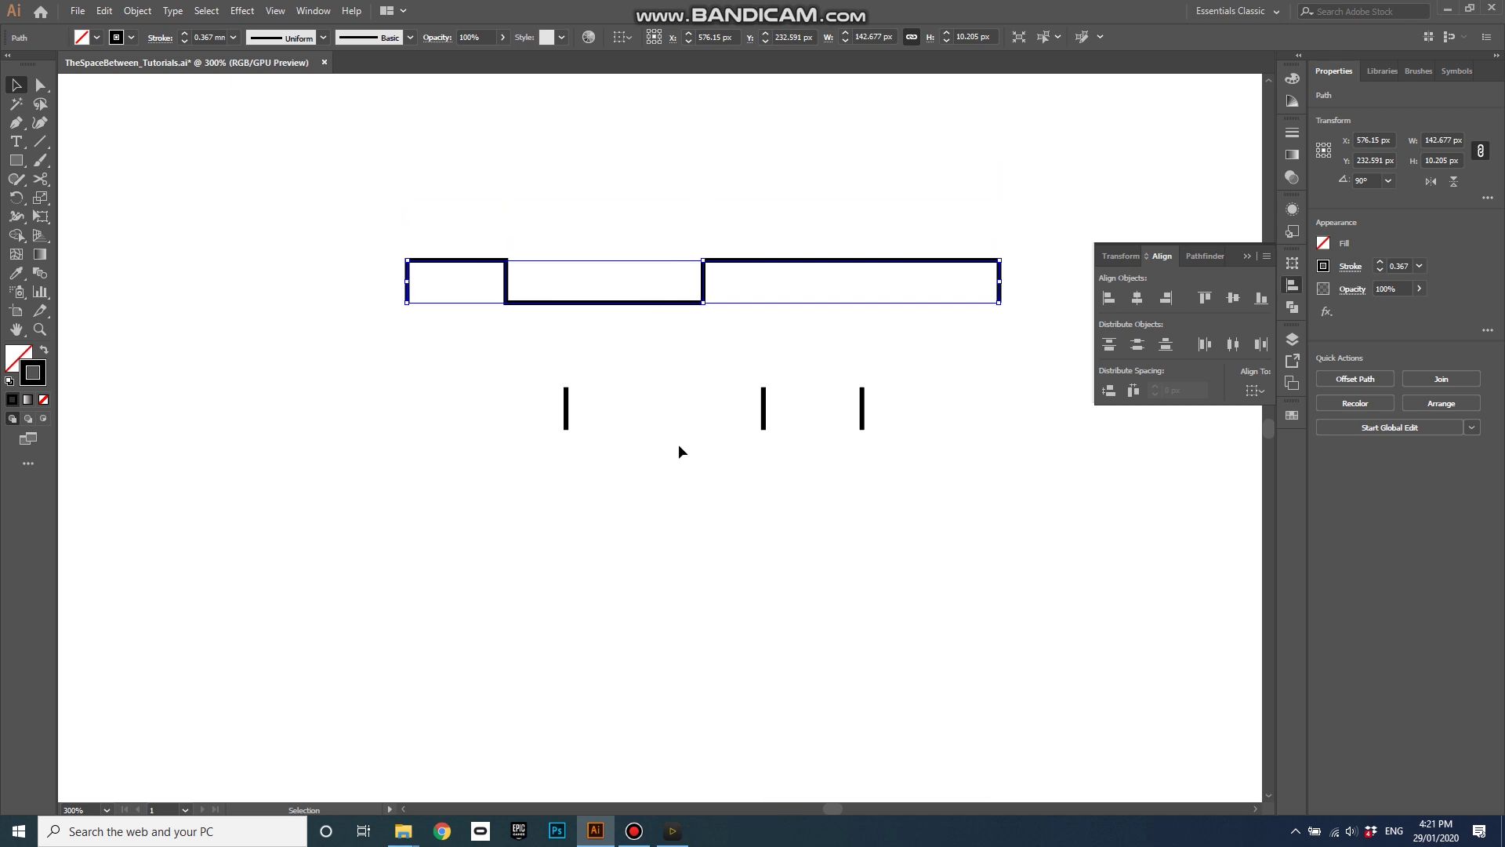
Delete the three leftover vertical lines below the stepped path
left_click(887, 464)
left_click_drag(929, 476, 498, 384)
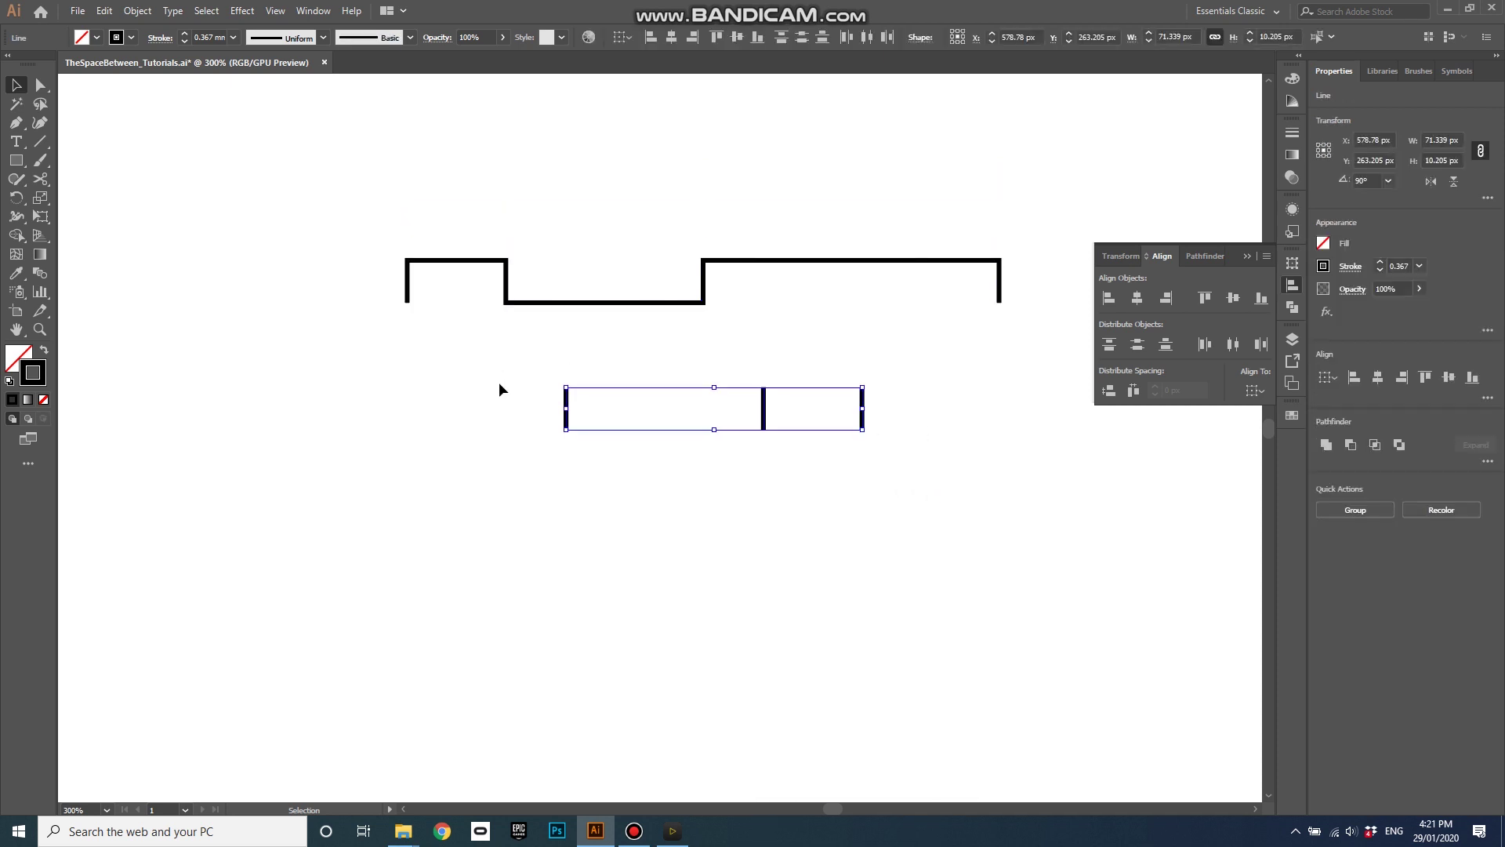
key("Delete")
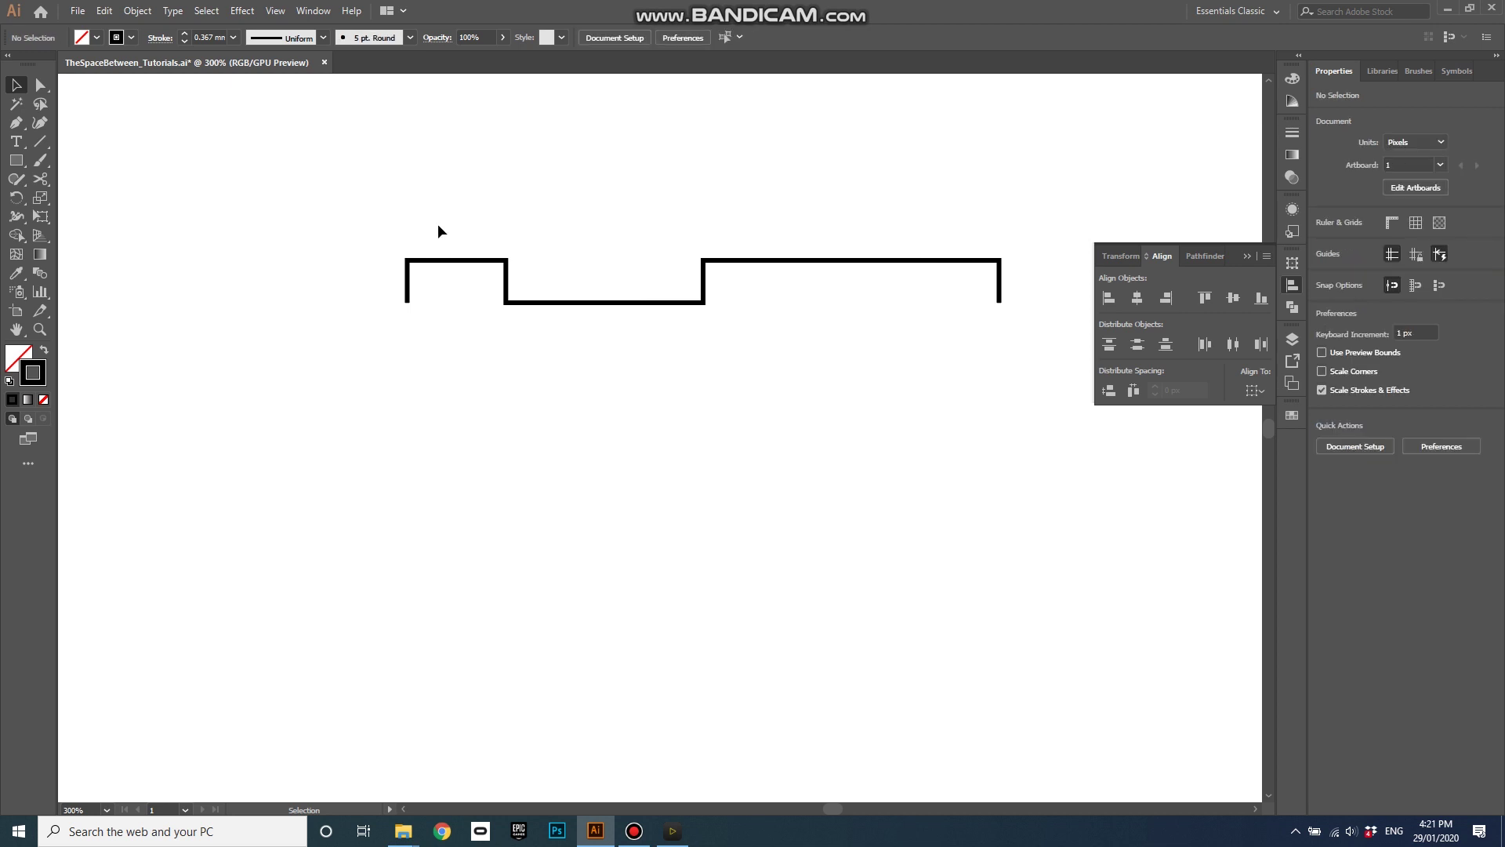
Add the text "0" above the start of the stepped path
key("t")
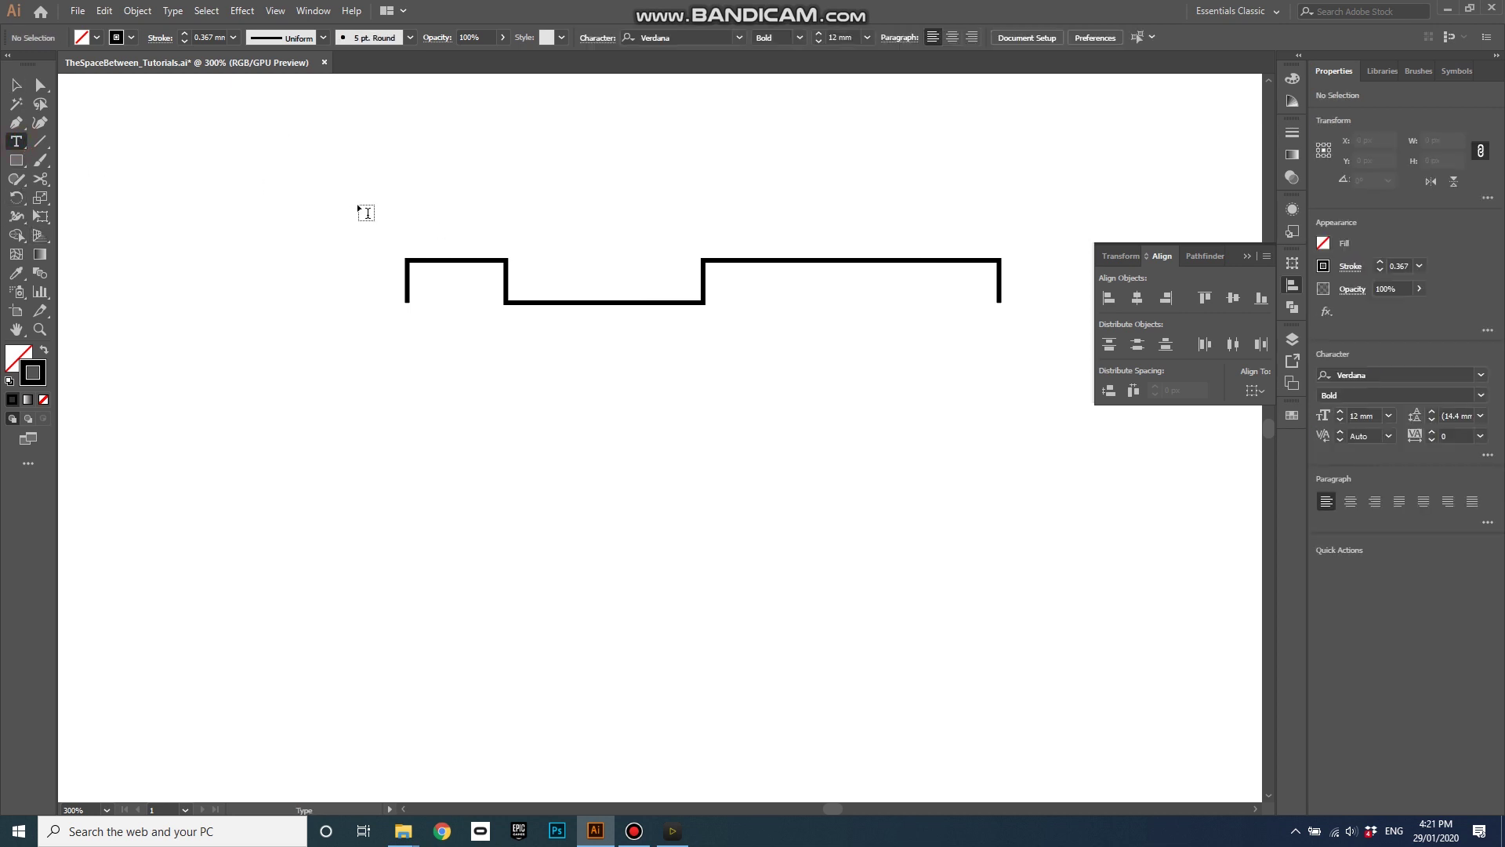
left_click(405, 234)
double_click(439, 198)
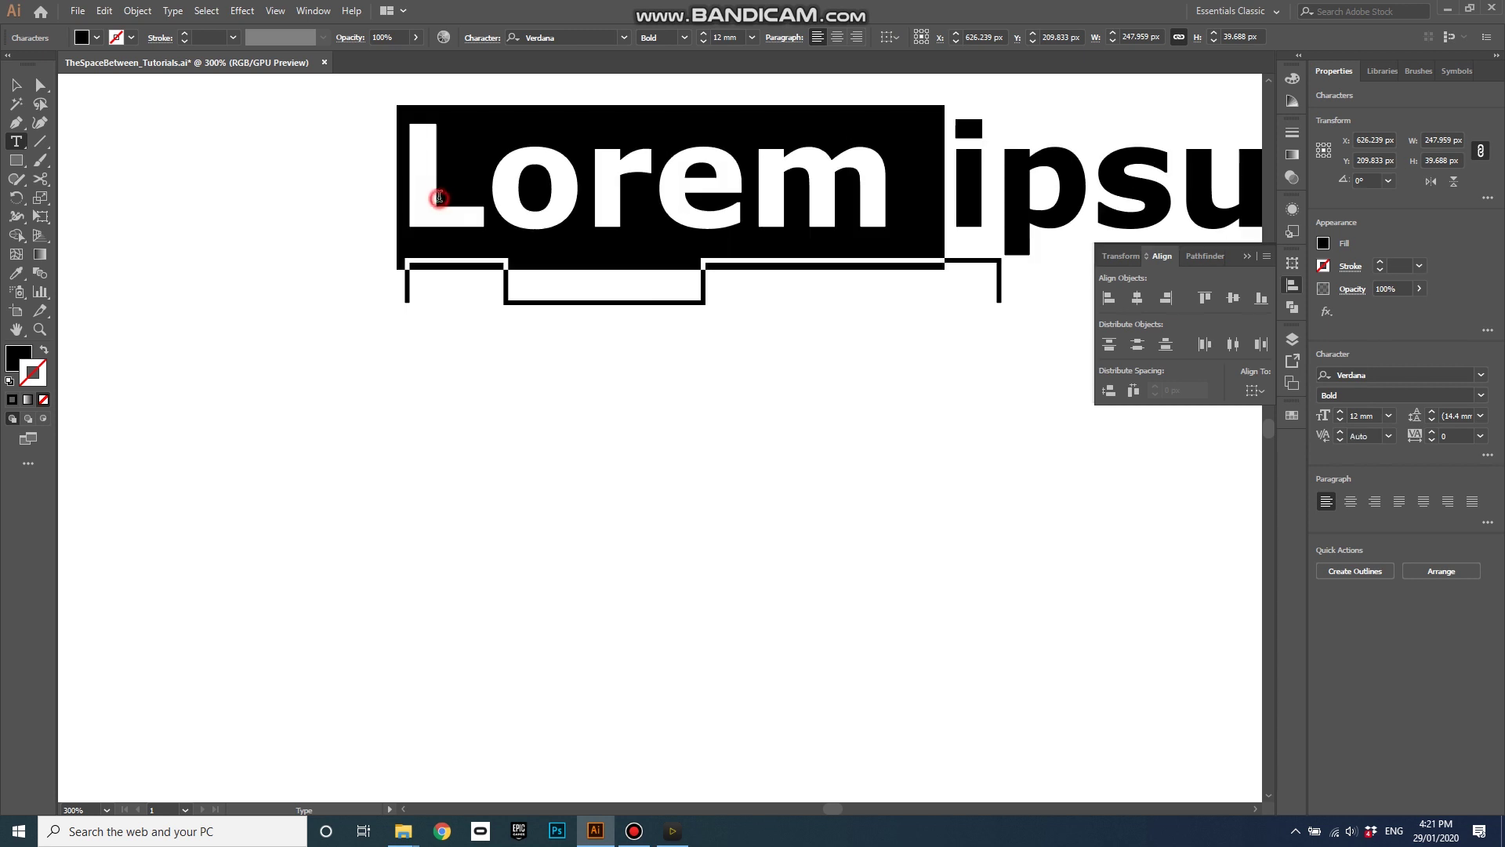
triple_click(439, 198)
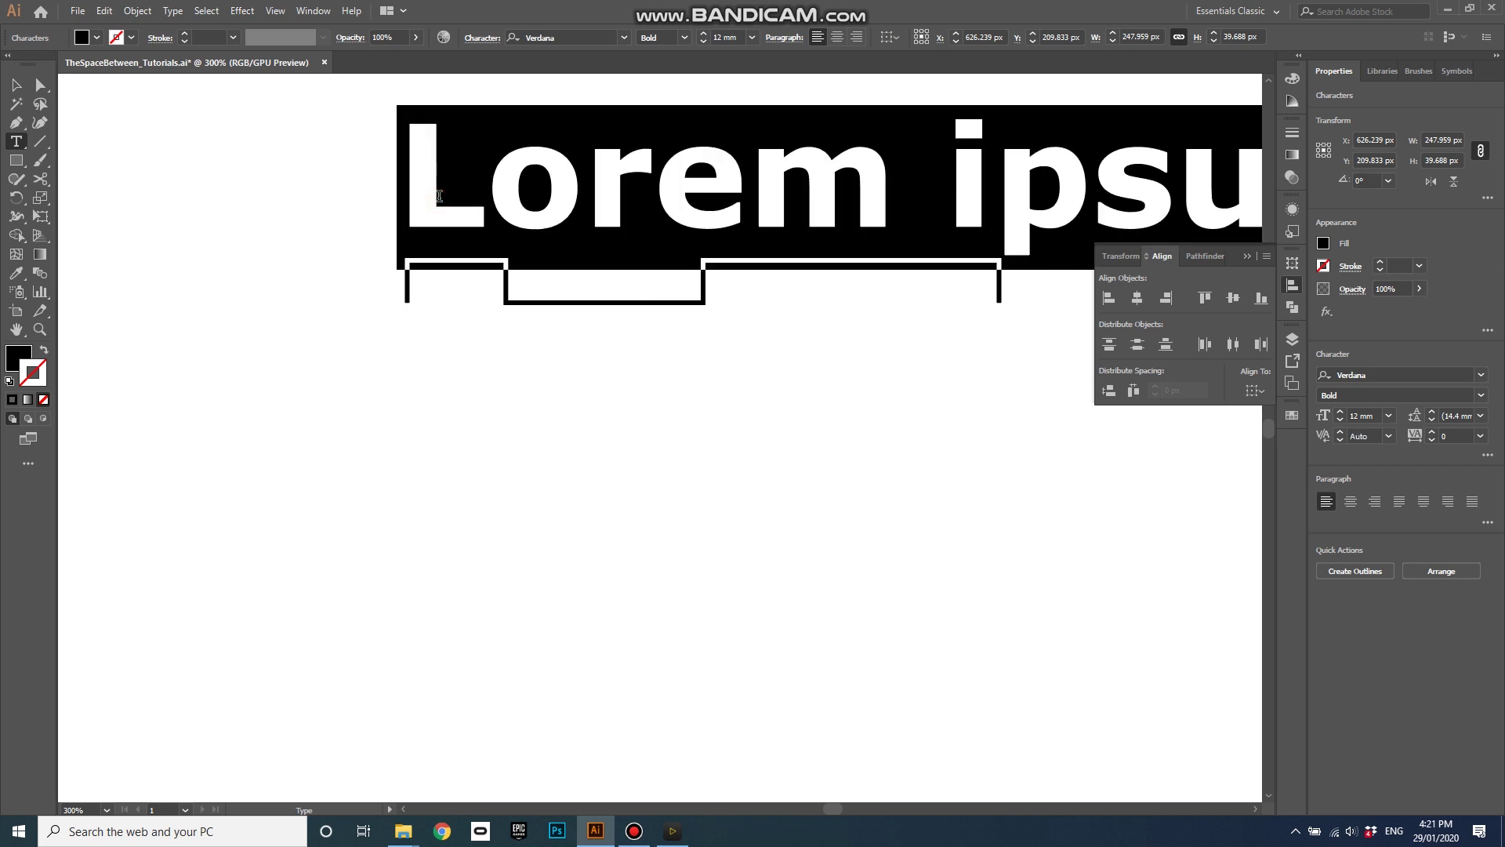
type("0")
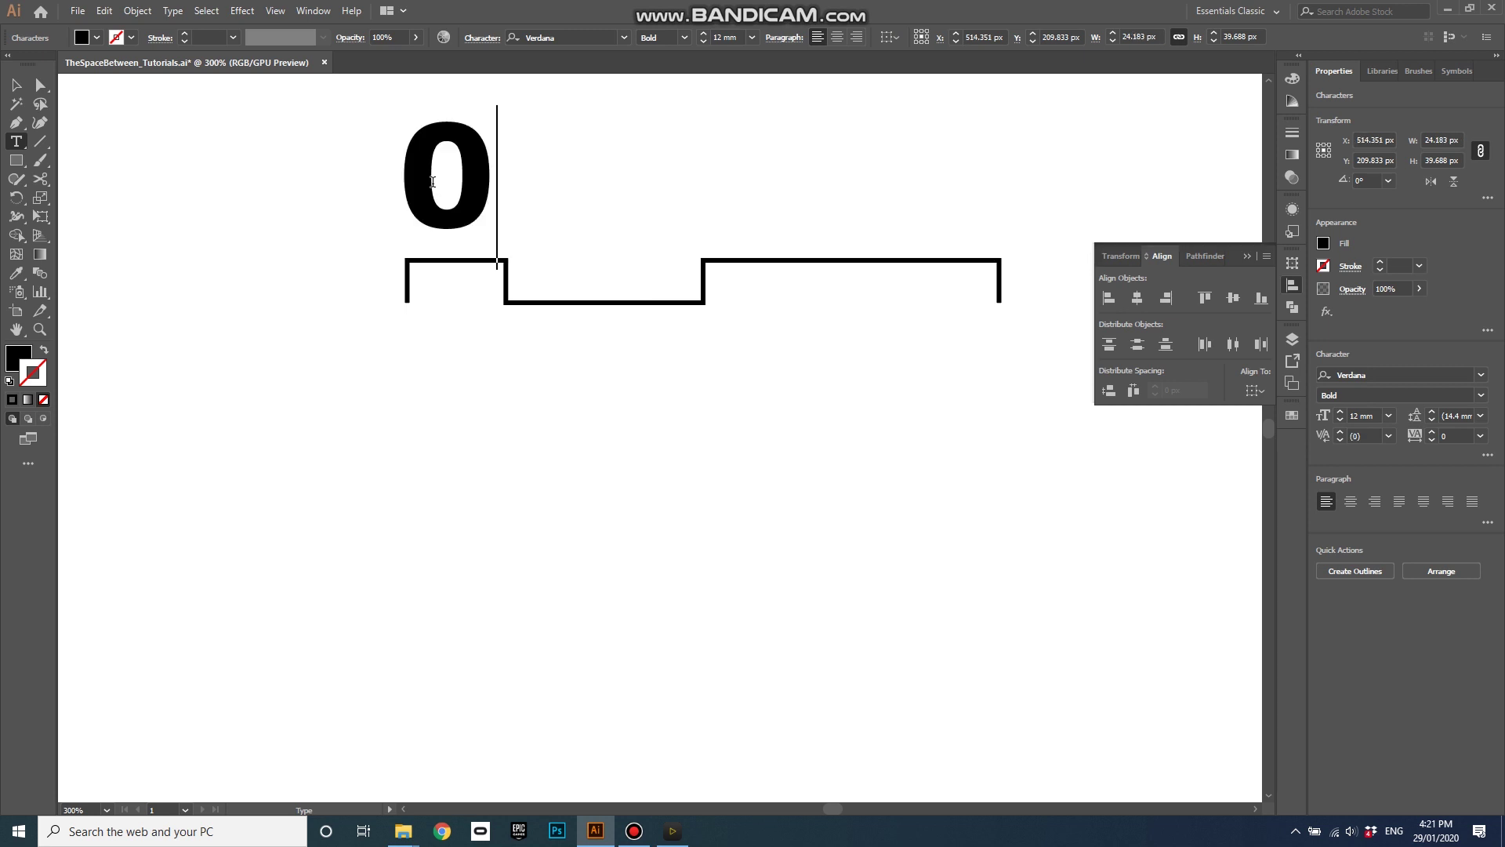
Set the 0 label's font size to 4 mm and move it just above the scale bar's first corner
double_click(449, 196)
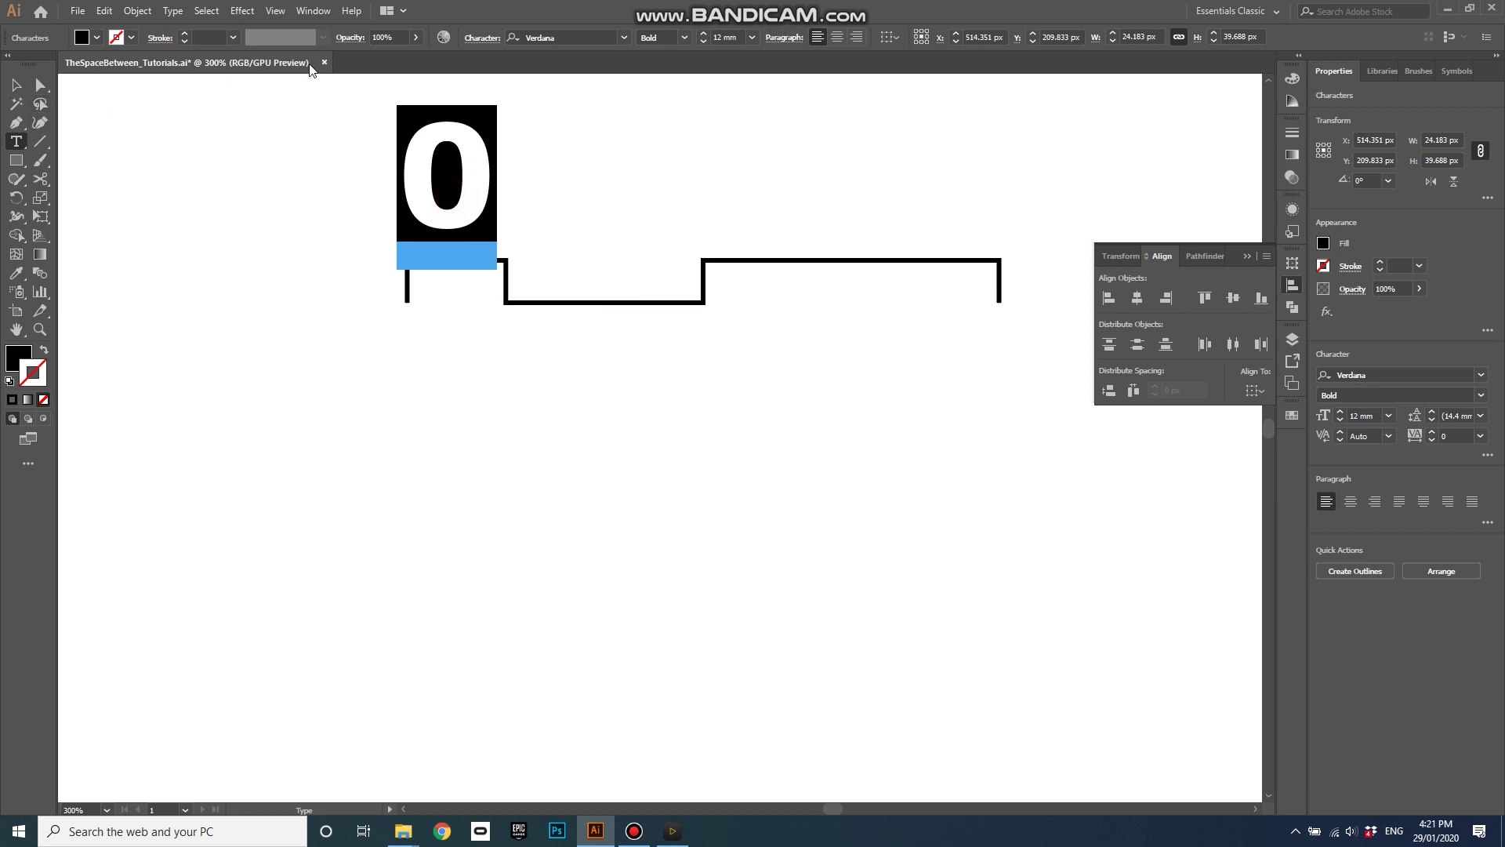
left_click(705, 43)
left_click(705, 43)
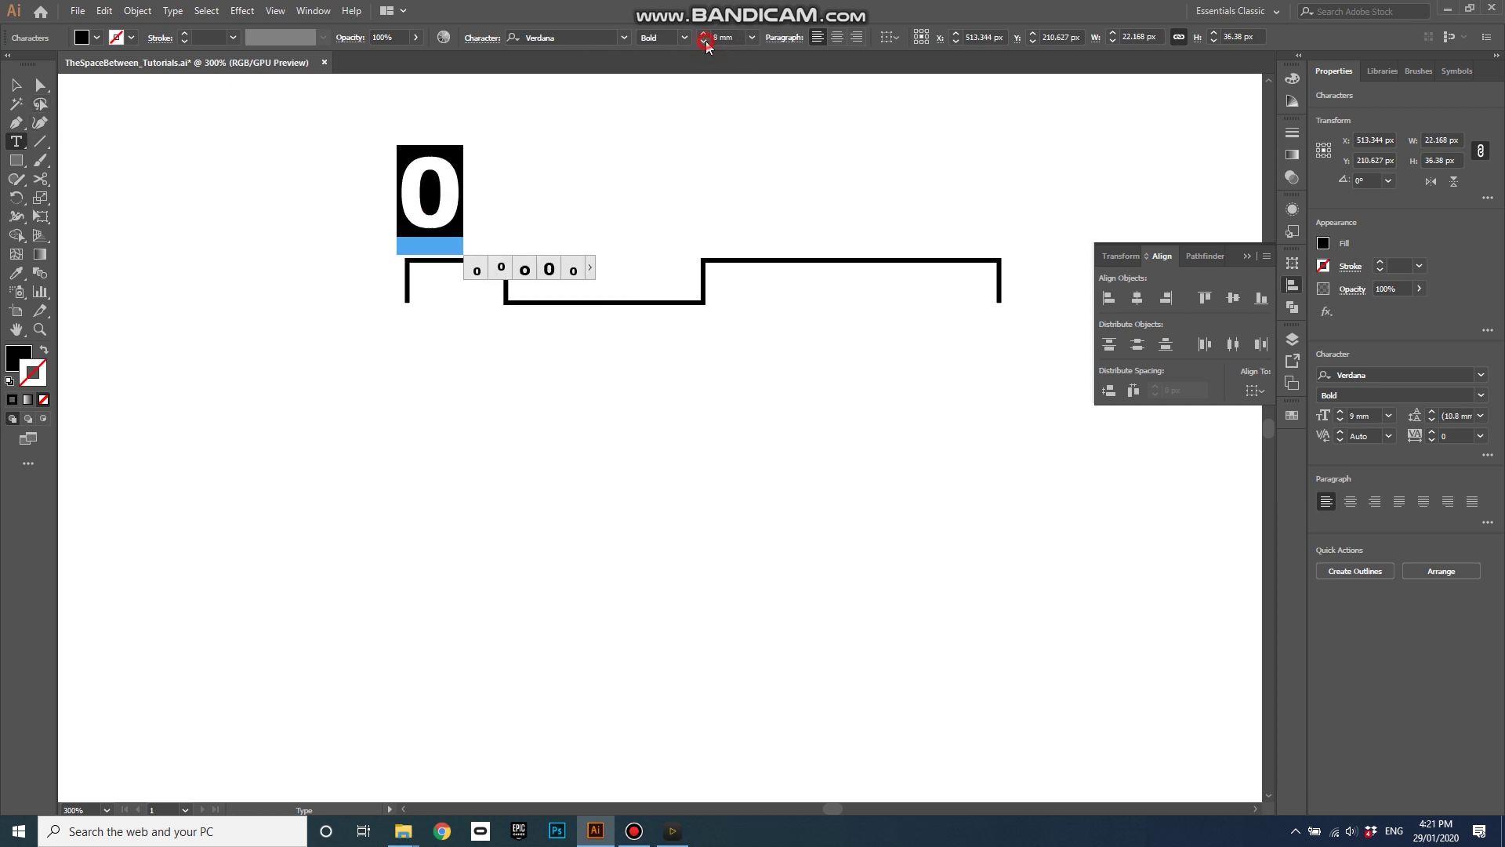
left_click(704, 43)
left_click(705, 43)
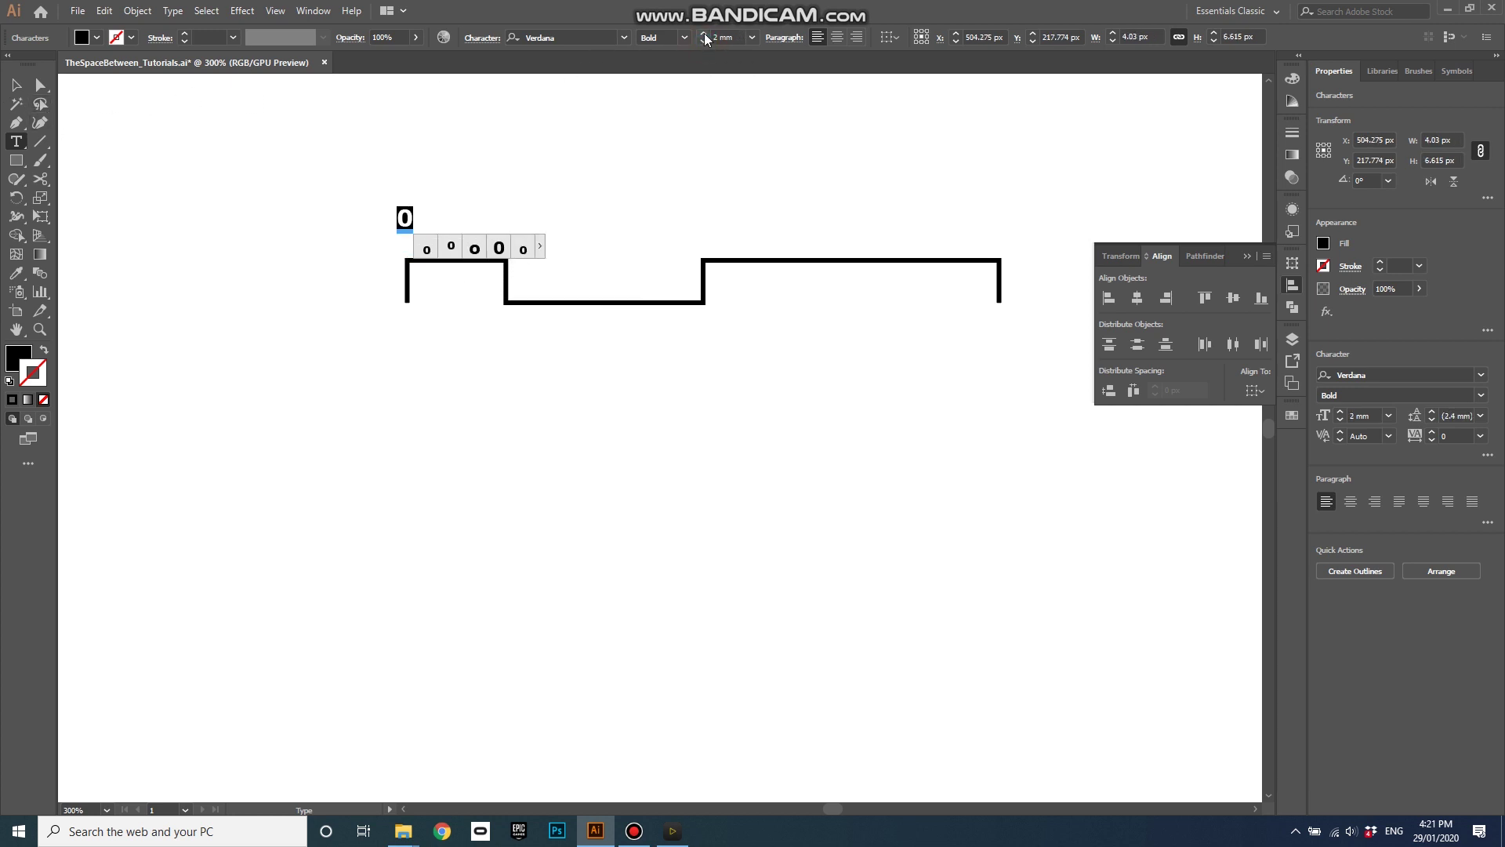
left_click(705, 39)
left_click(704, 39)
left_click(15, 83)
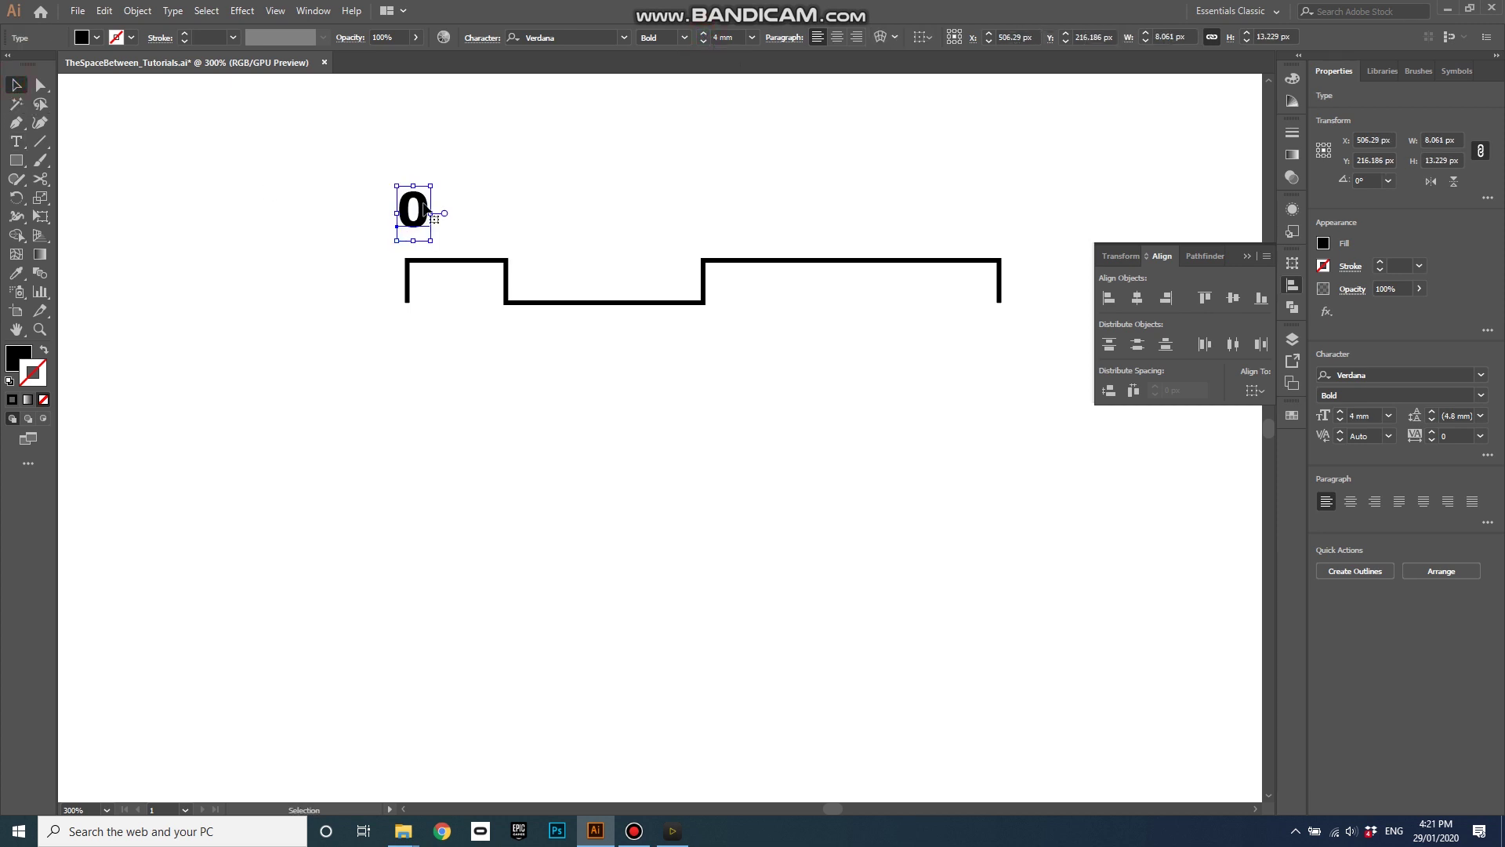
left_click_drag(424, 210, 421, 229)
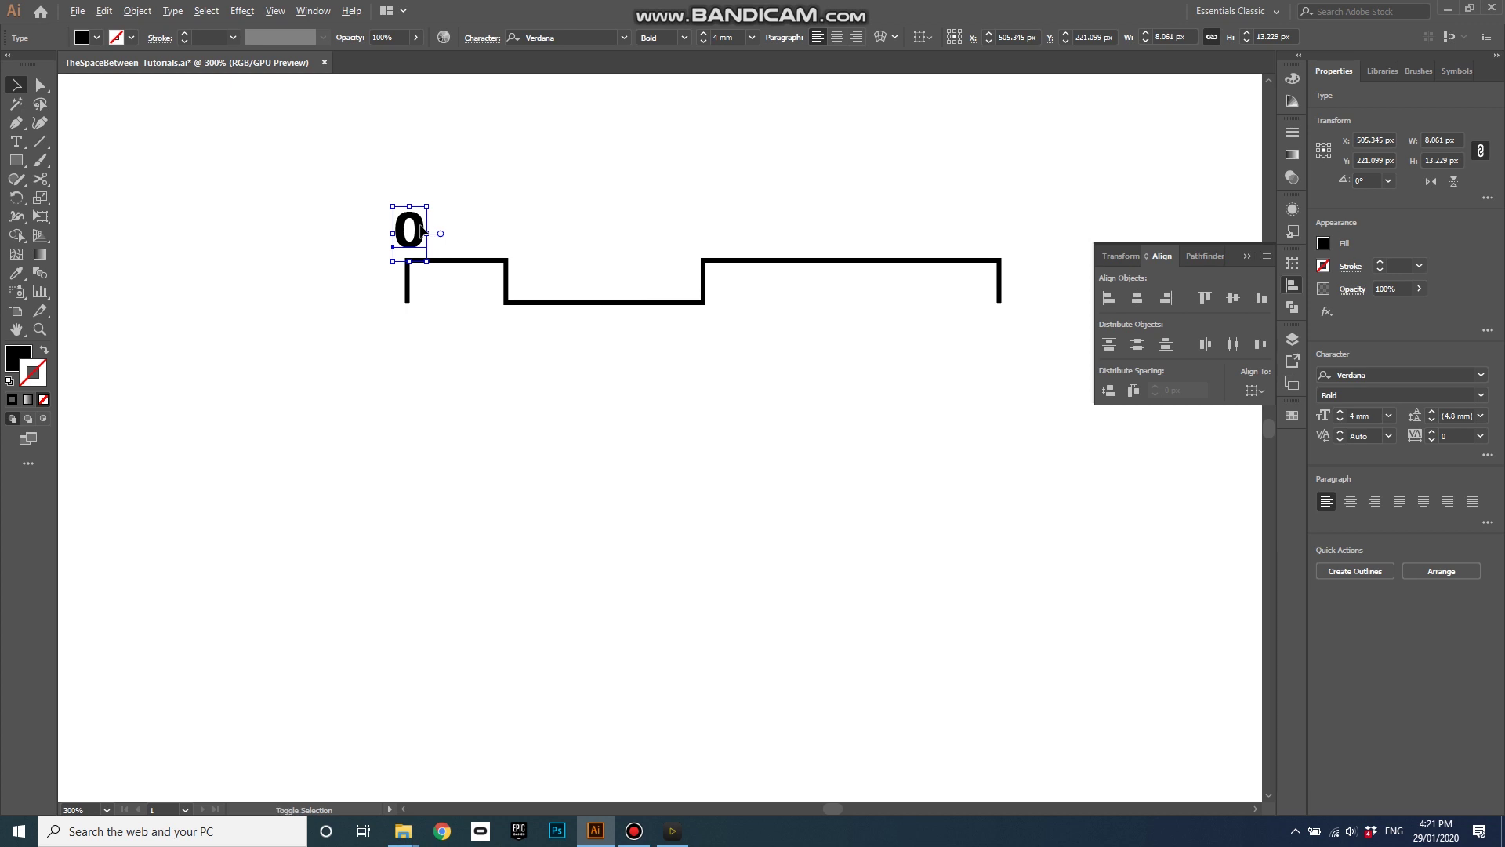
Copy the 0 label horizontally to the bar's second corner and repeat the copy until seven labels span the bar
left_click(422, 229, "shift")
left_click_drag(421, 235, 517, 237)
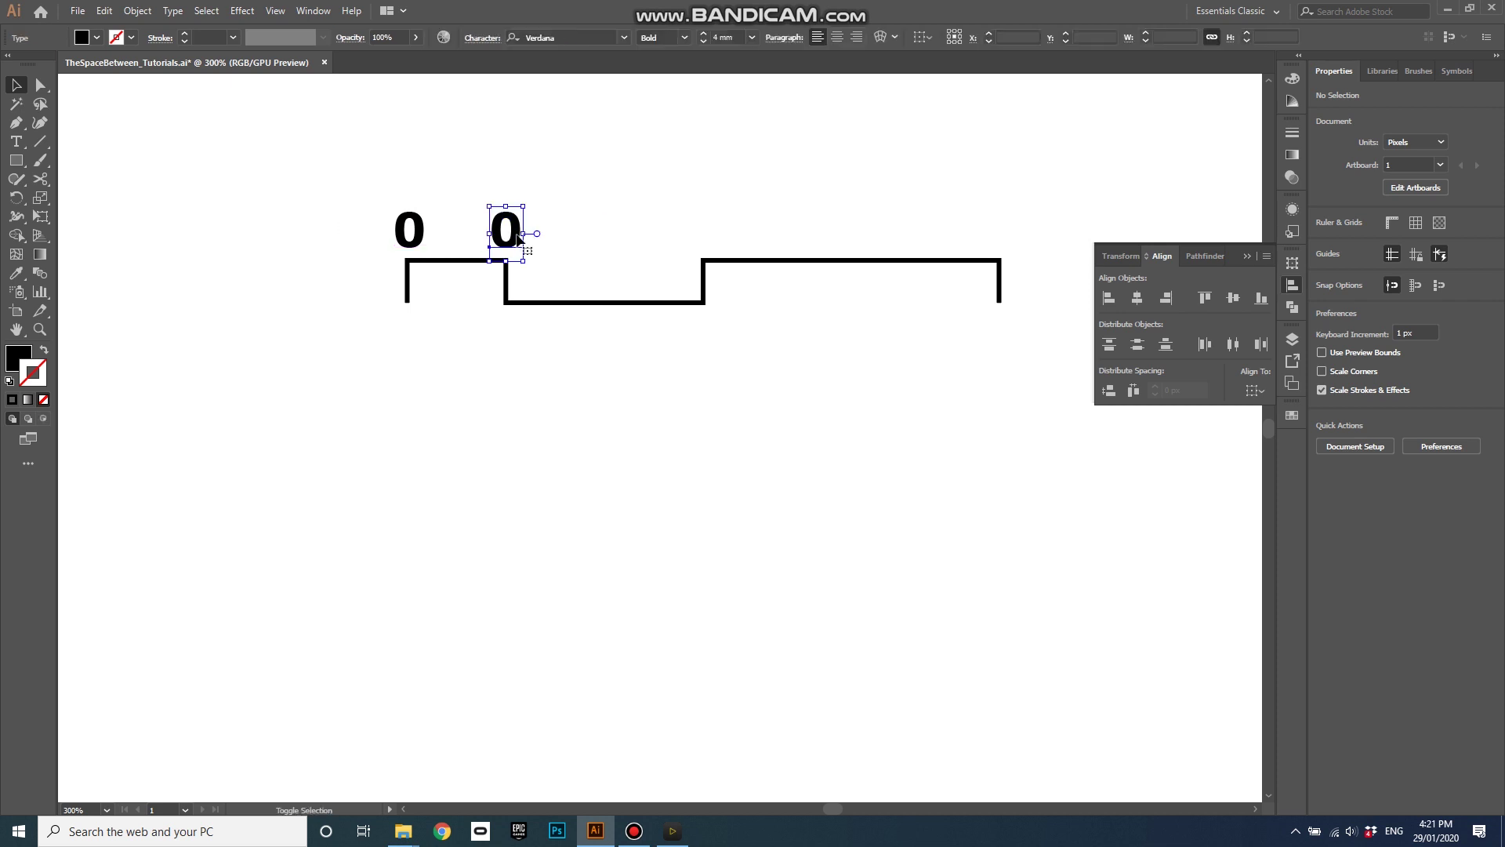
key("ctrl+d")
key("ctrl+d")
key("ctrl+d")
key("ctrl+d")
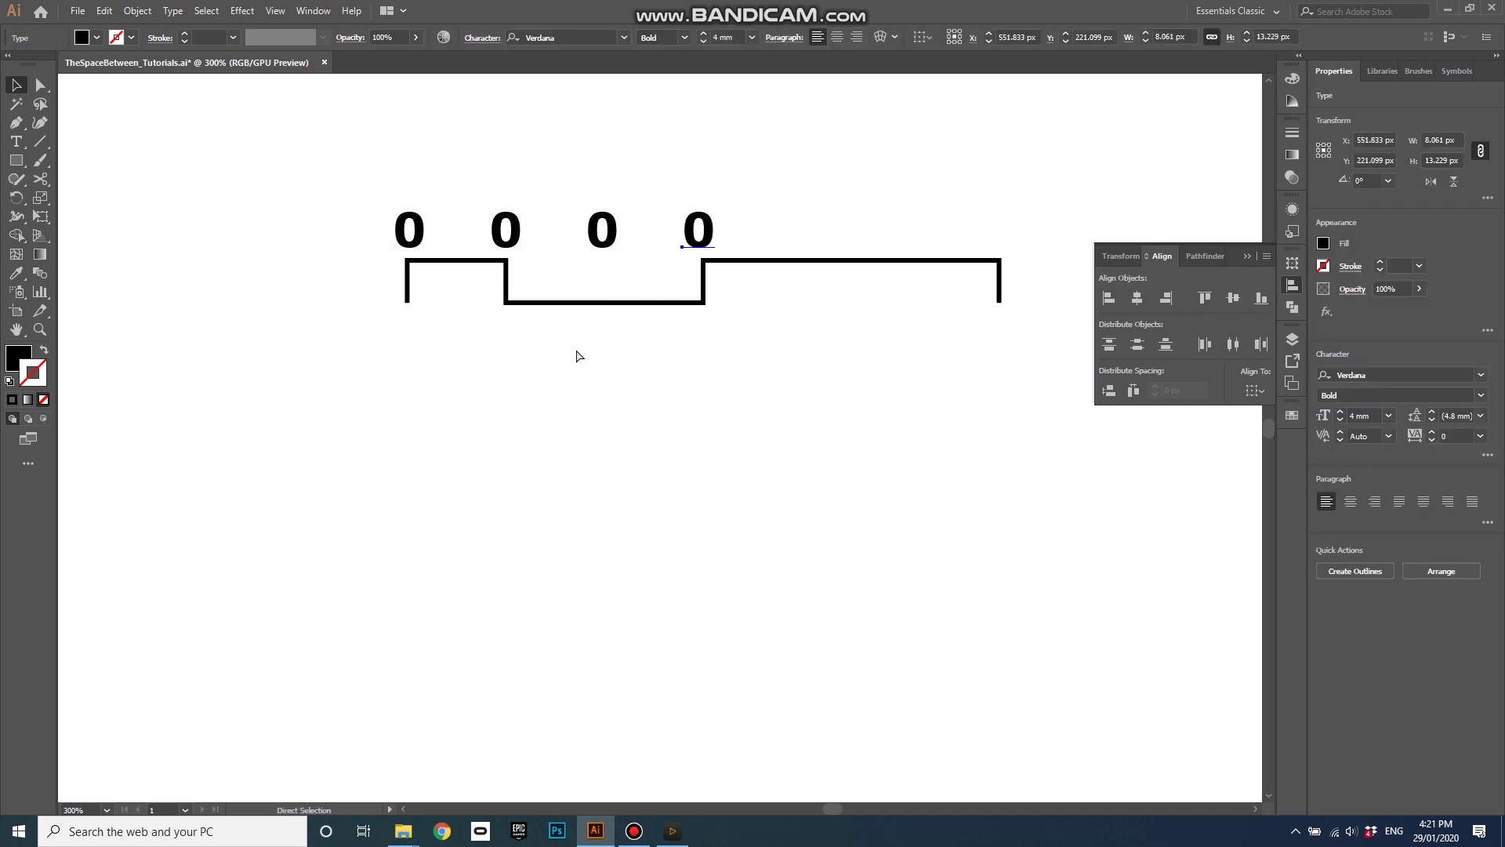
key("ctrl+d")
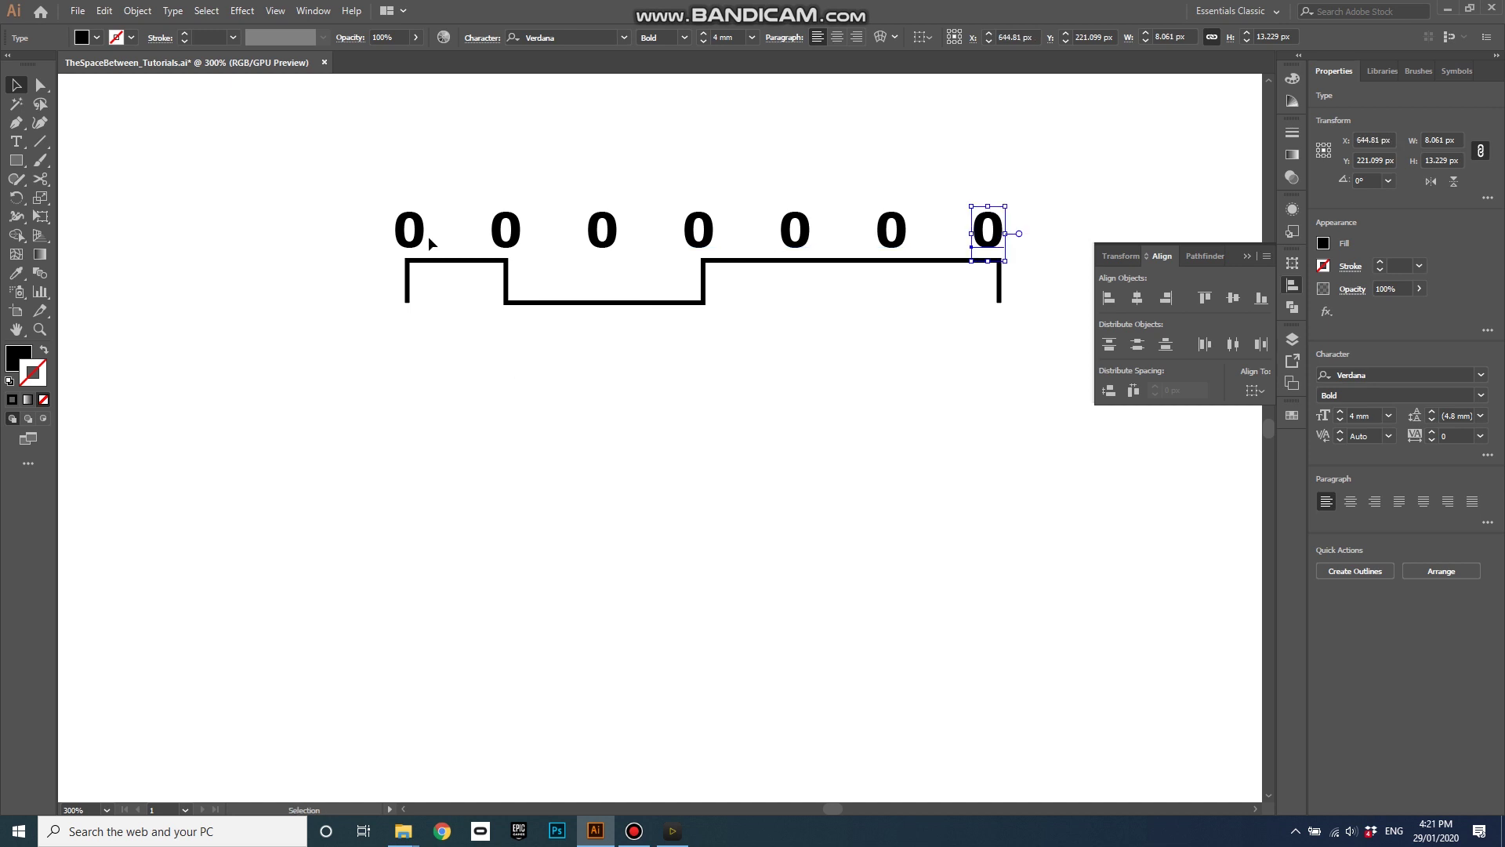
Change the second, fourth and seventh labels on the scale bar to 1, 3 and 6
left_click(20, 86)
double_click(515, 225)
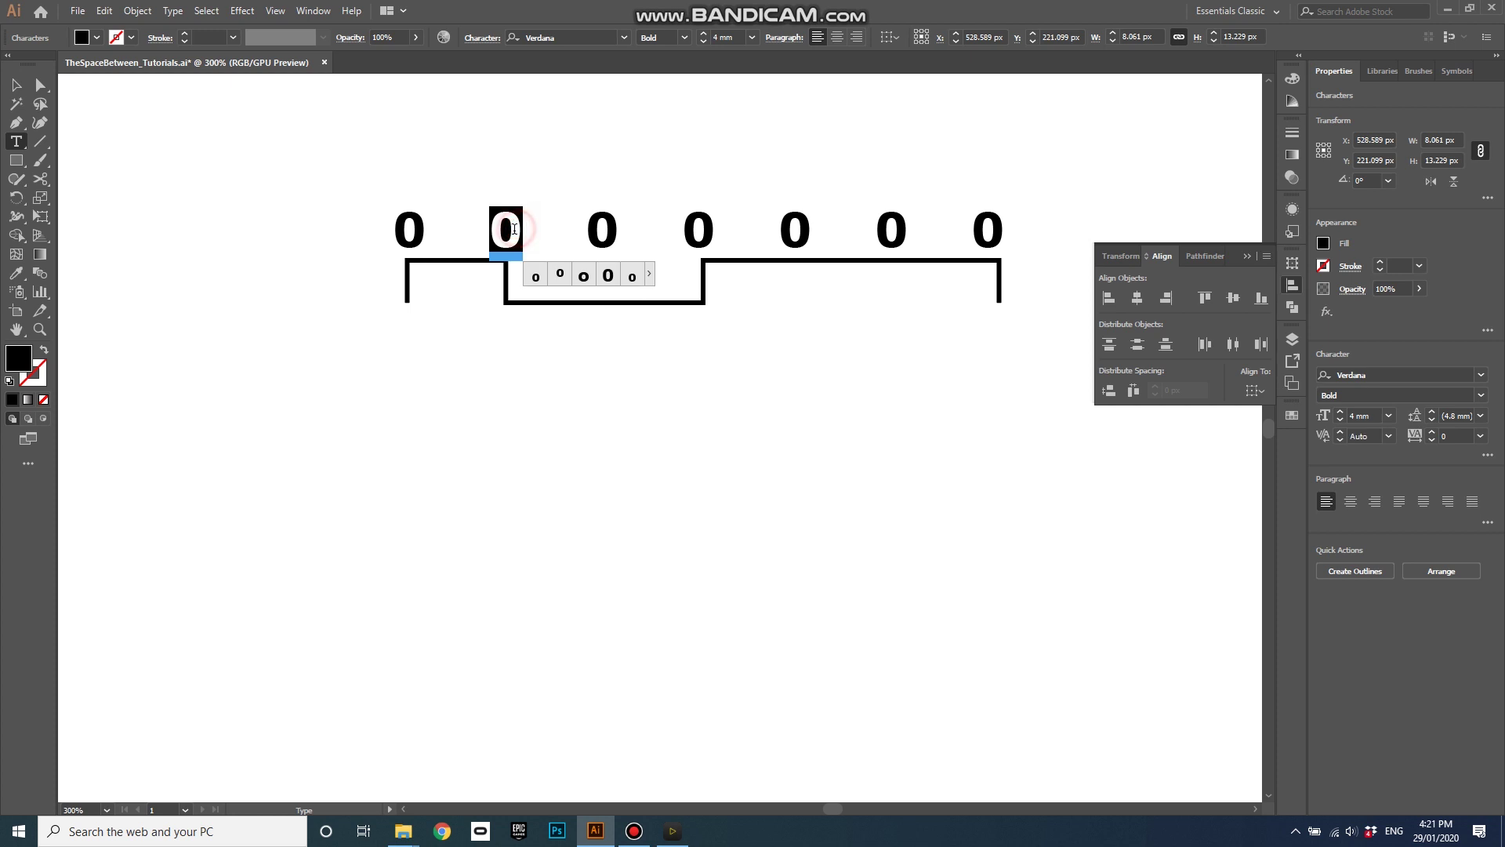
type("1")
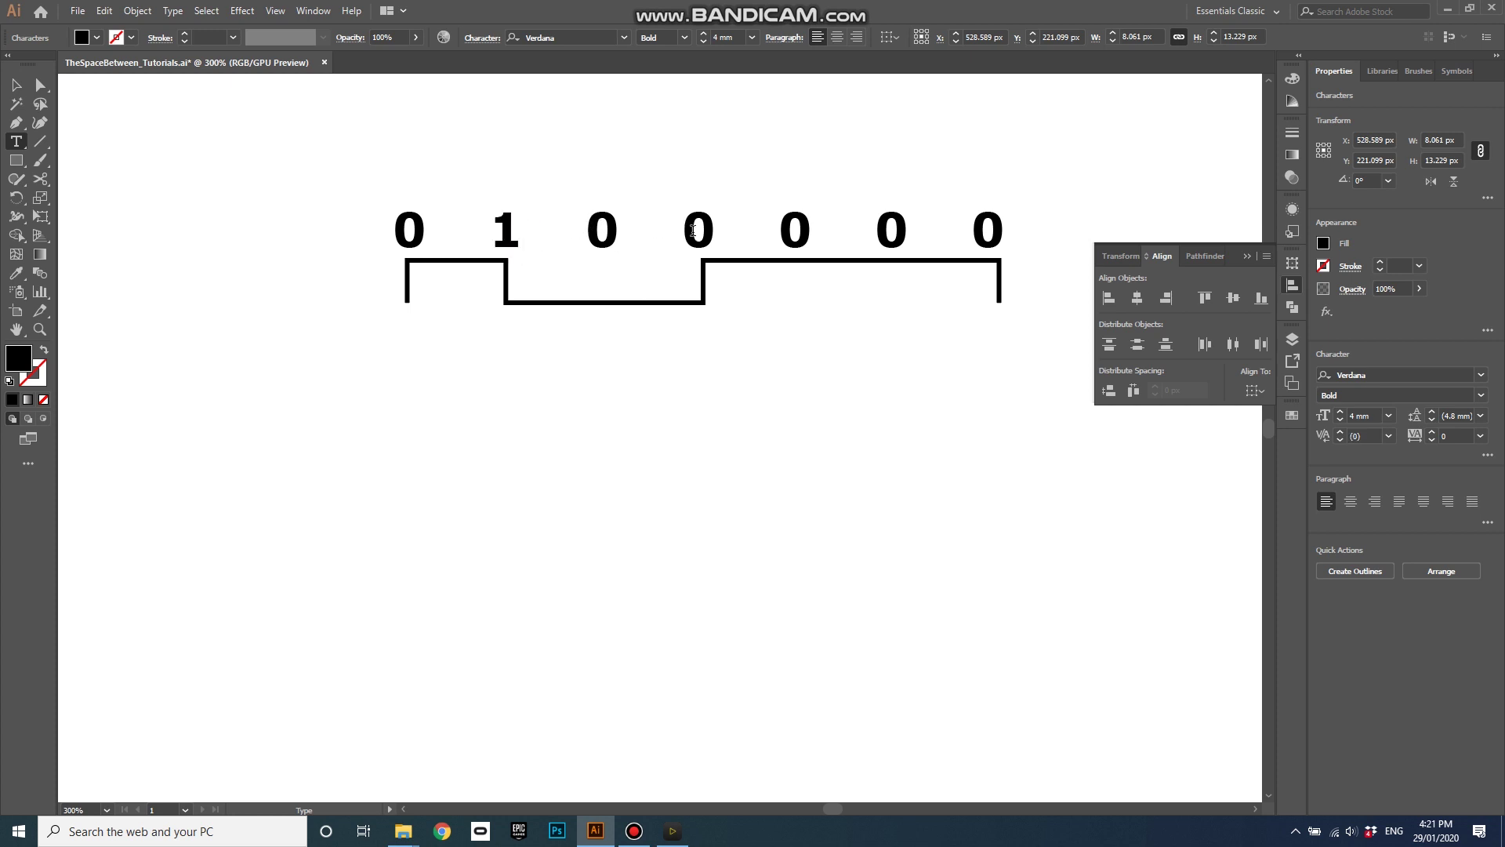
double_click(693, 230)
type("3")
double_click(978, 216)
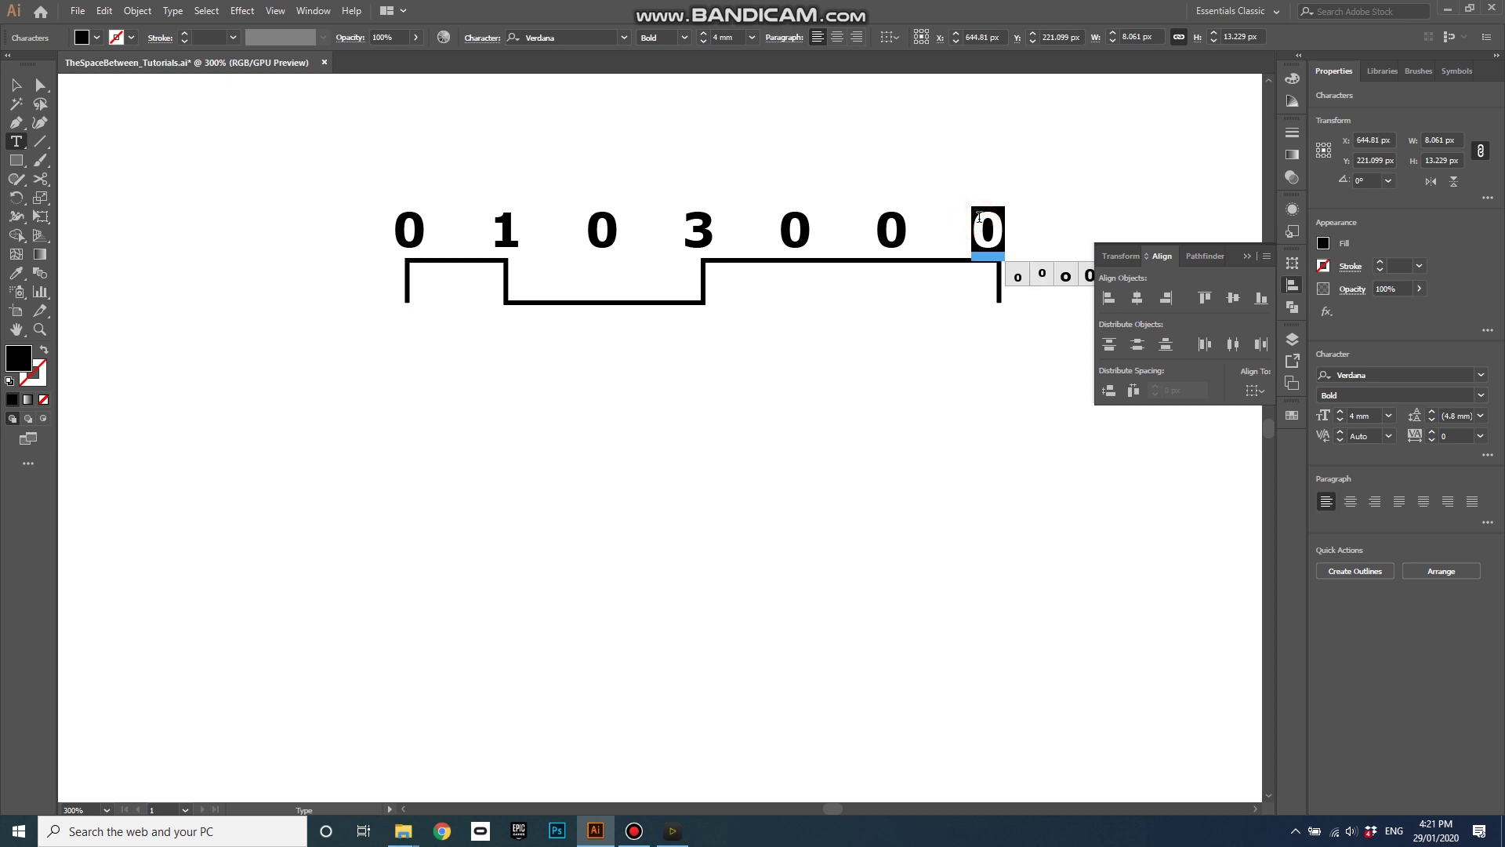
type("6")
Delete the three surplus 0 labels between 1 and 3 and between 3 and 6
left_click(20, 85)
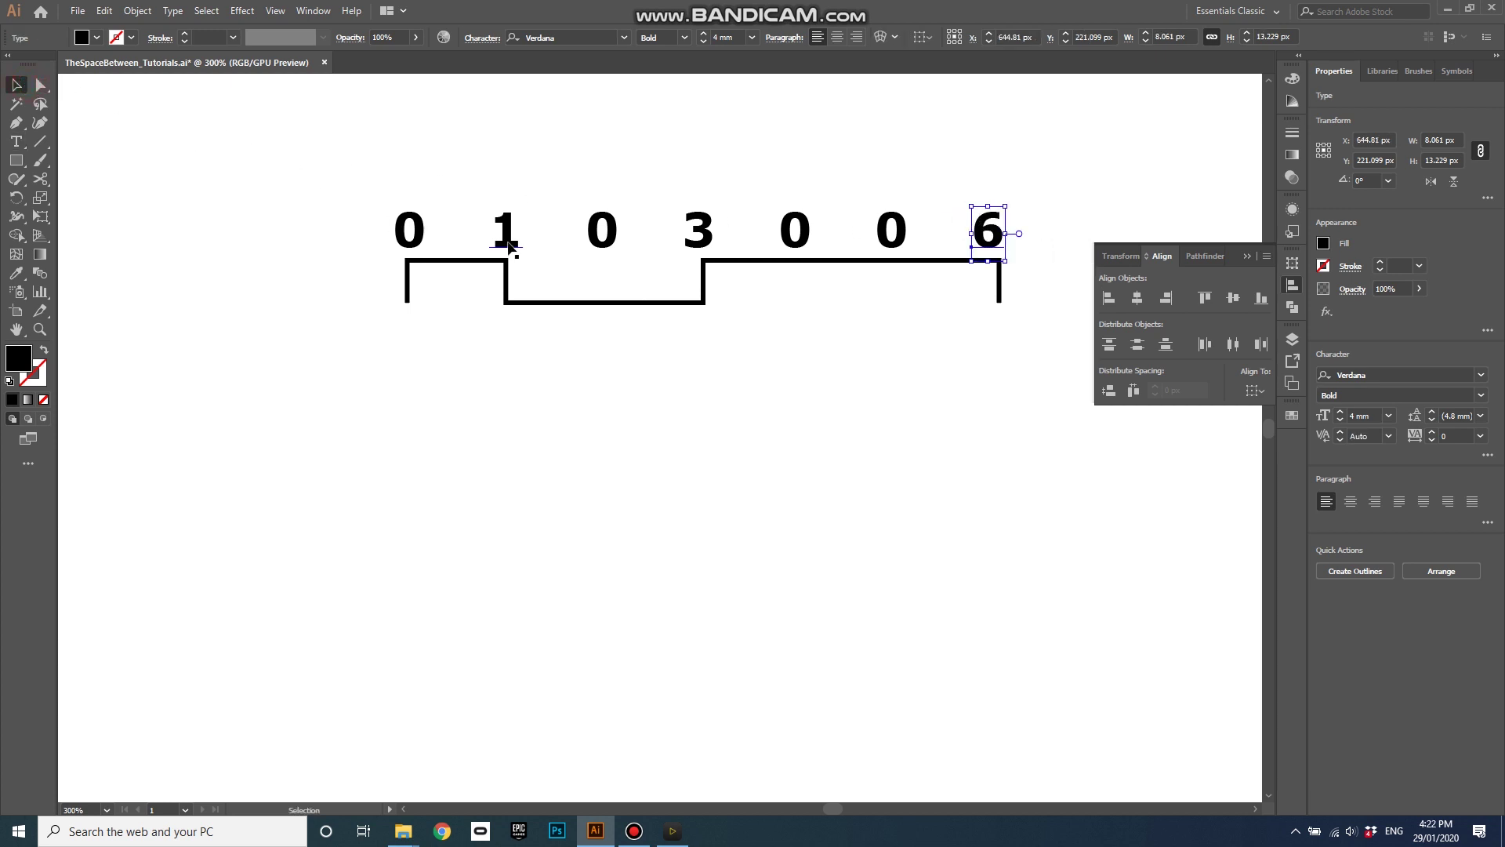
left_click(606, 245)
key("Delete")
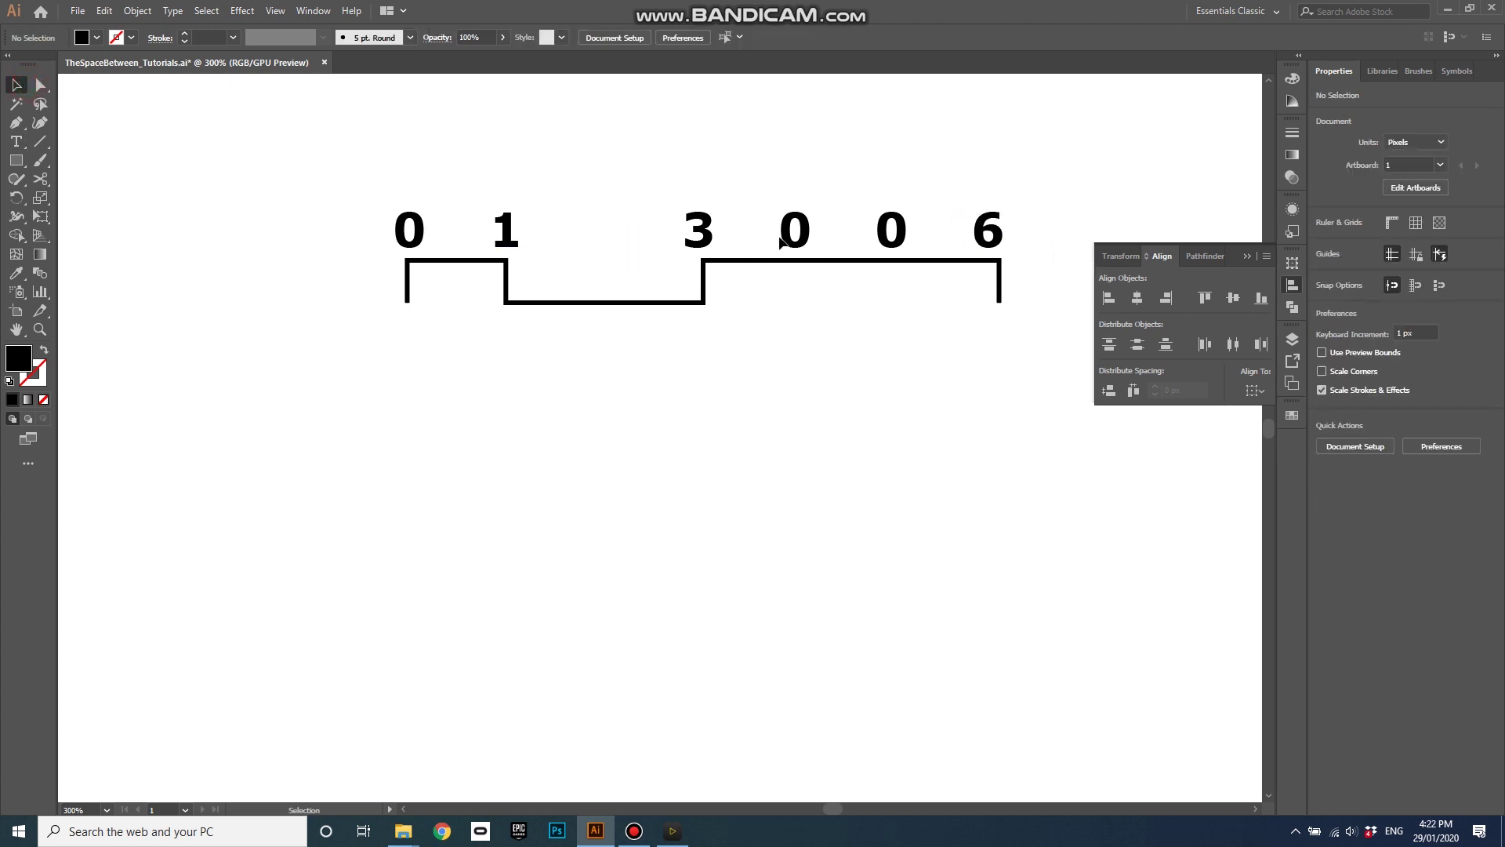
left_click(788, 238)
key("Delete")
left_click(880, 235)
key("Delete")
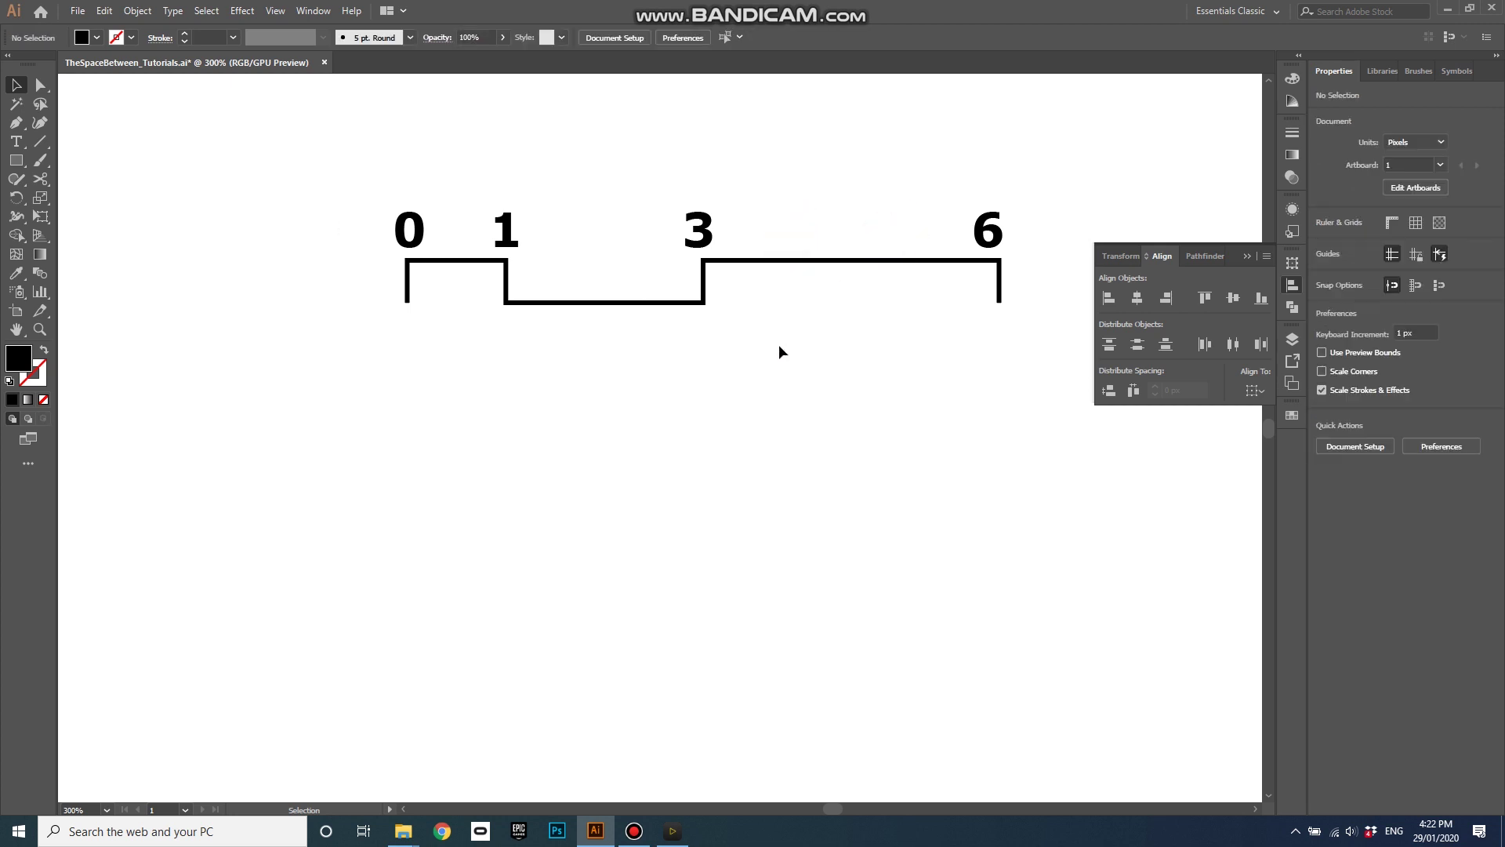
Add the text "Scale" and place it directly above the scale bar's 0 and 1 labels
scroll(693, 370, "down", 3)
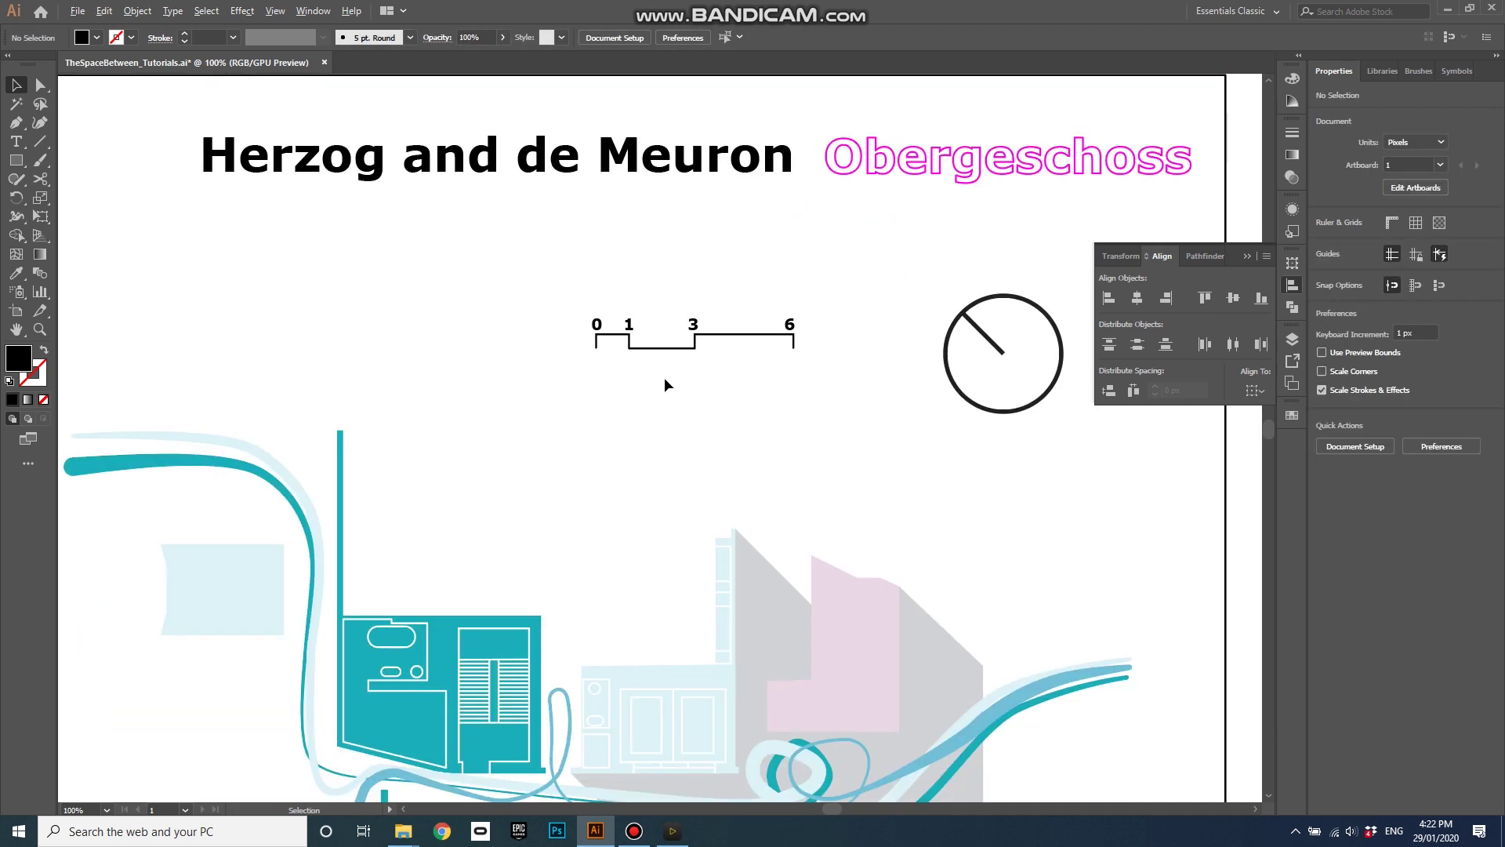
left_click(16, 141)
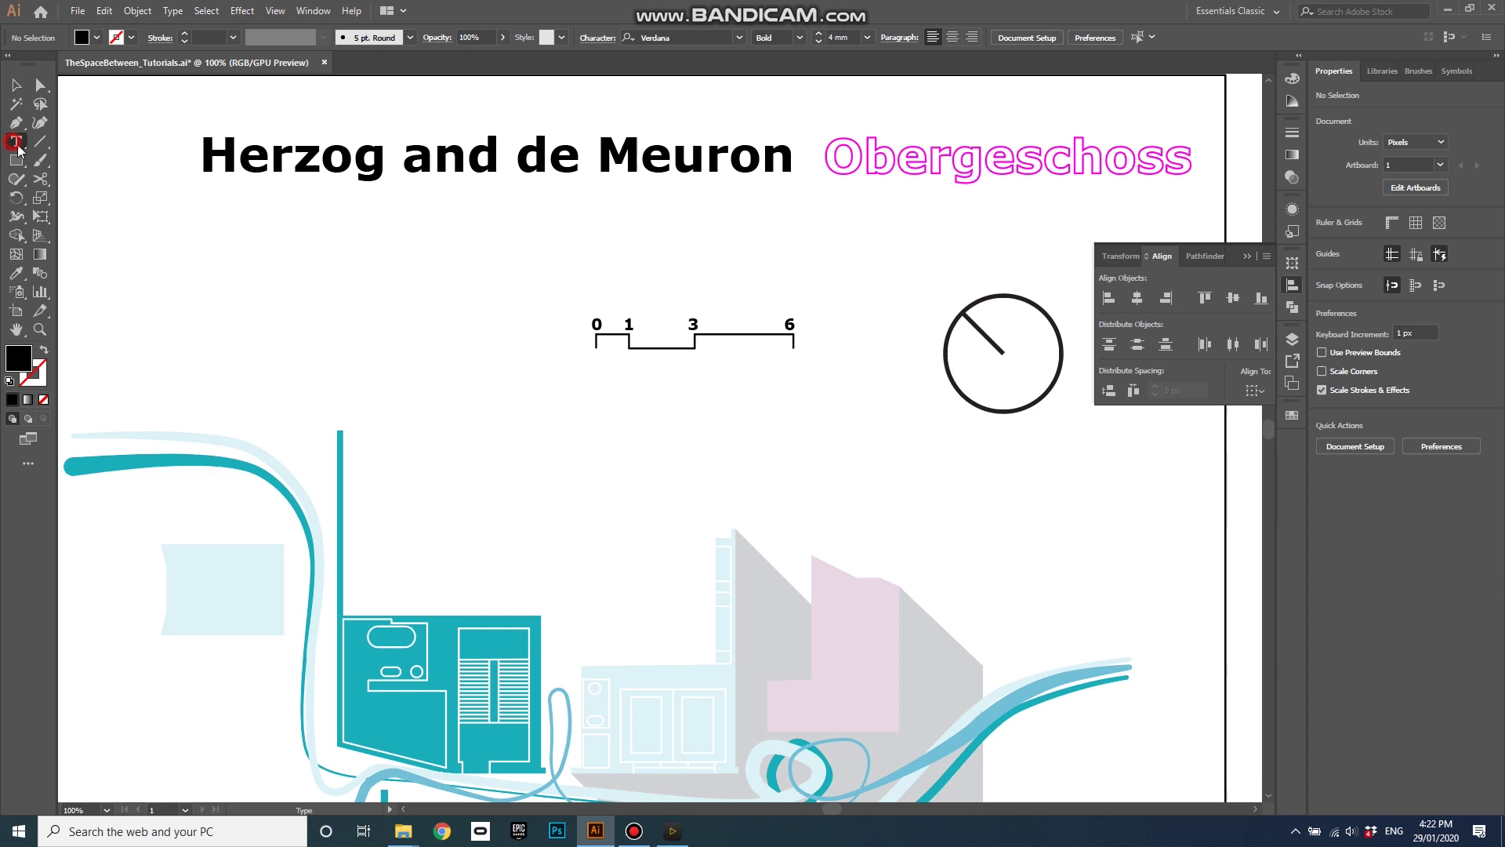
left_click(592, 259)
type("Scale")
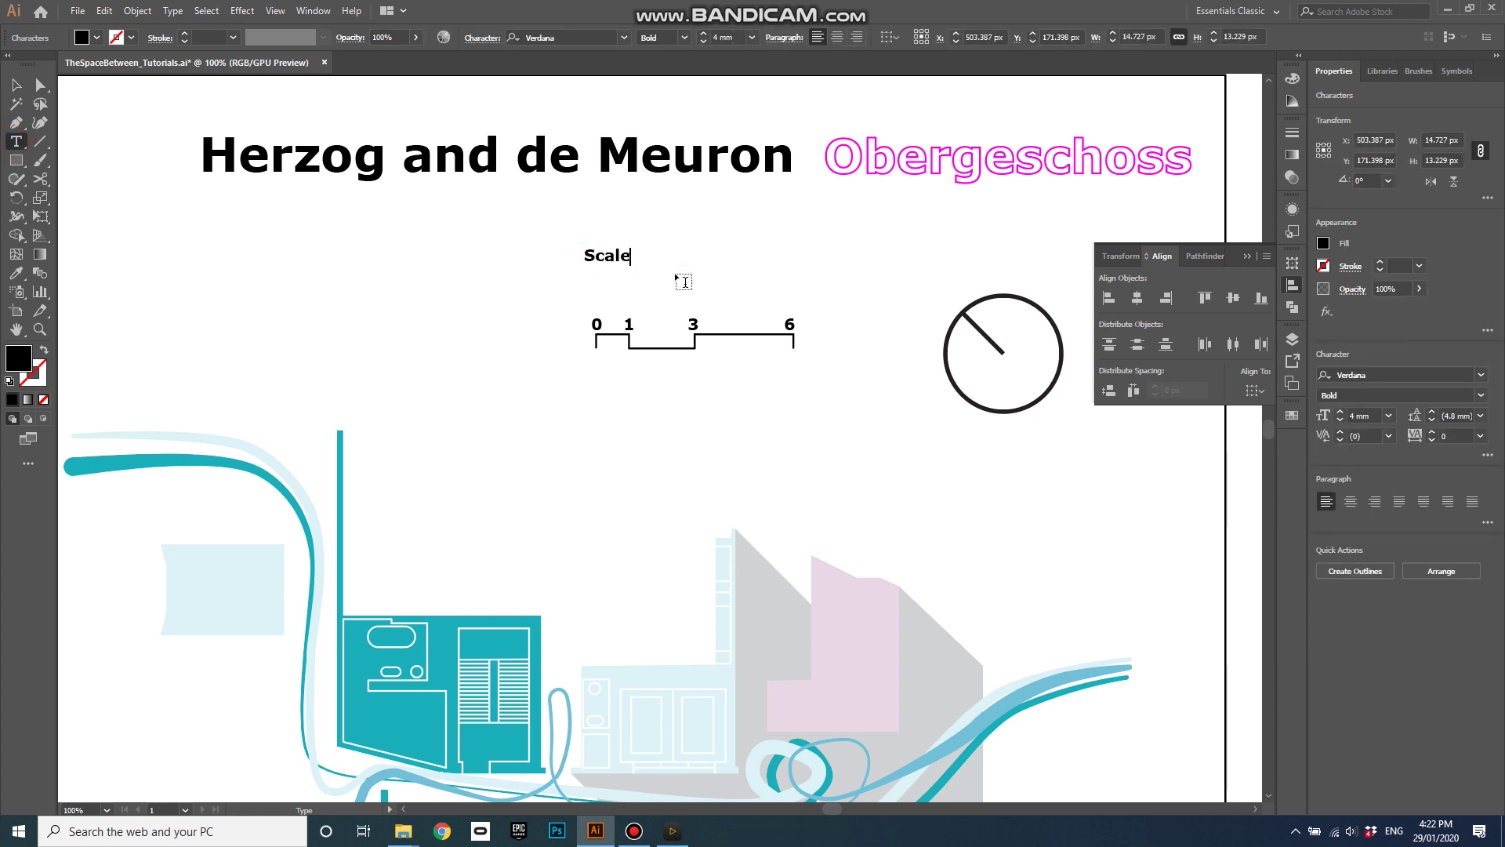
left_click(16, 84)
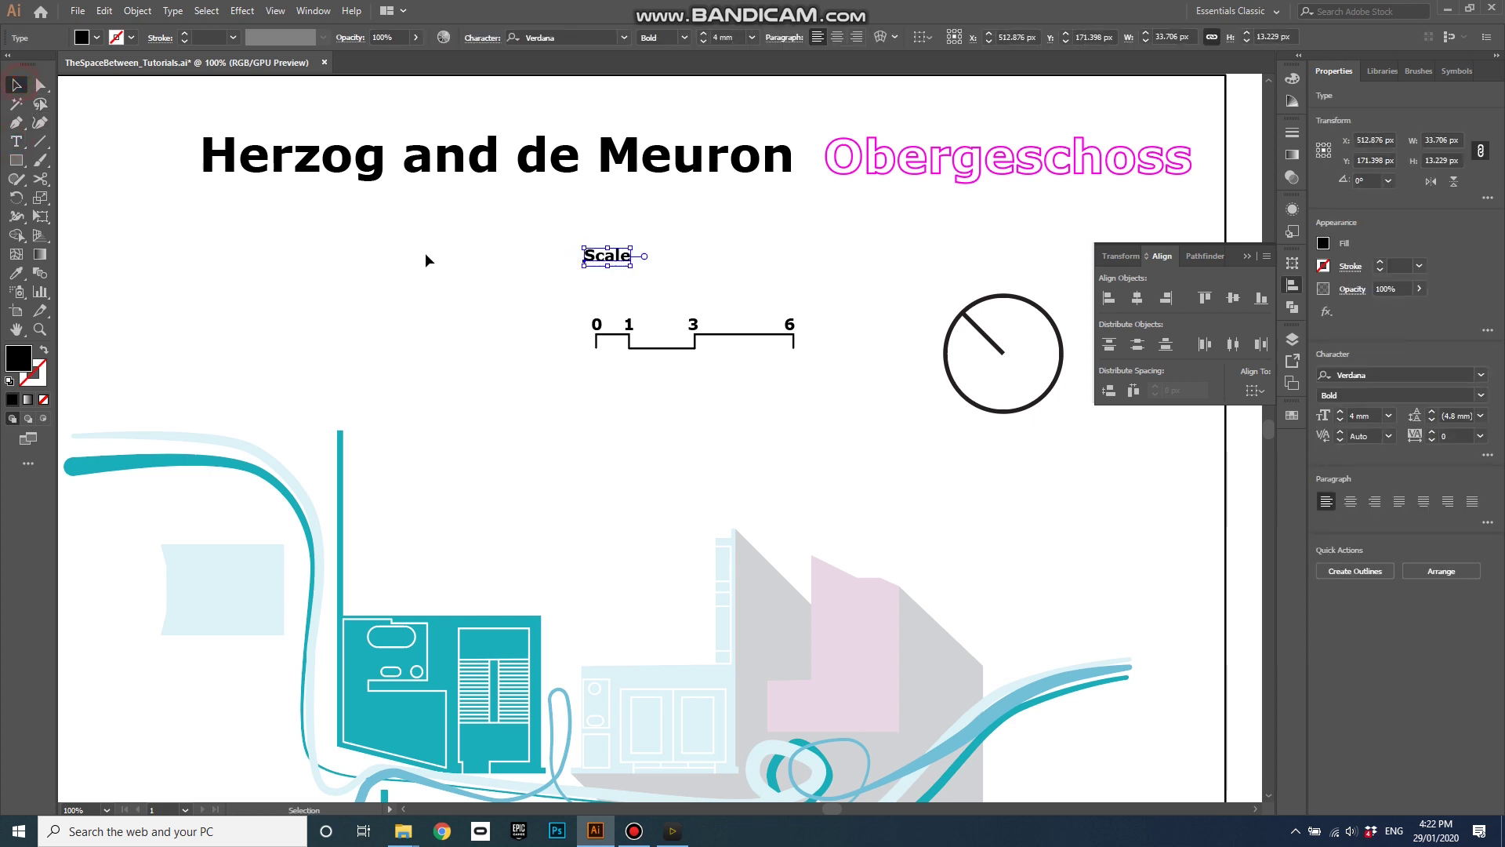
left_click_drag(602, 262, 610, 307)
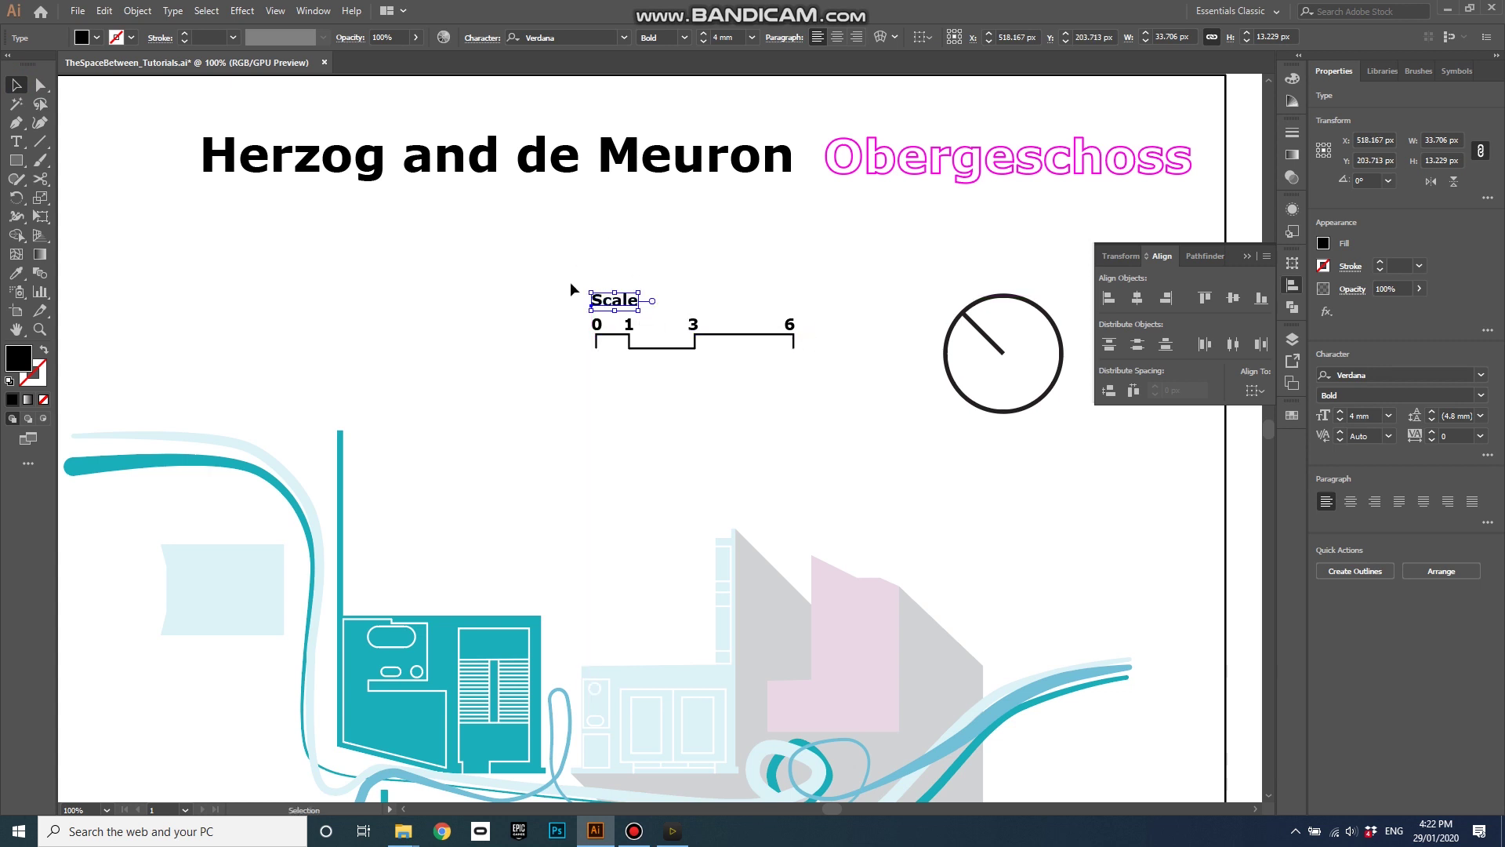
Copy the Scale label to the upper left of the north circle and change the copy's text to "North"
key("ctrl+c")
key("ctrl+v")
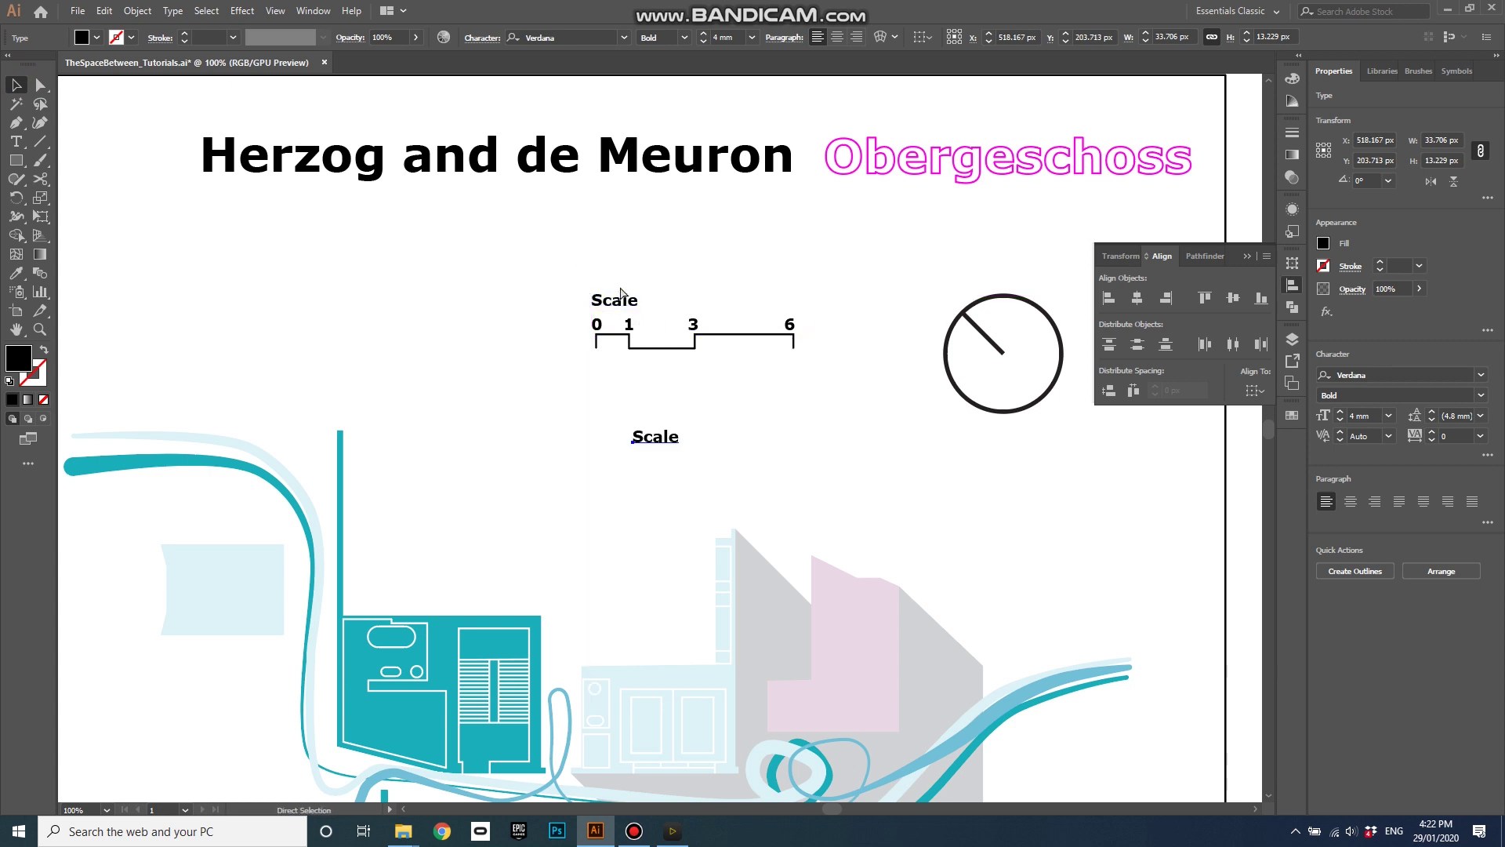
left_click_drag(669, 444, 943, 299)
double_click(937, 292)
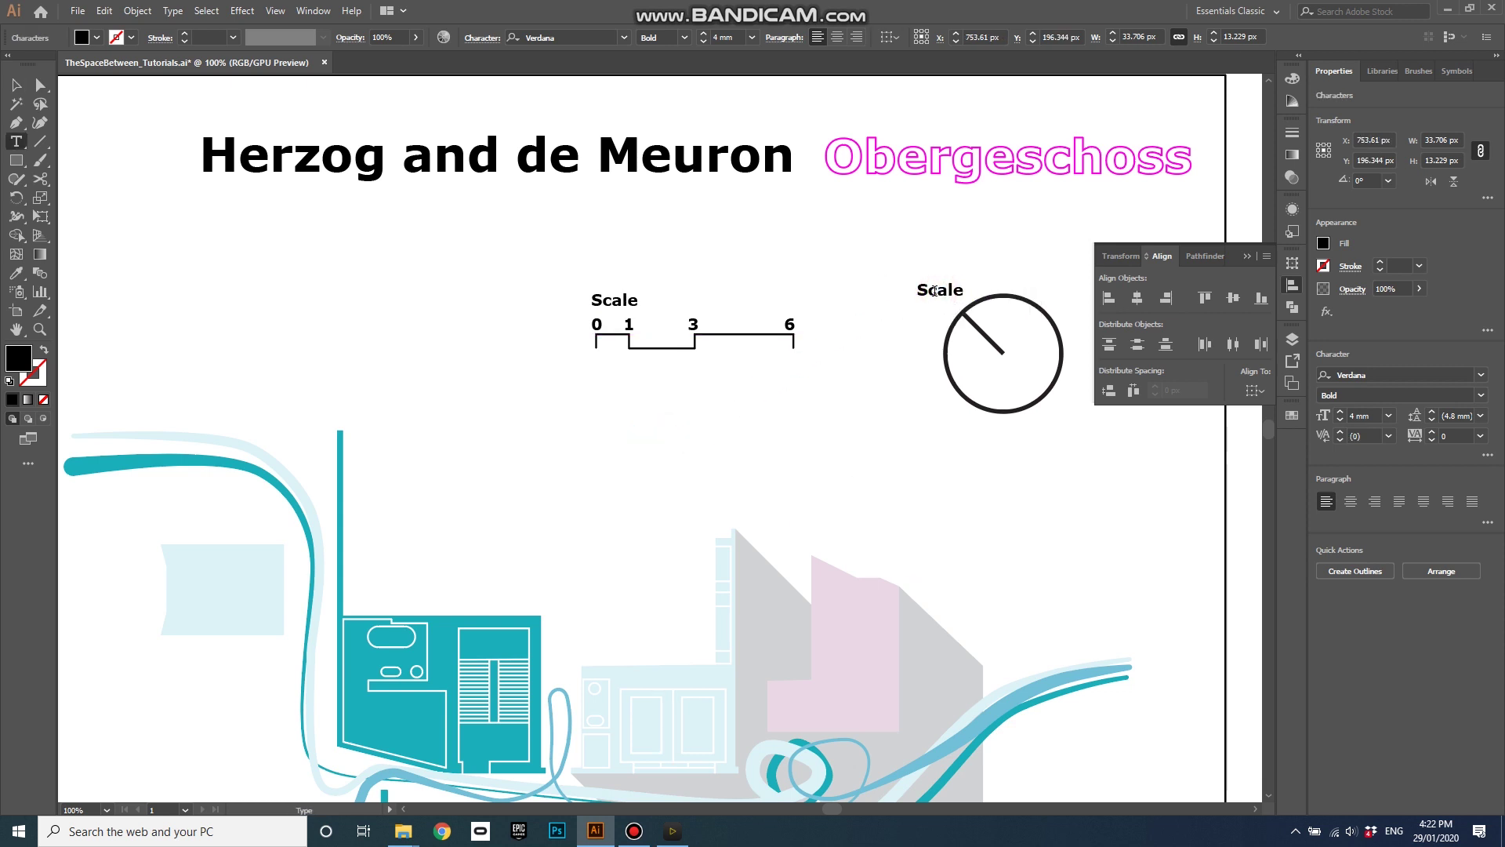
double_click(936, 290)
type("North")
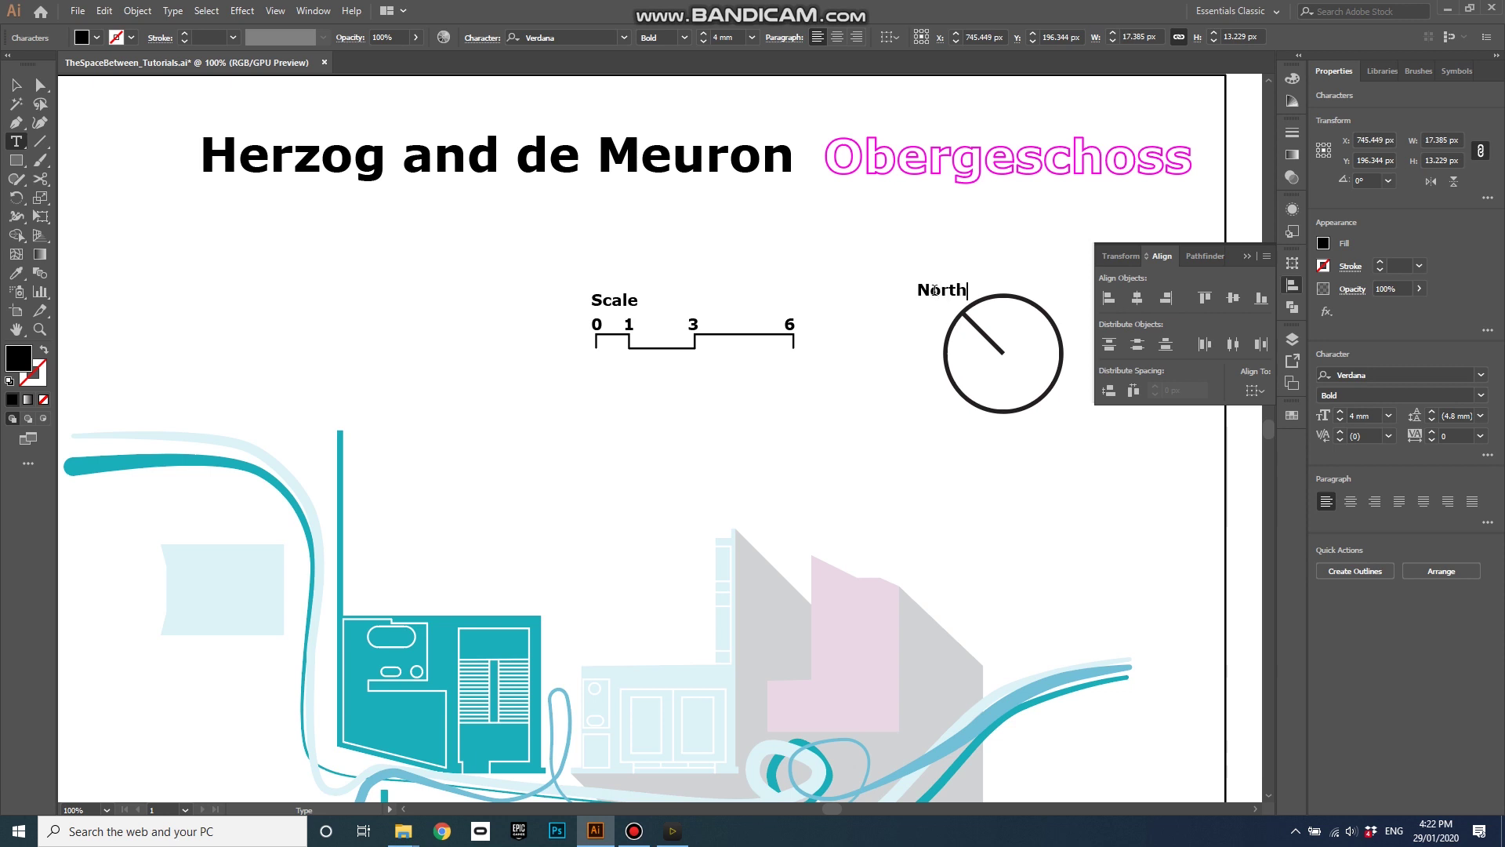
Draw a vertical extension line about 49 px long upward from the top end of the tall teal wall
left_click(16, 84)
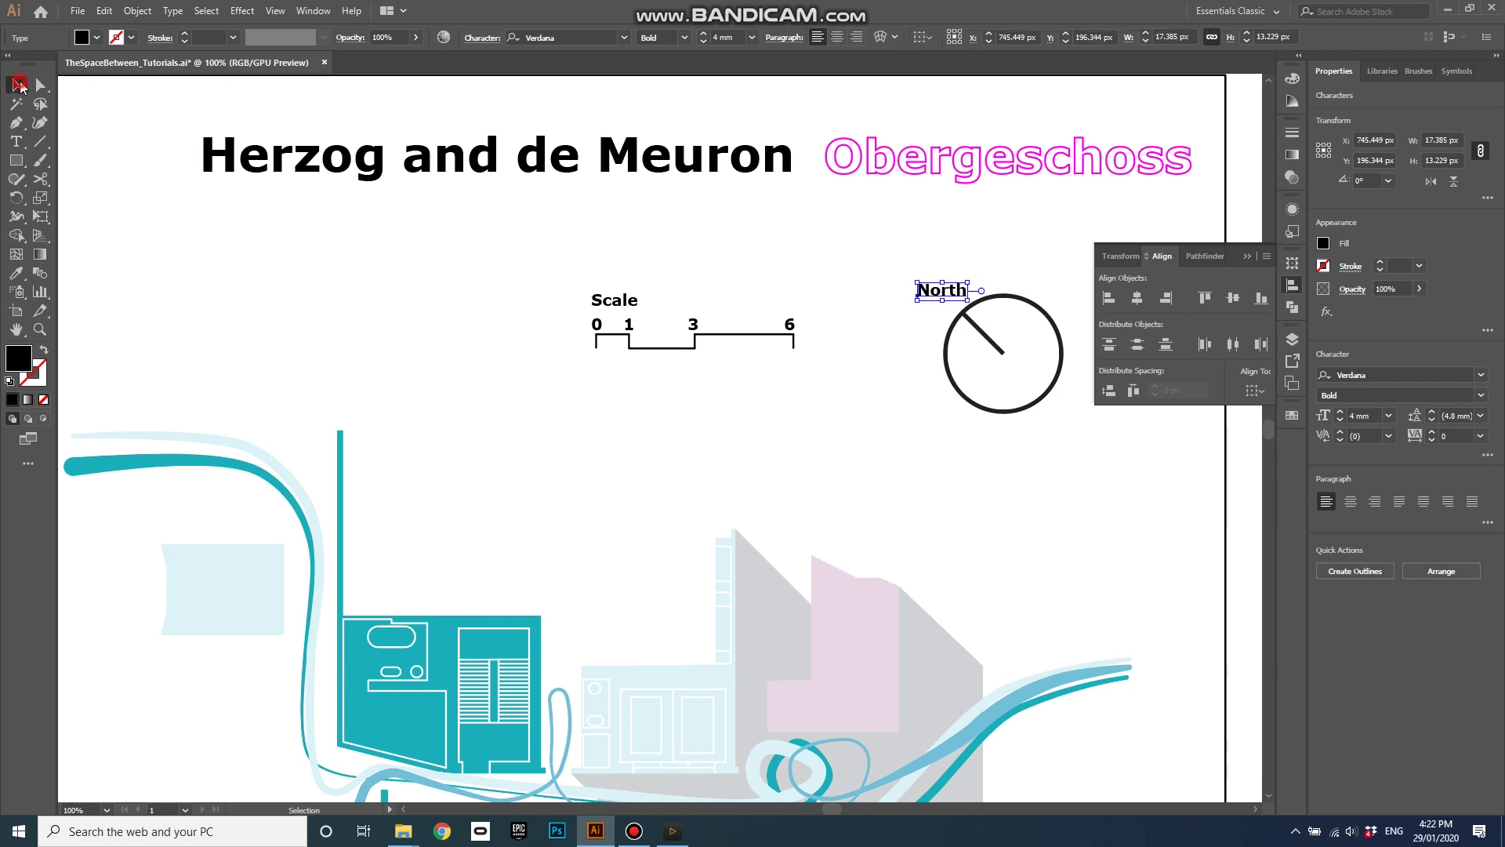
left_click(38, 141)
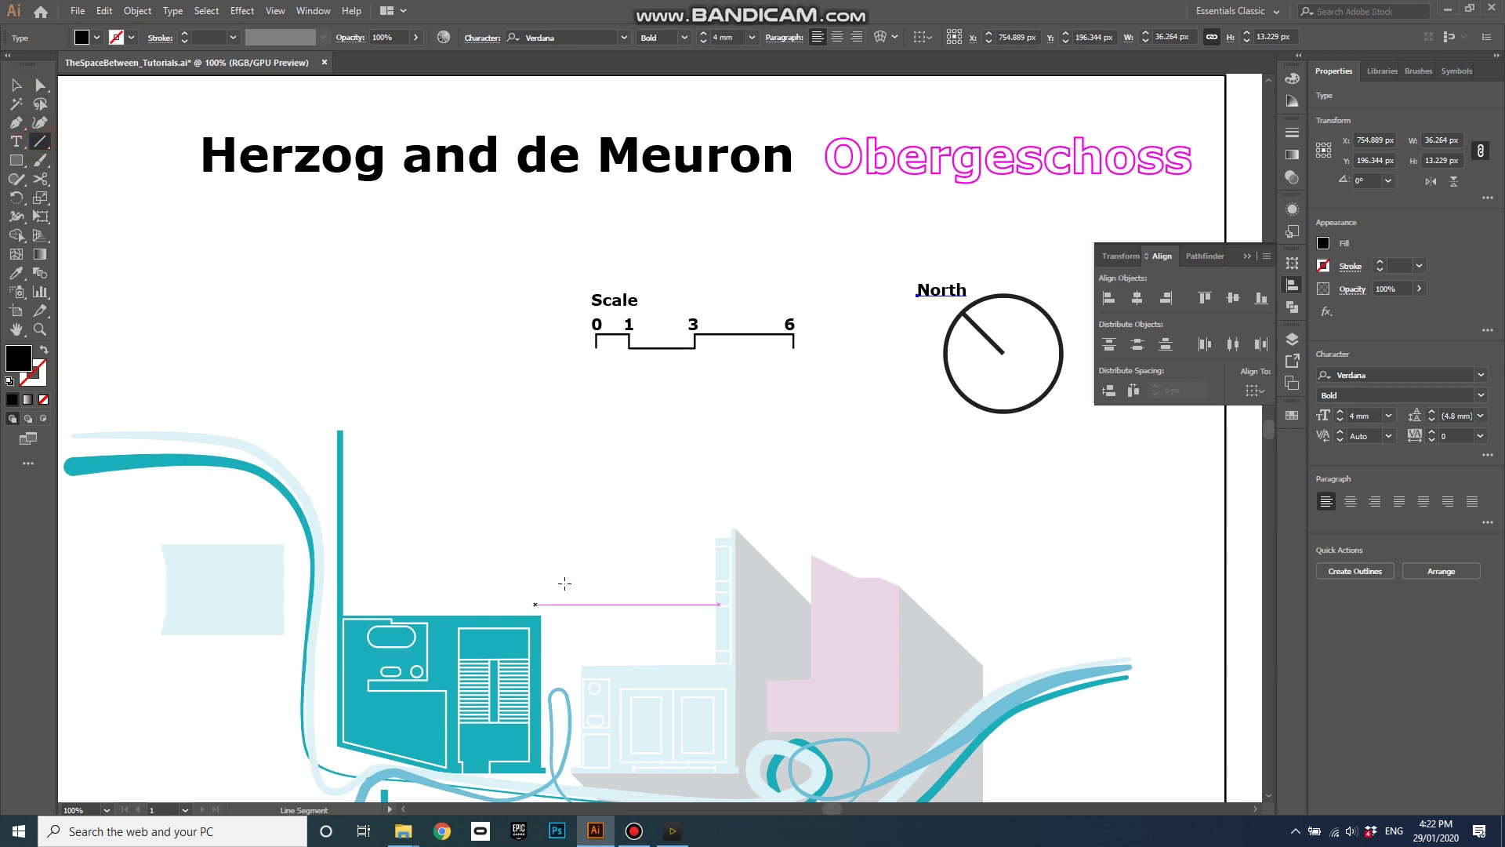
scroll(778, 523, "down", 1)
scroll(540, 599, "up", 1)
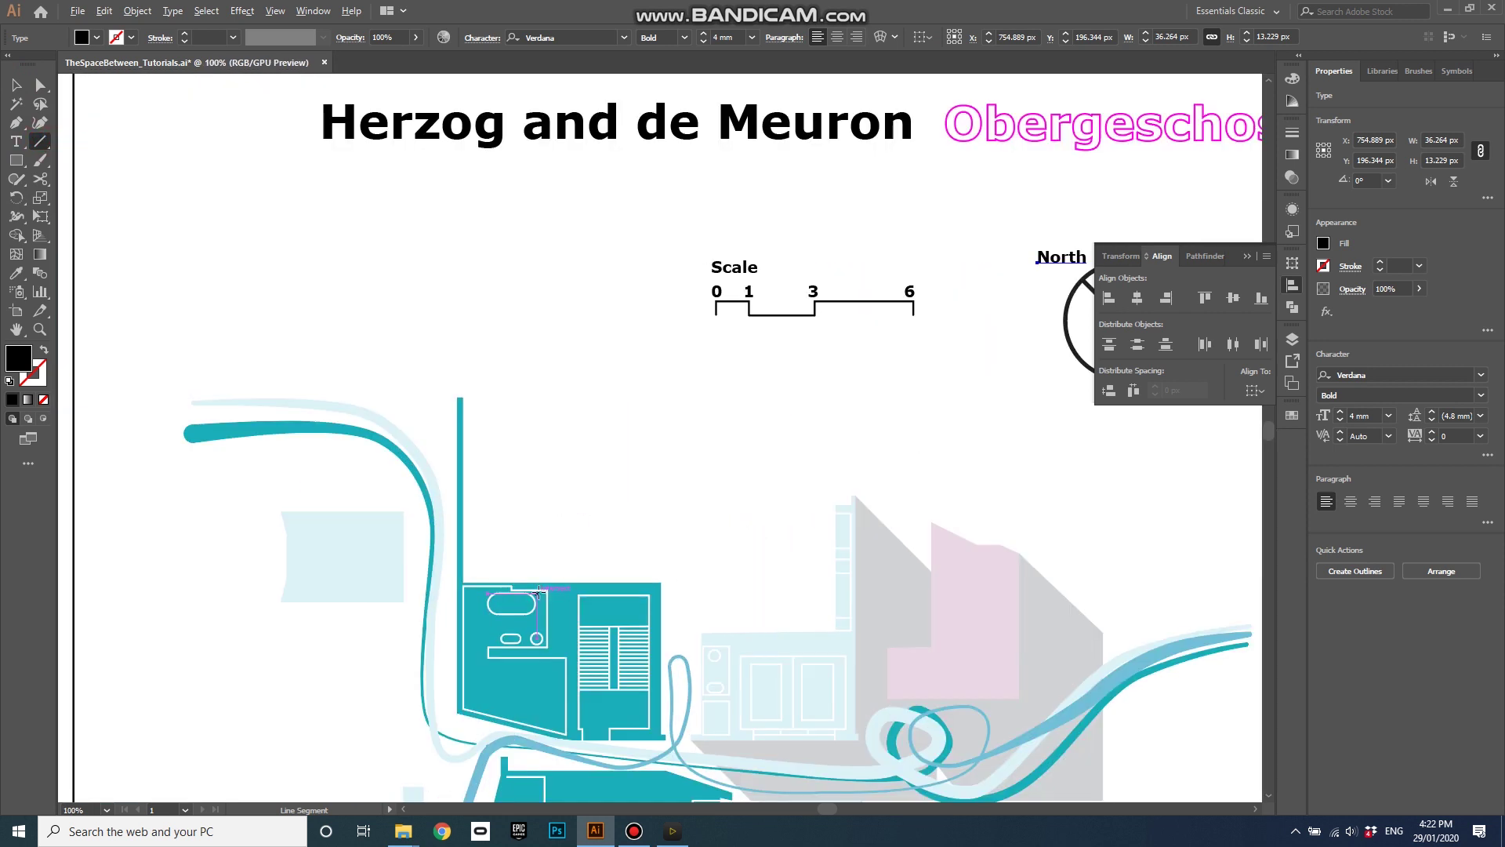
scroll(457, 360, "up", 1)
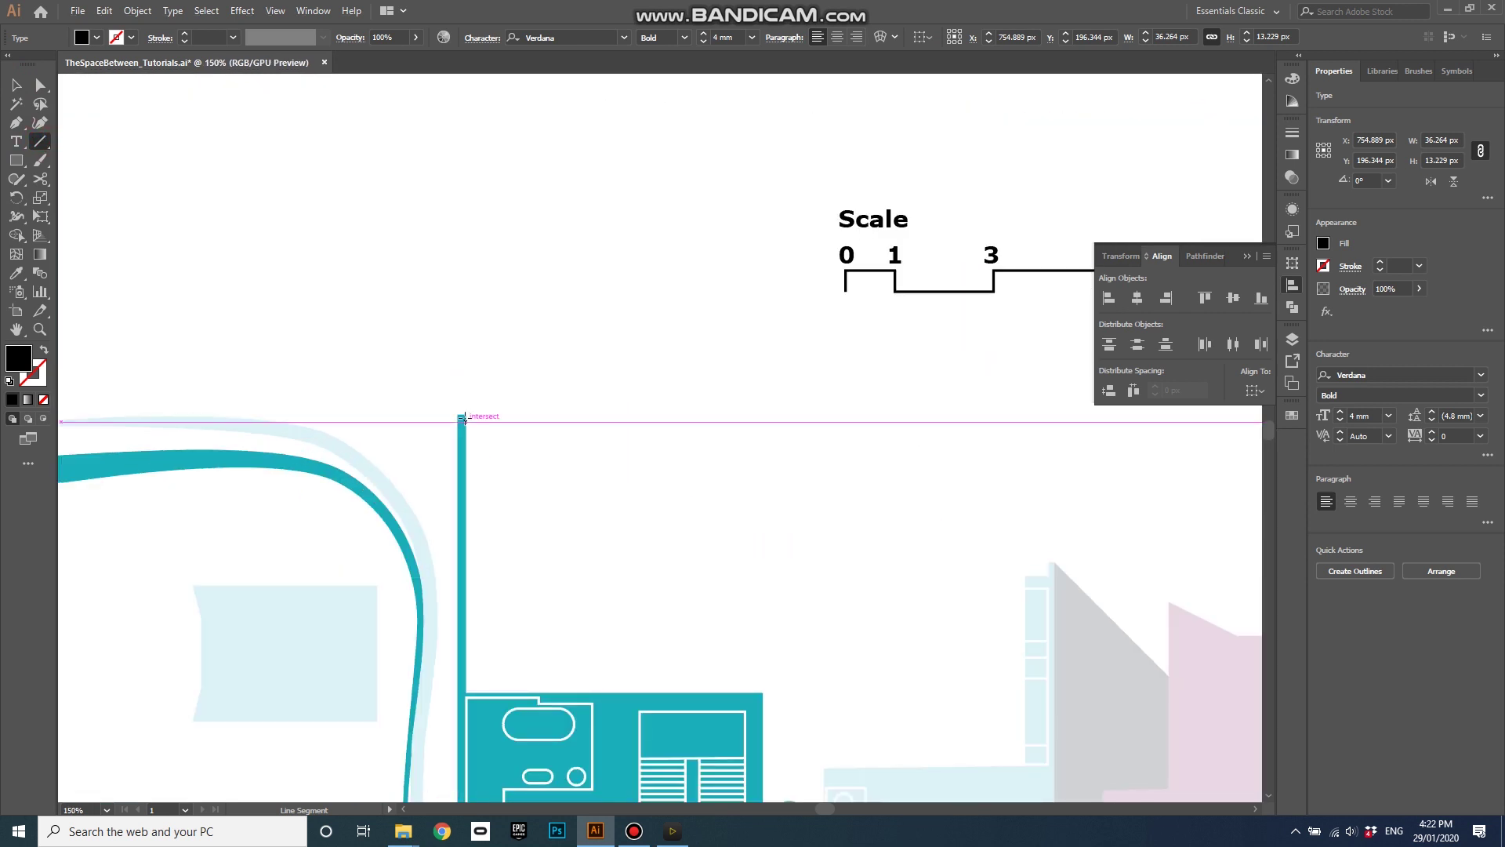
left_click_drag(462, 414, 467, 312)
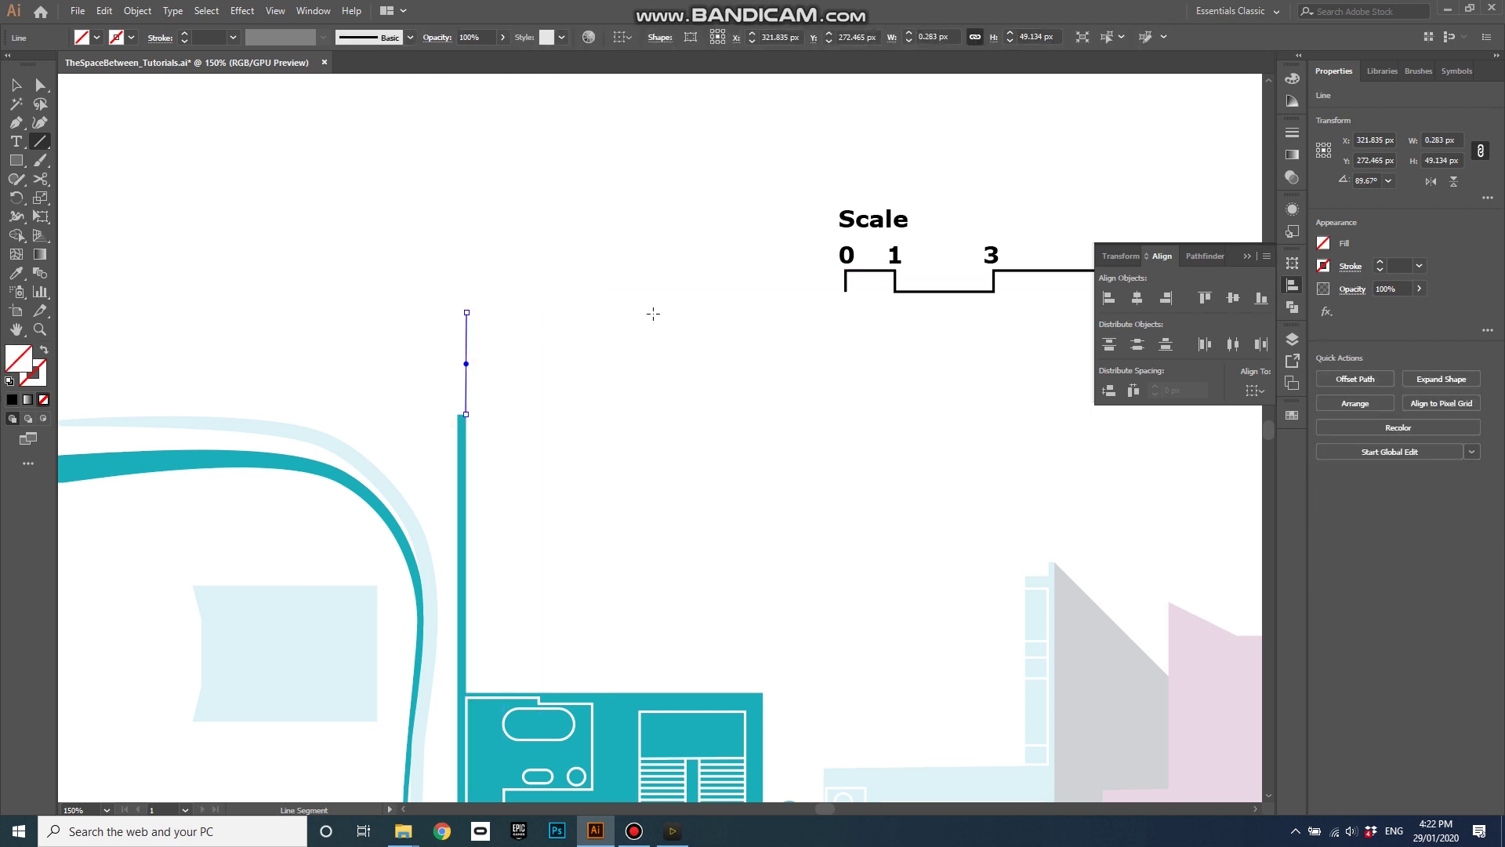
Give the extension line a solid black stroke with a weight of 0.1 mm
left_click(43, 369)
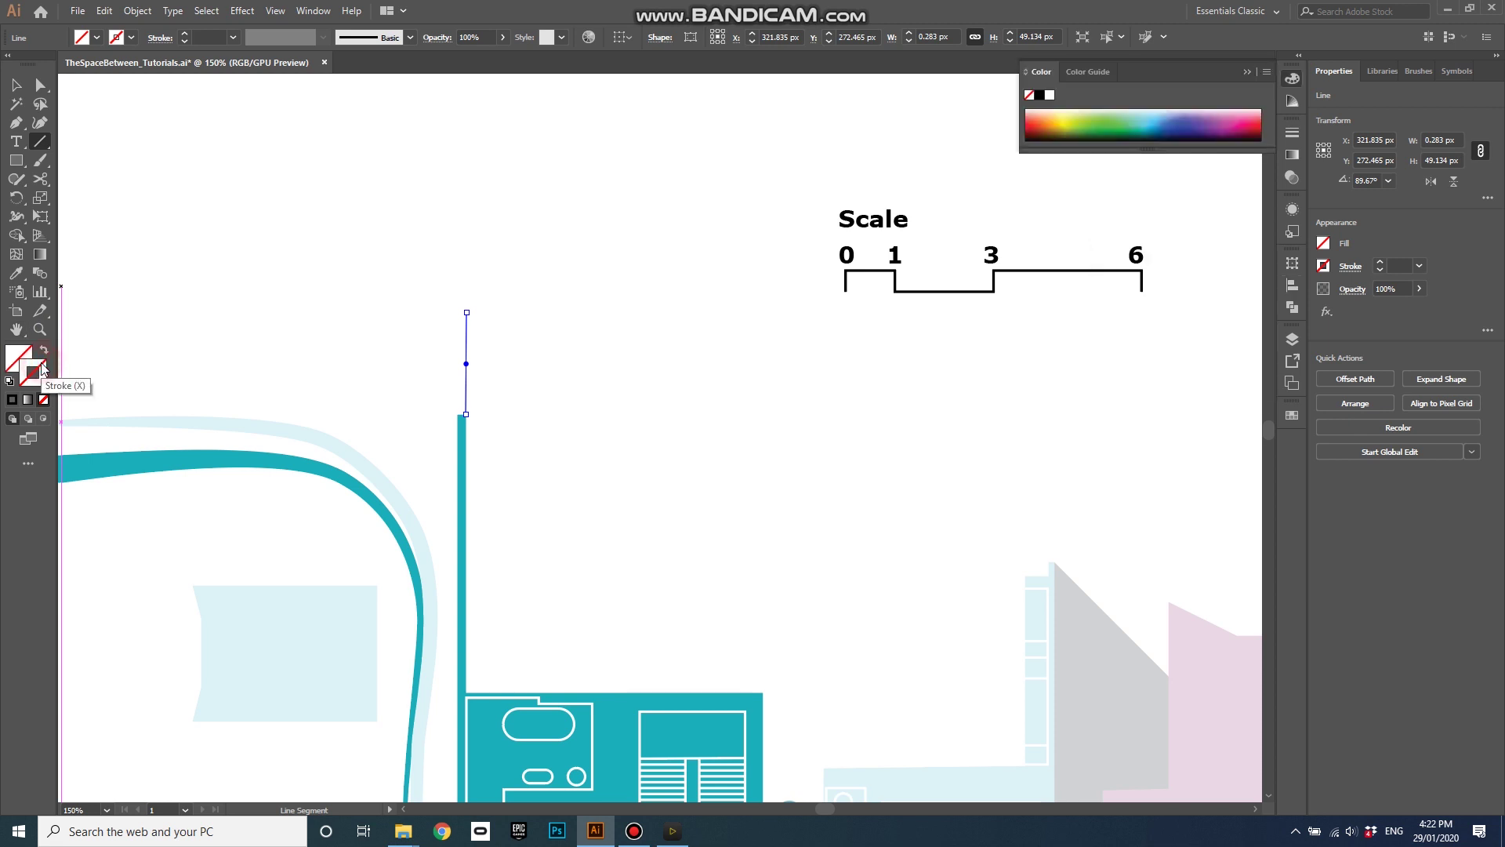
left_click(13, 400)
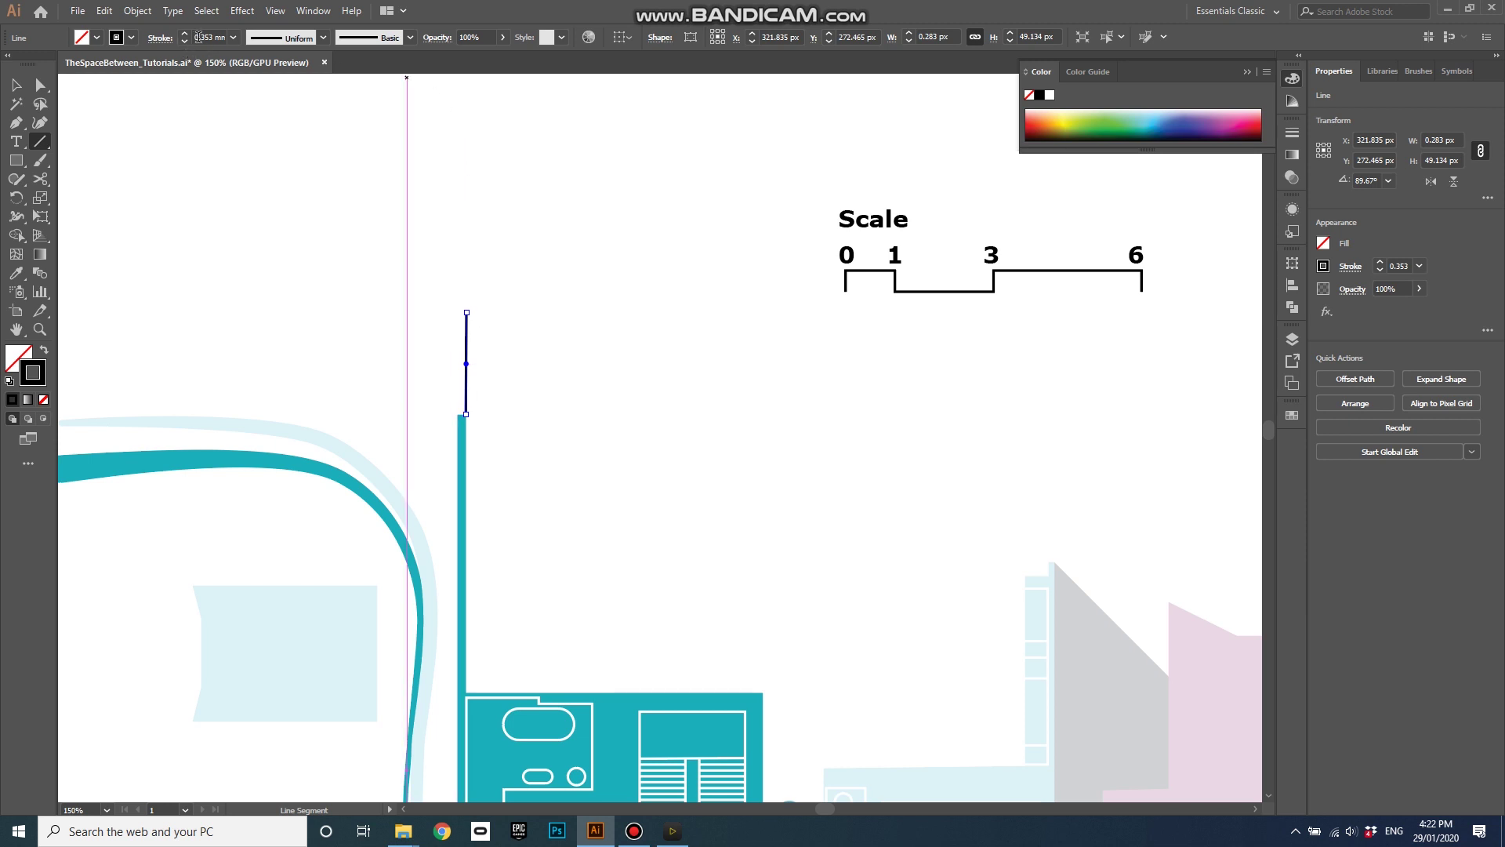
left_click(233, 38)
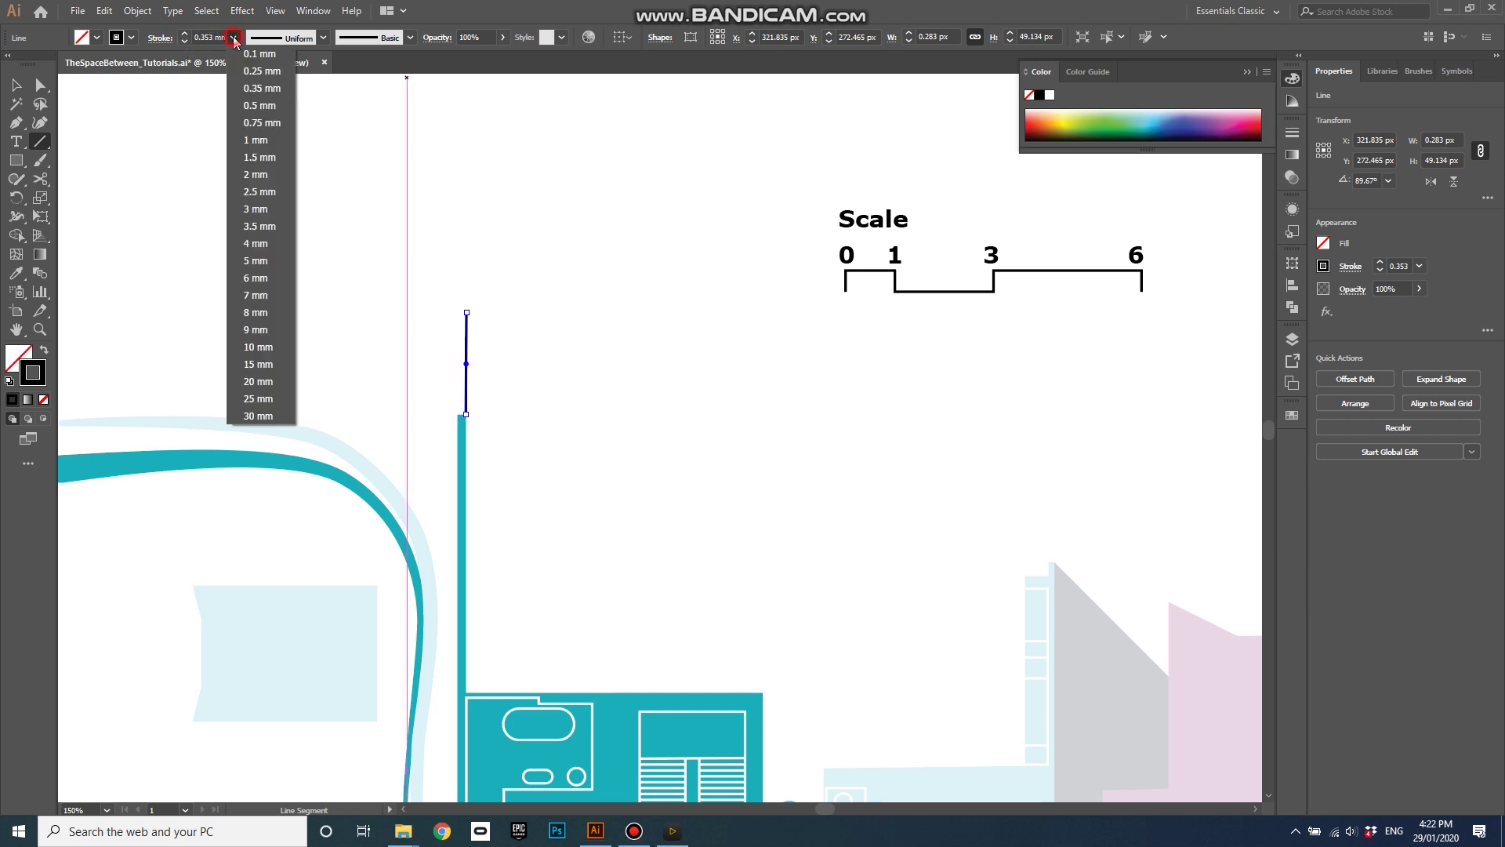
left_click(255, 53)
key("v")
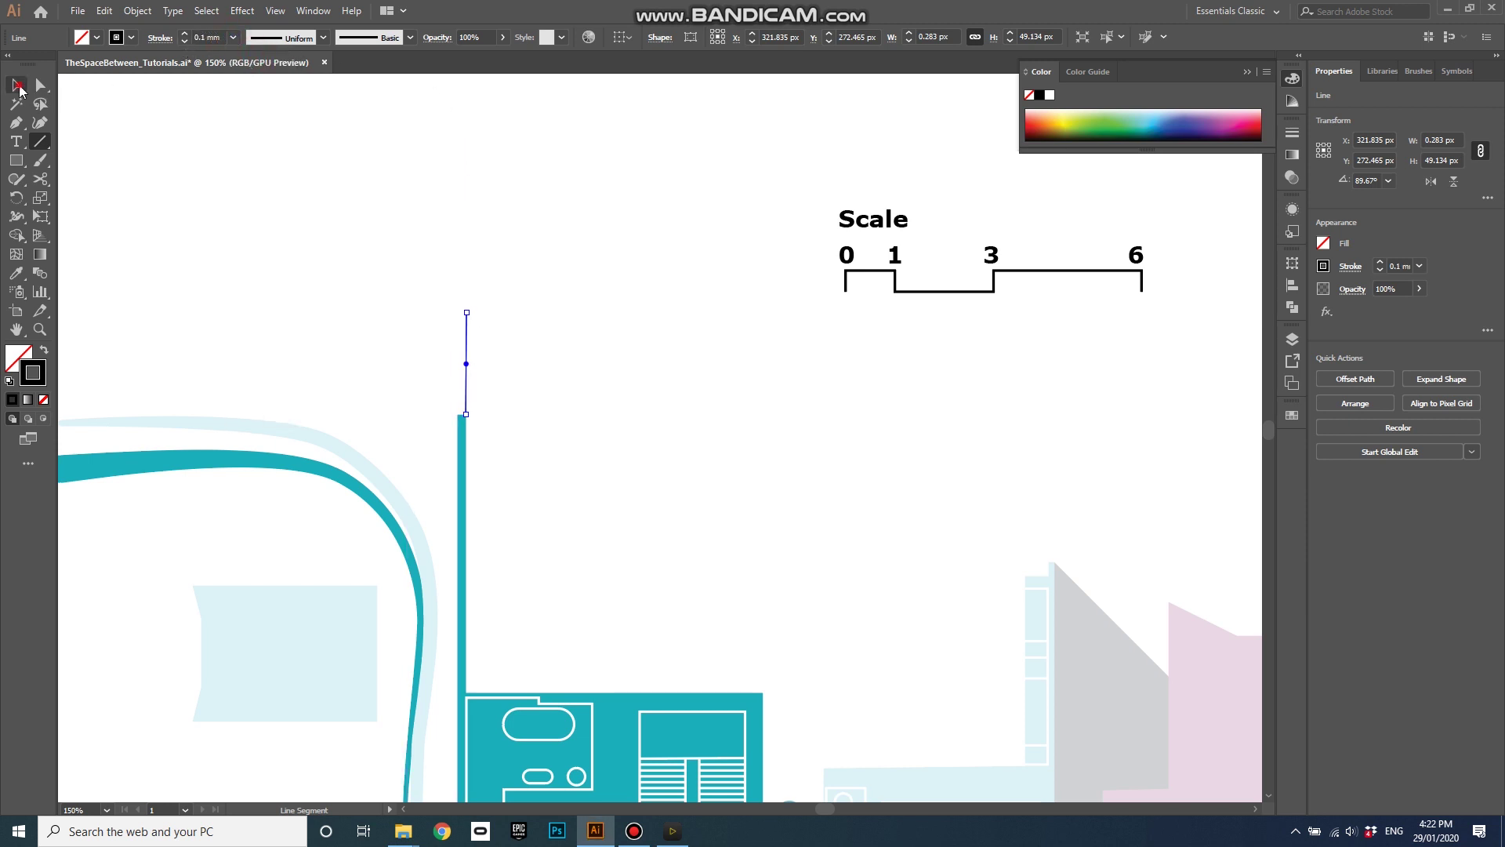
Draw a 185 px vertical line up from the teal building's upper right corner and a horizontal dimension line joining both extension lines
left_click(40, 141)
left_click_drag(762, 693, 763, 309)
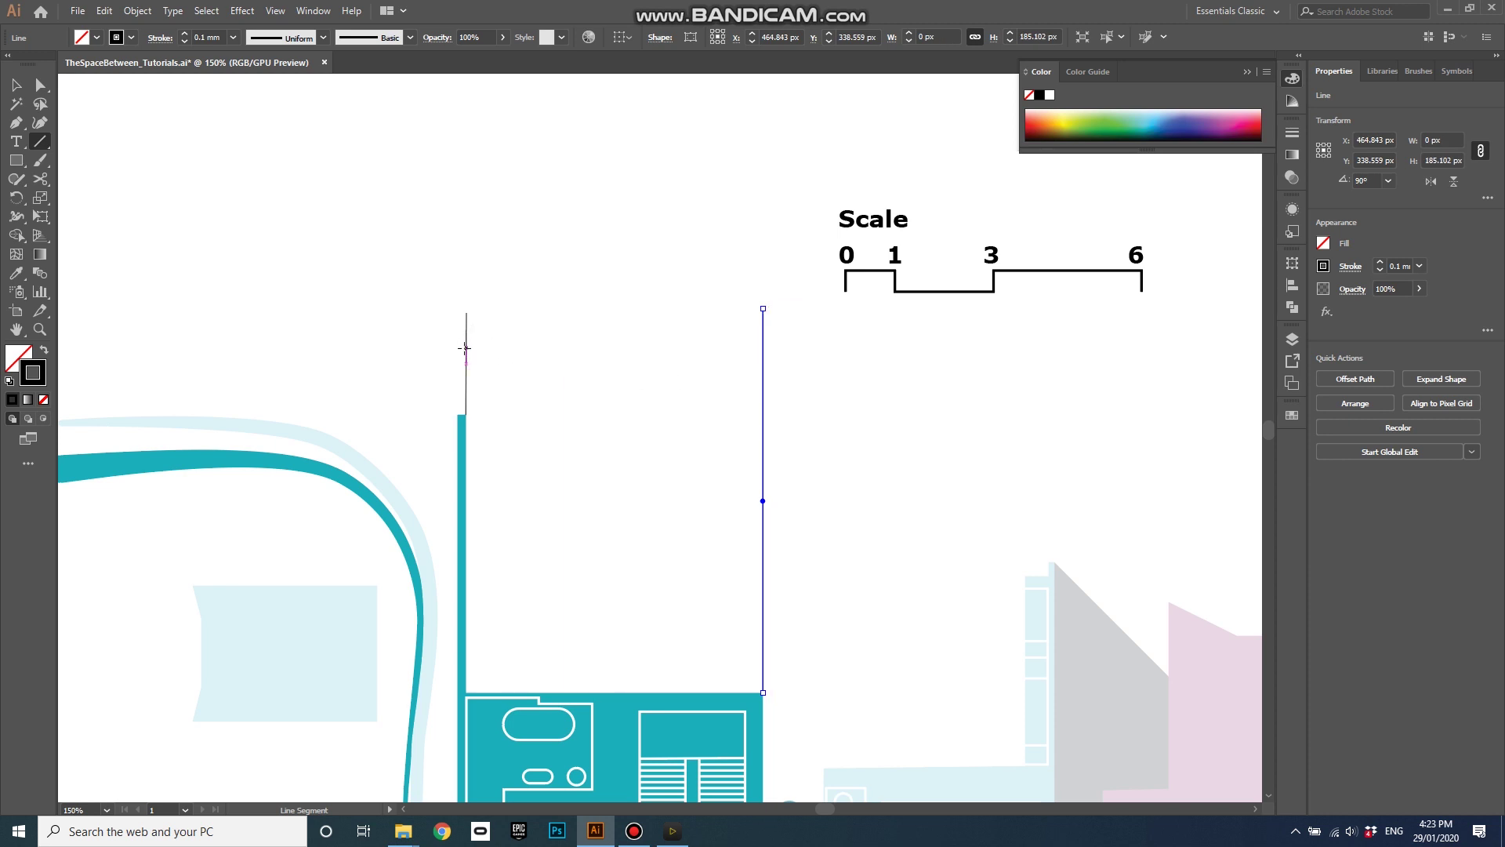
left_click_drag(467, 347, 739, 345)
left_click_drag(757, 346, 763, 346)
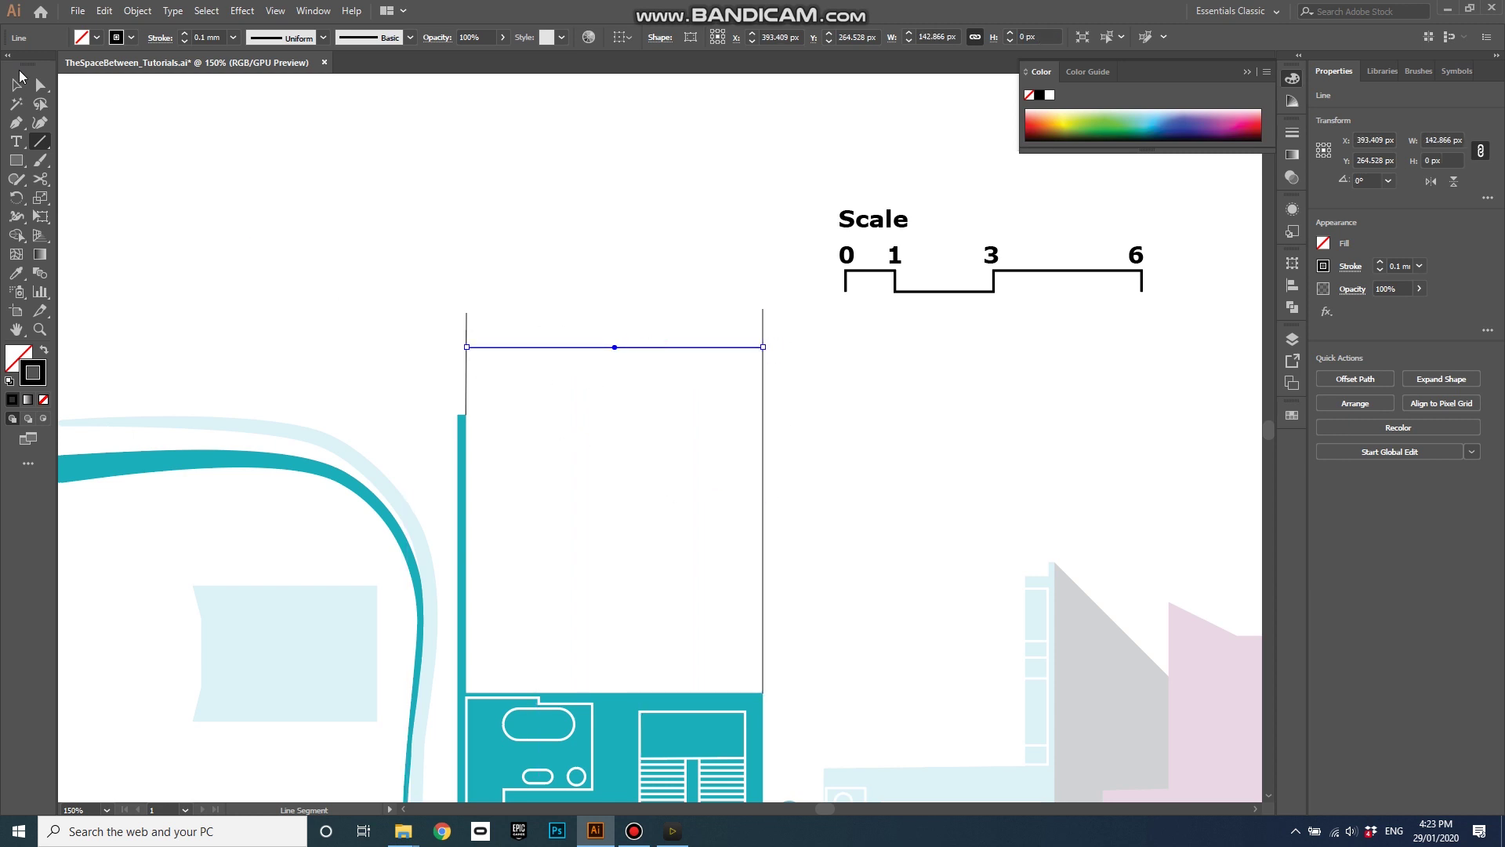
Apply the Arrow 9 arrowhead to both ends of the horizontal dimension line
left_click(16, 84)
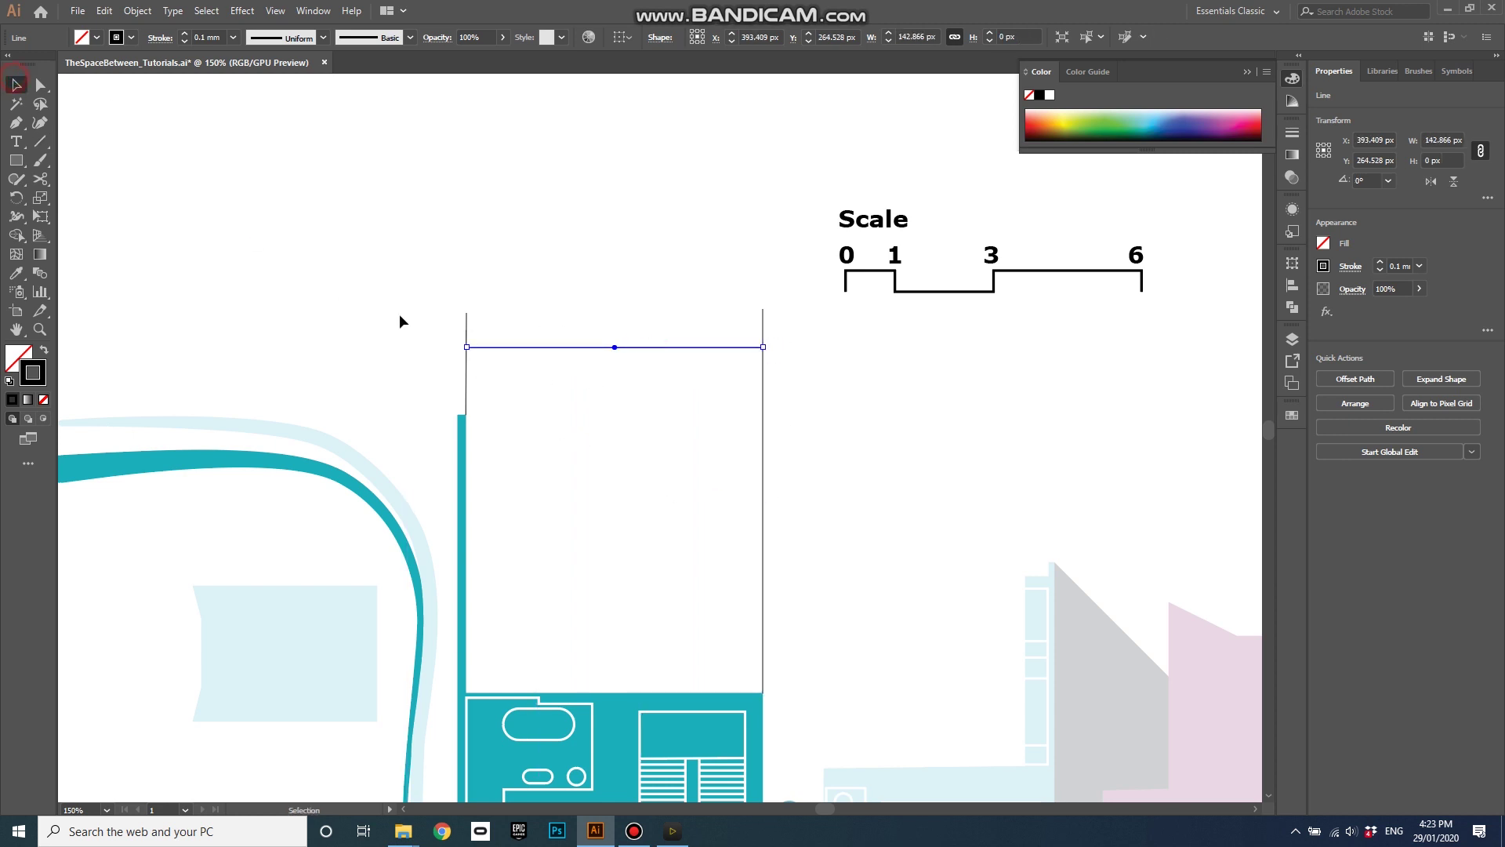
left_click(1352, 266)
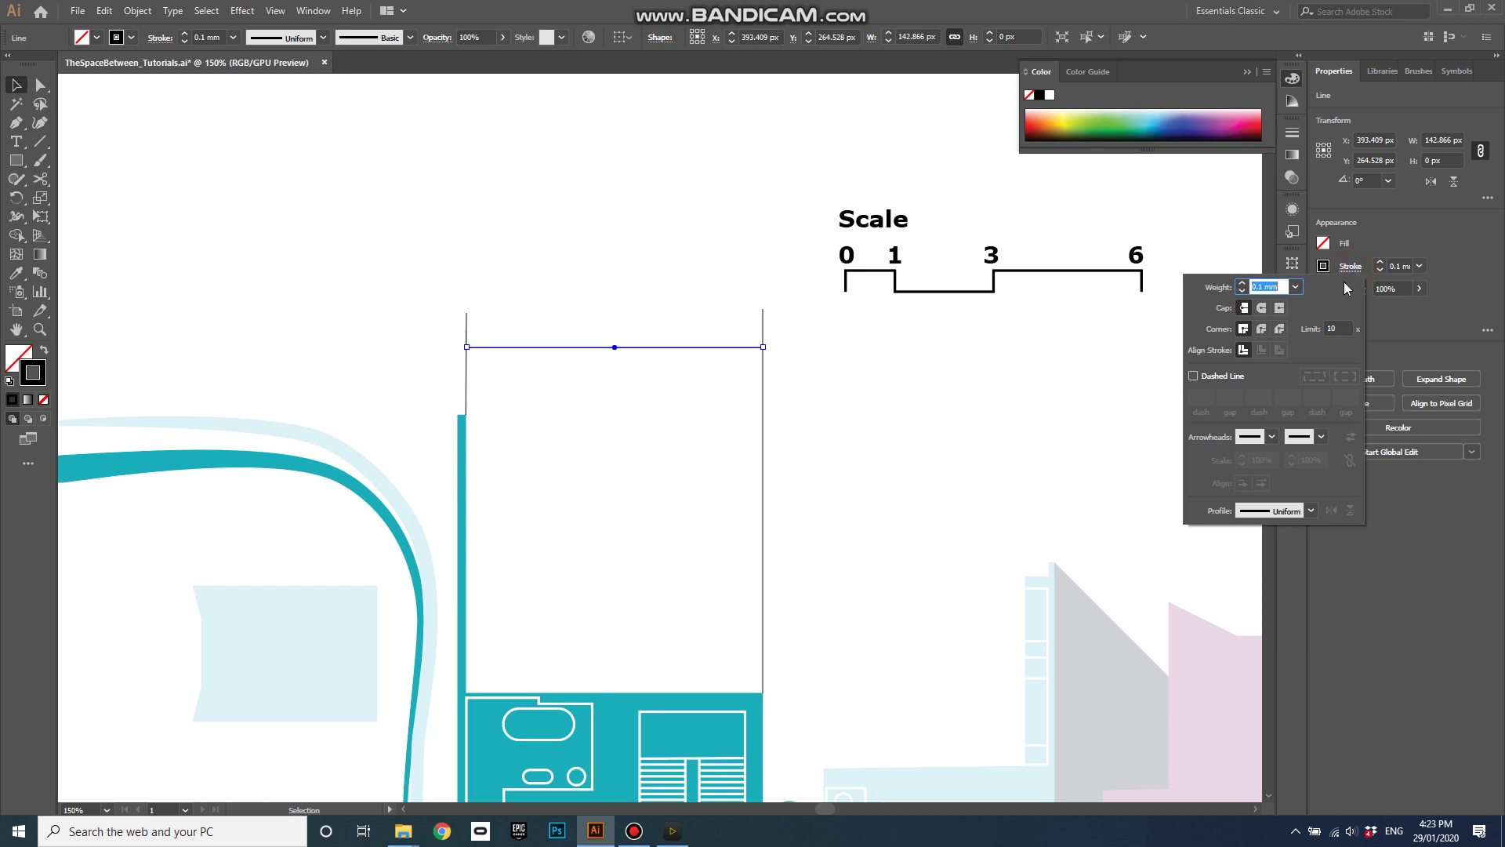
left_click(1270, 436)
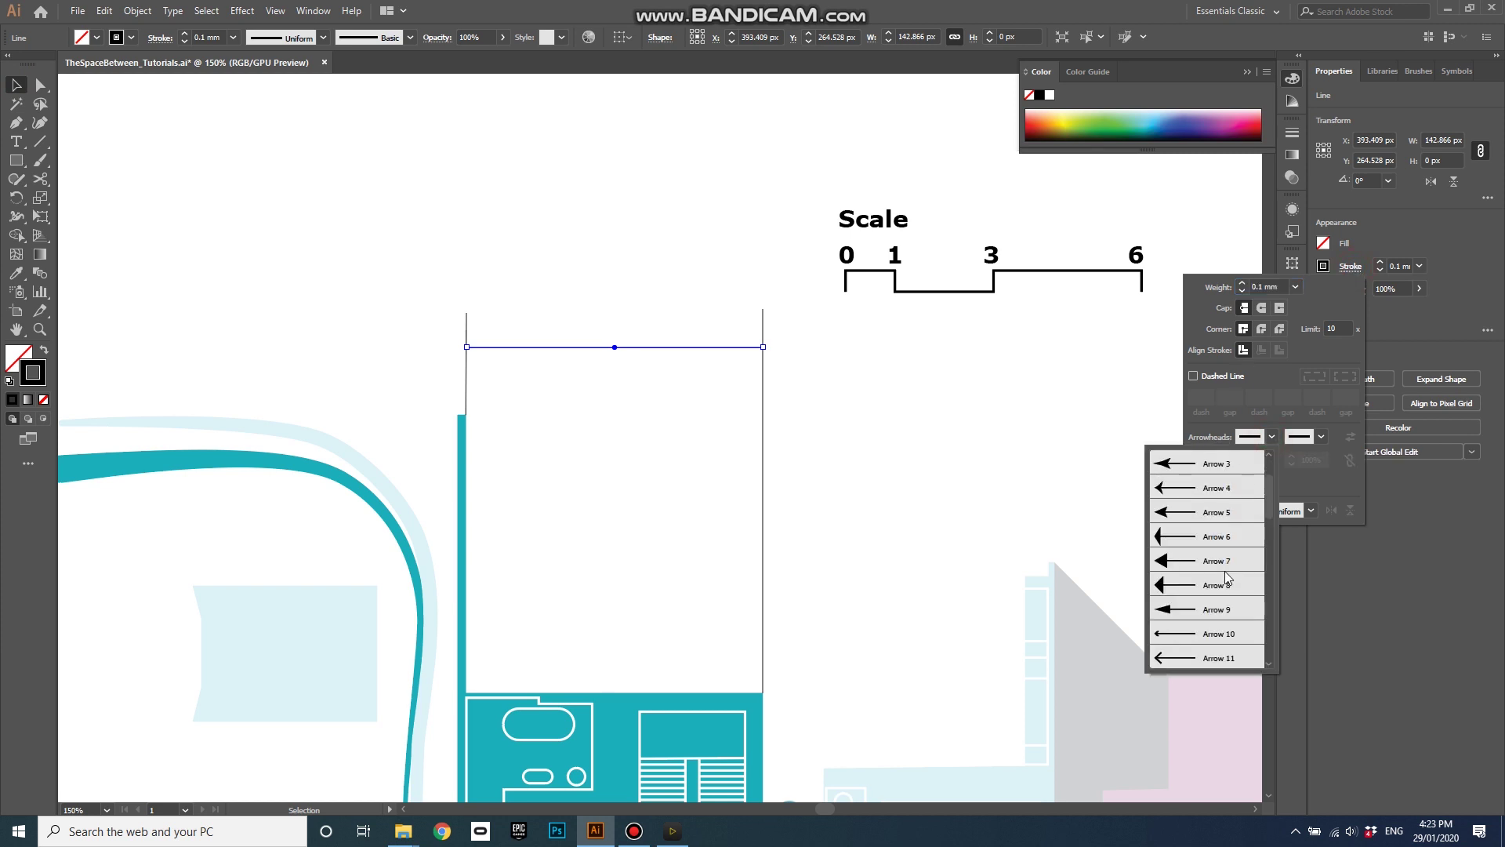
left_click(1172, 605)
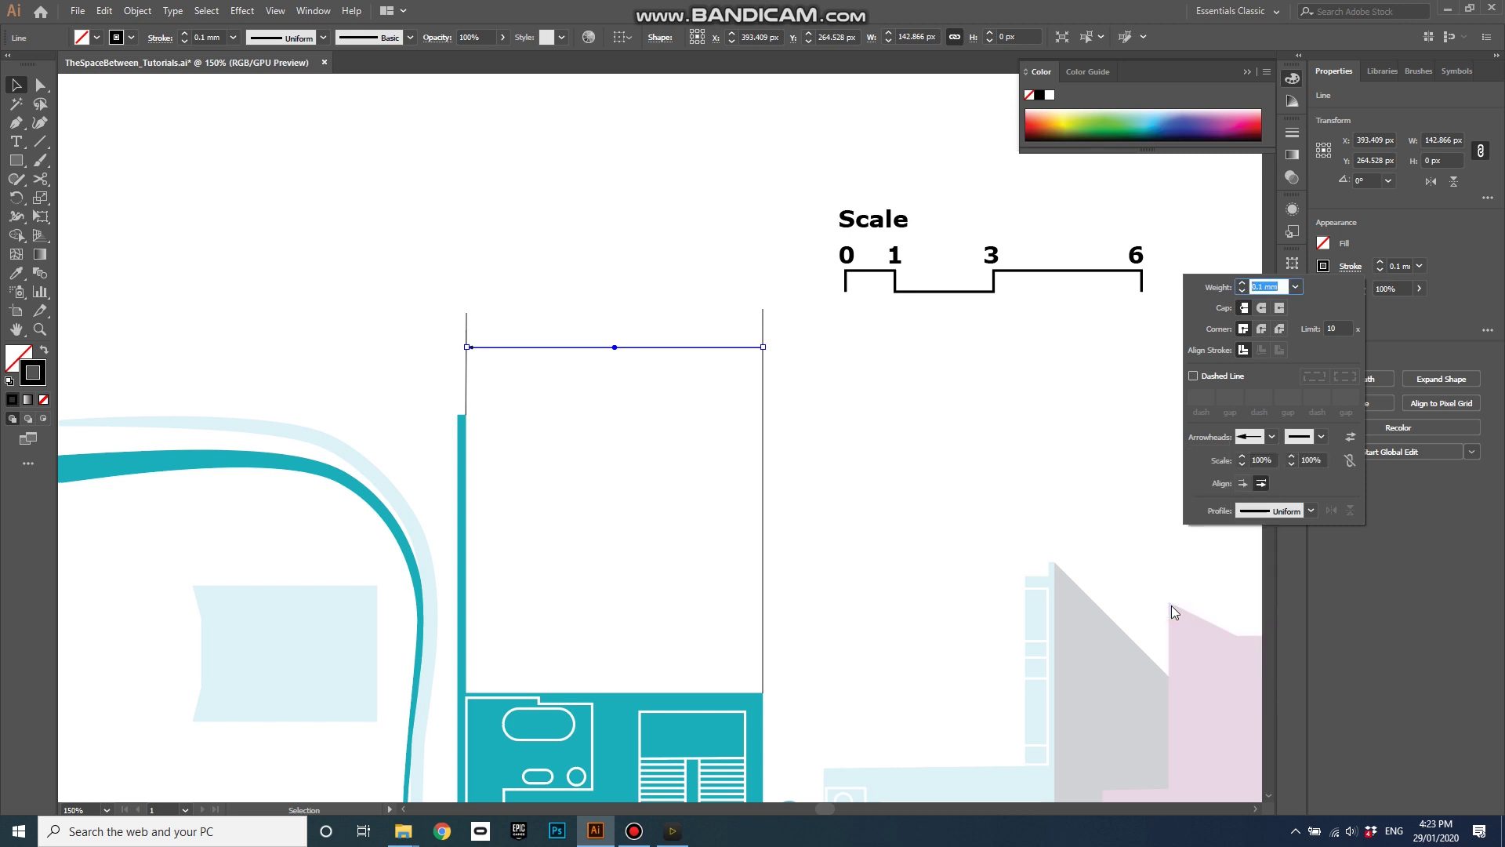
left_click(1320, 437)
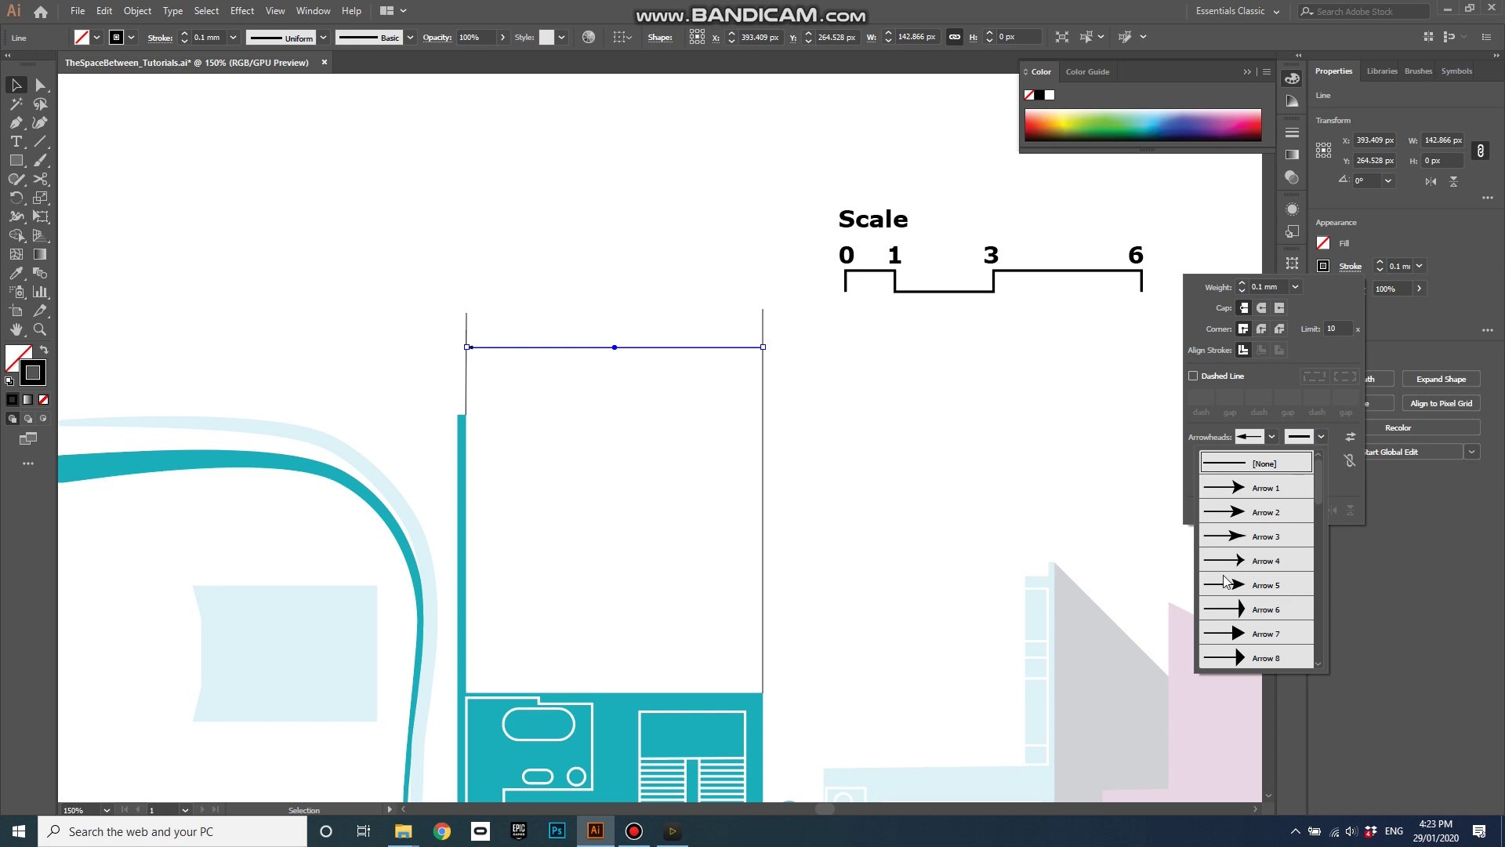
scroll(1243, 620, "down", 1)
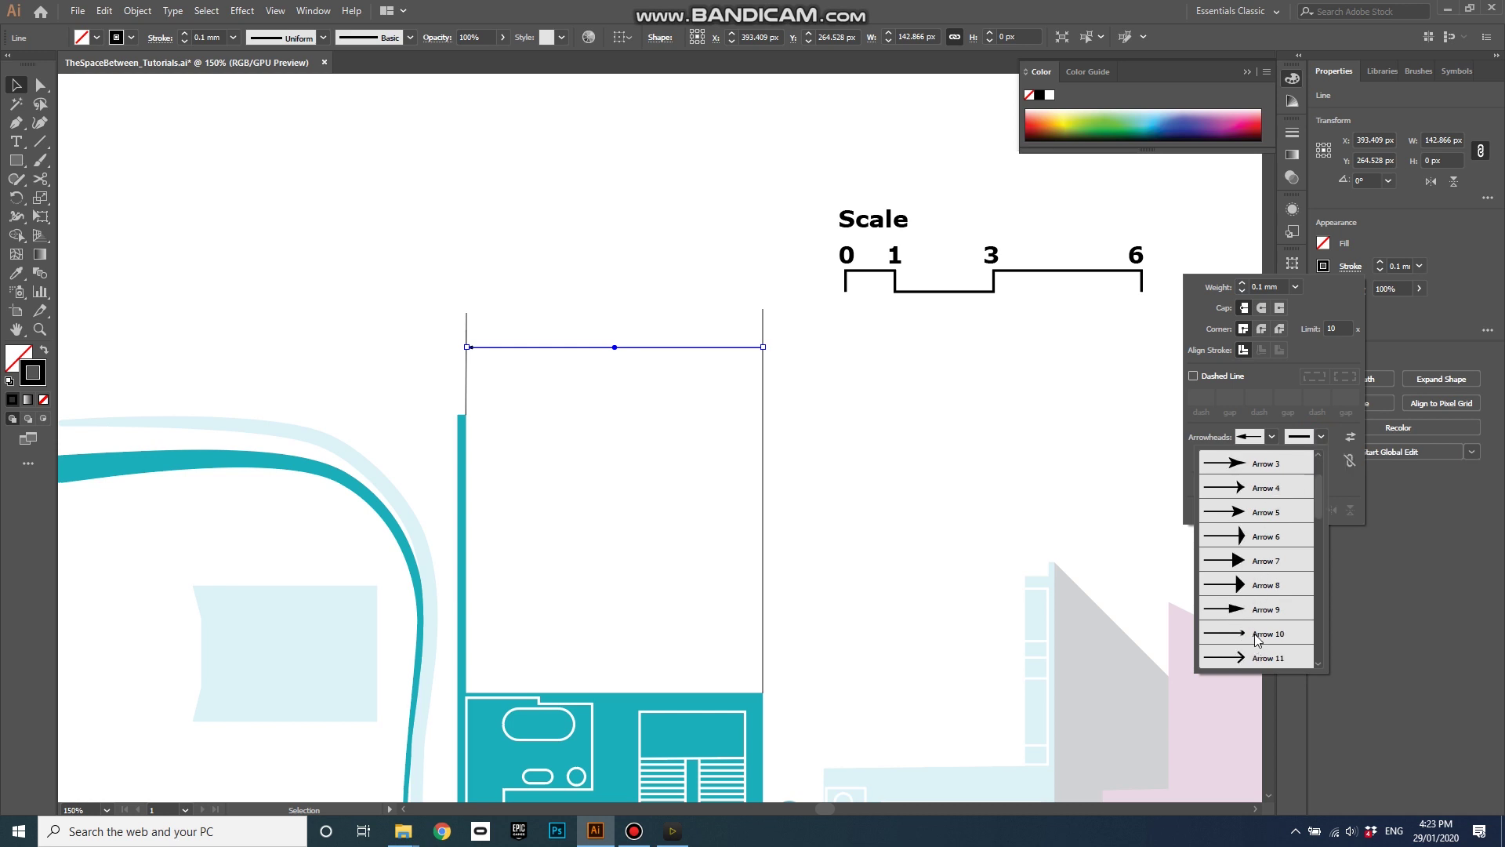
left_click(1243, 608)
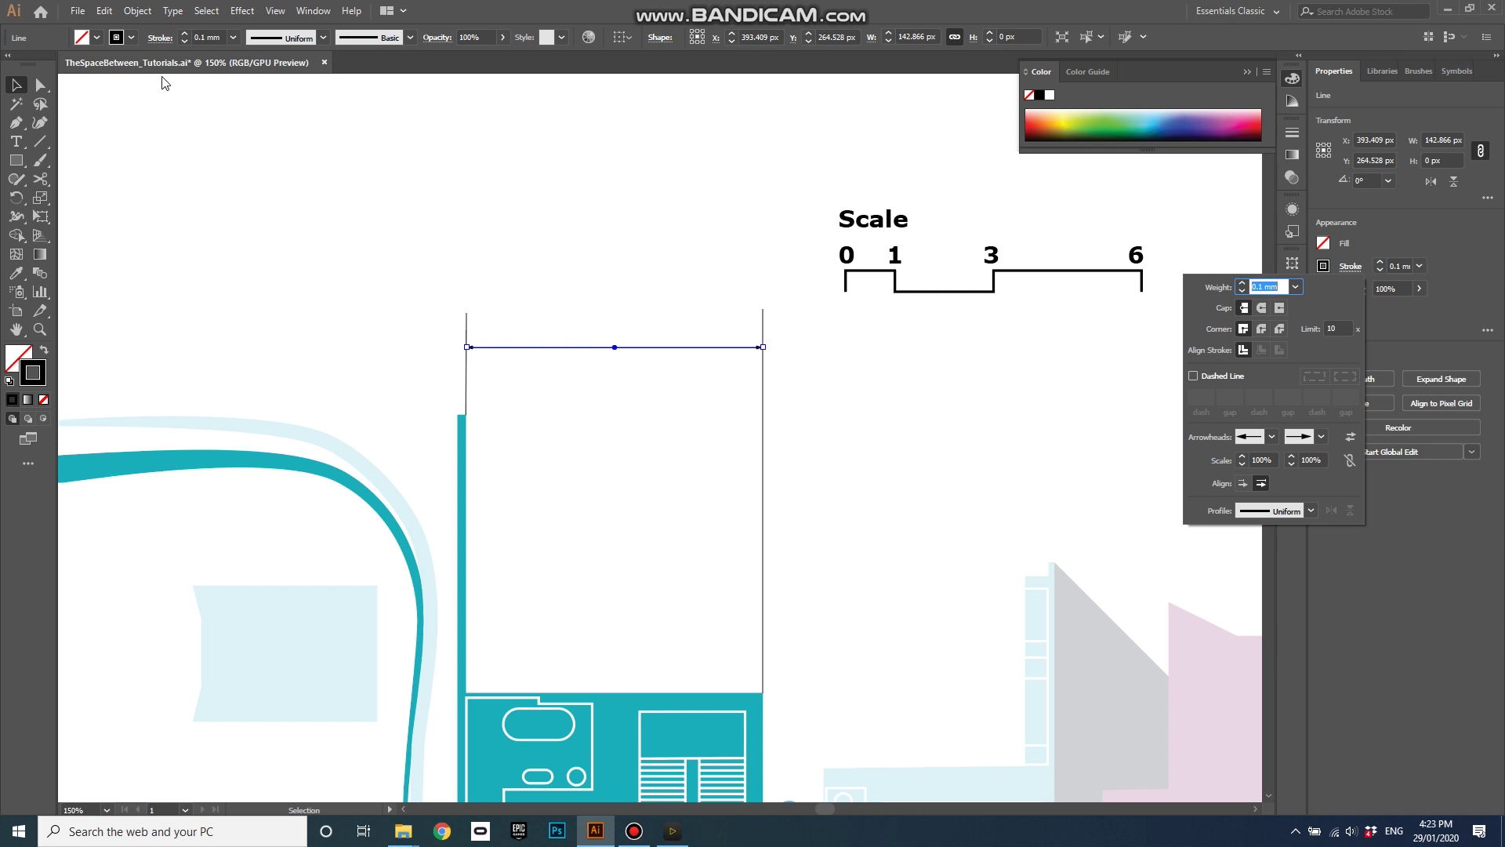
left_click(186, 37)
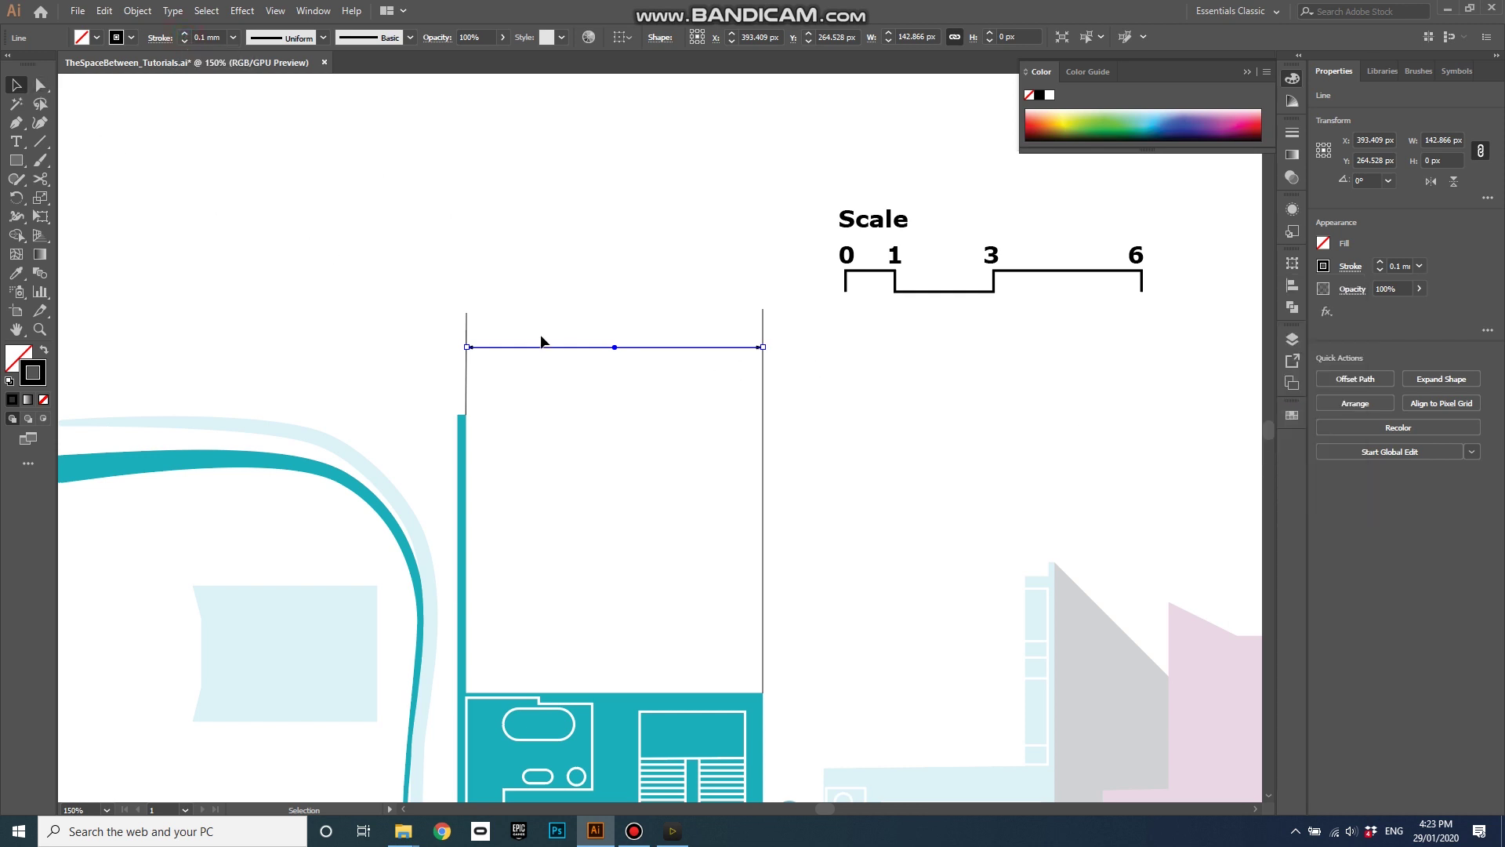
left_click(527, 305)
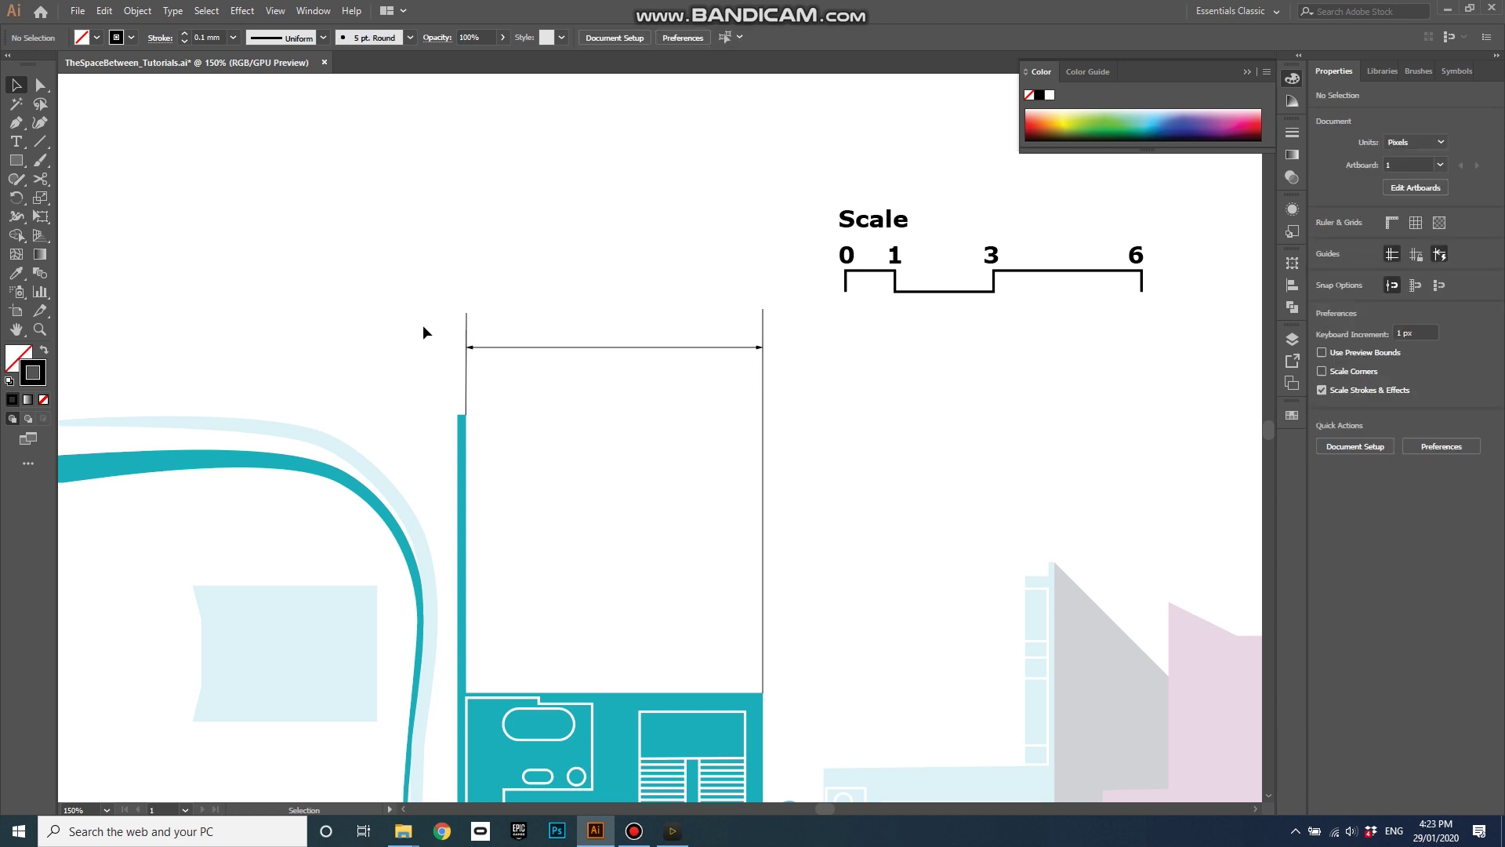
Add the text "6m" above the dimension line and set its font size to 2 mm
left_click(15, 141)
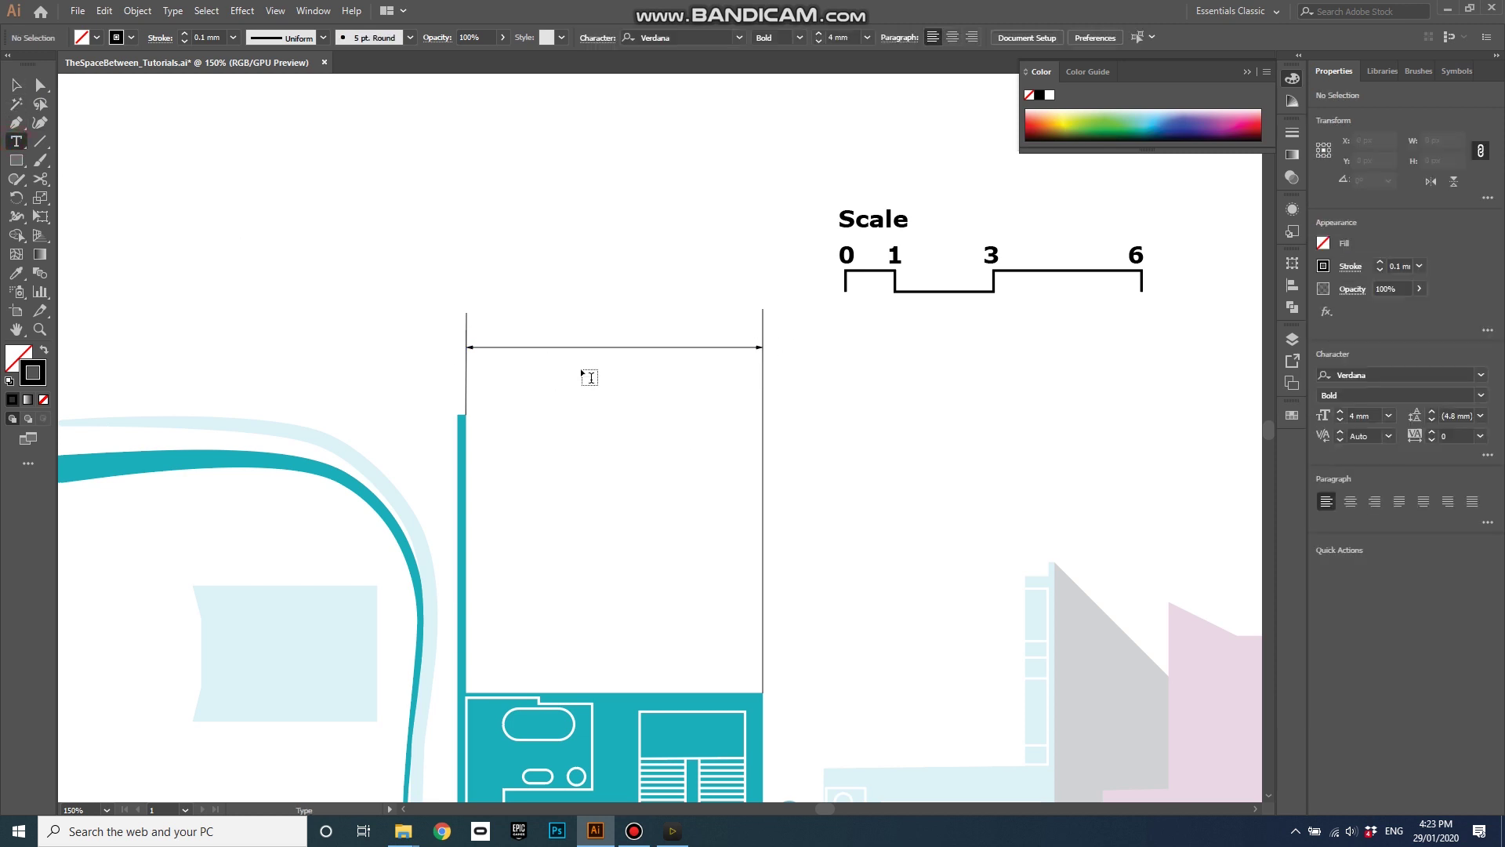
left_click(591, 330)
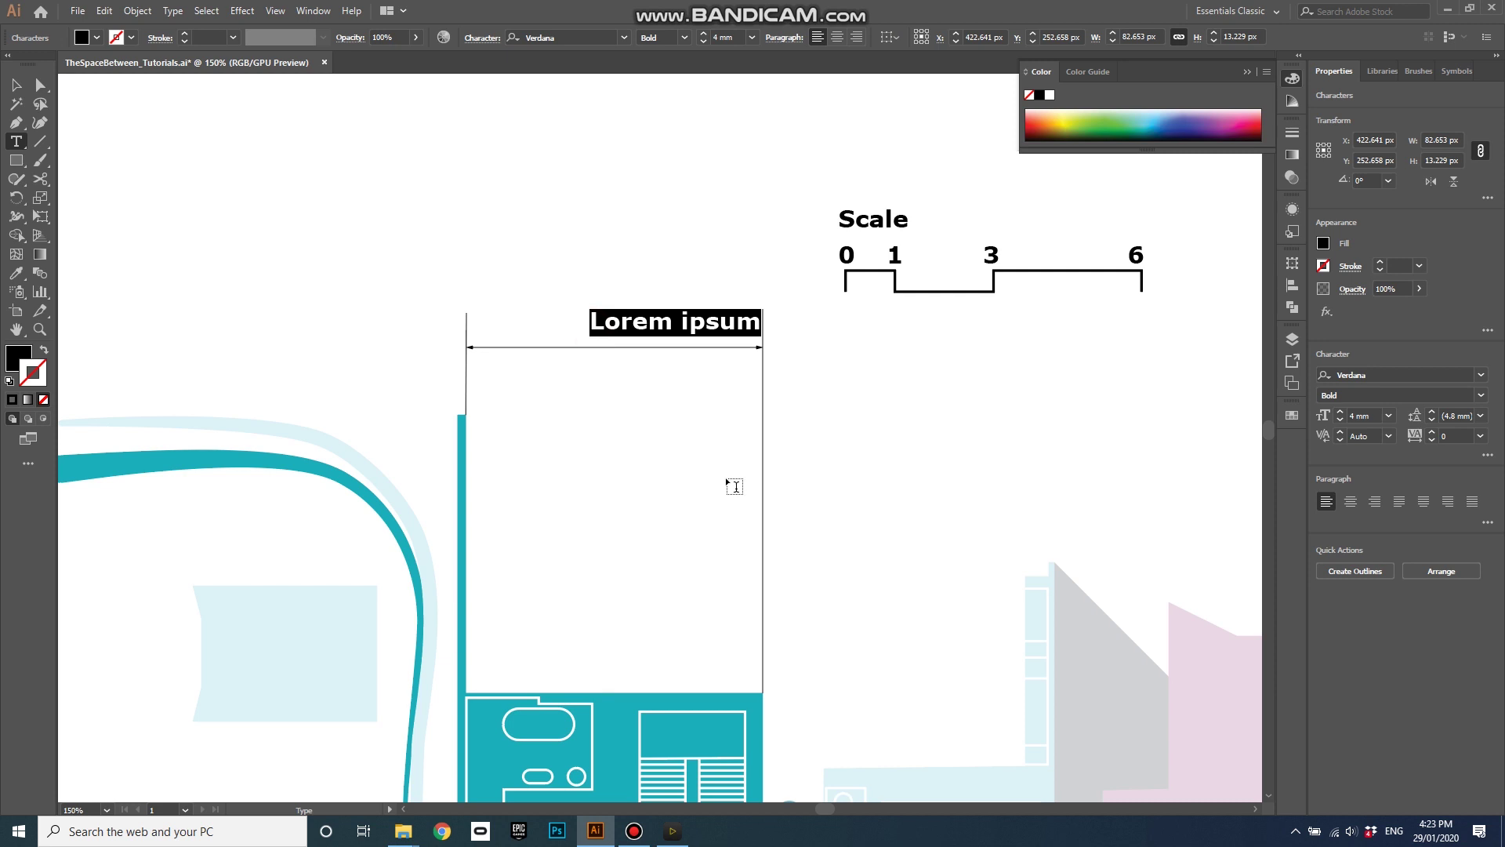
type("6m")
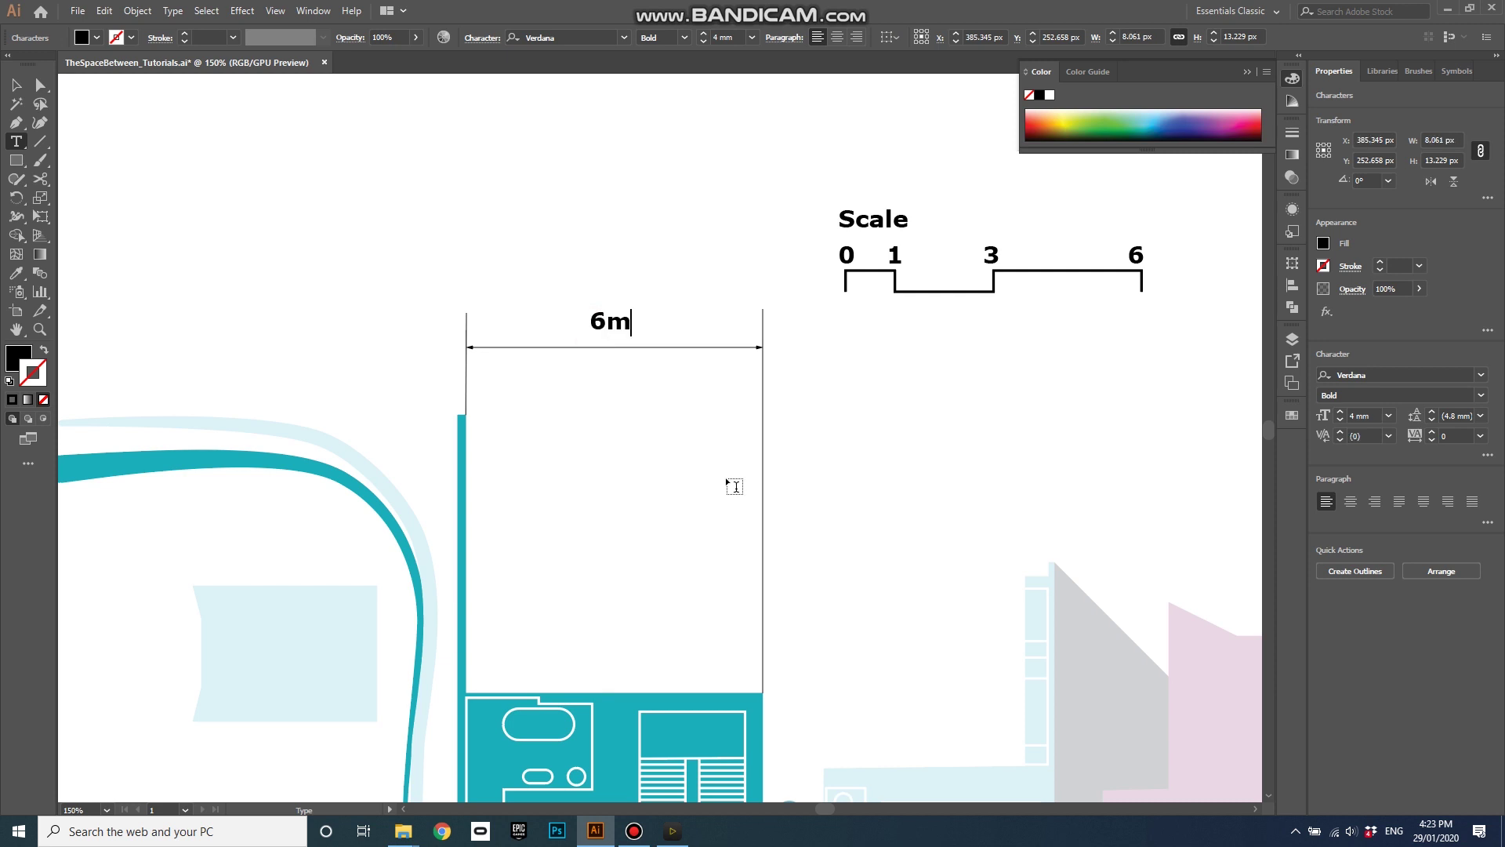
double_click(609, 323)
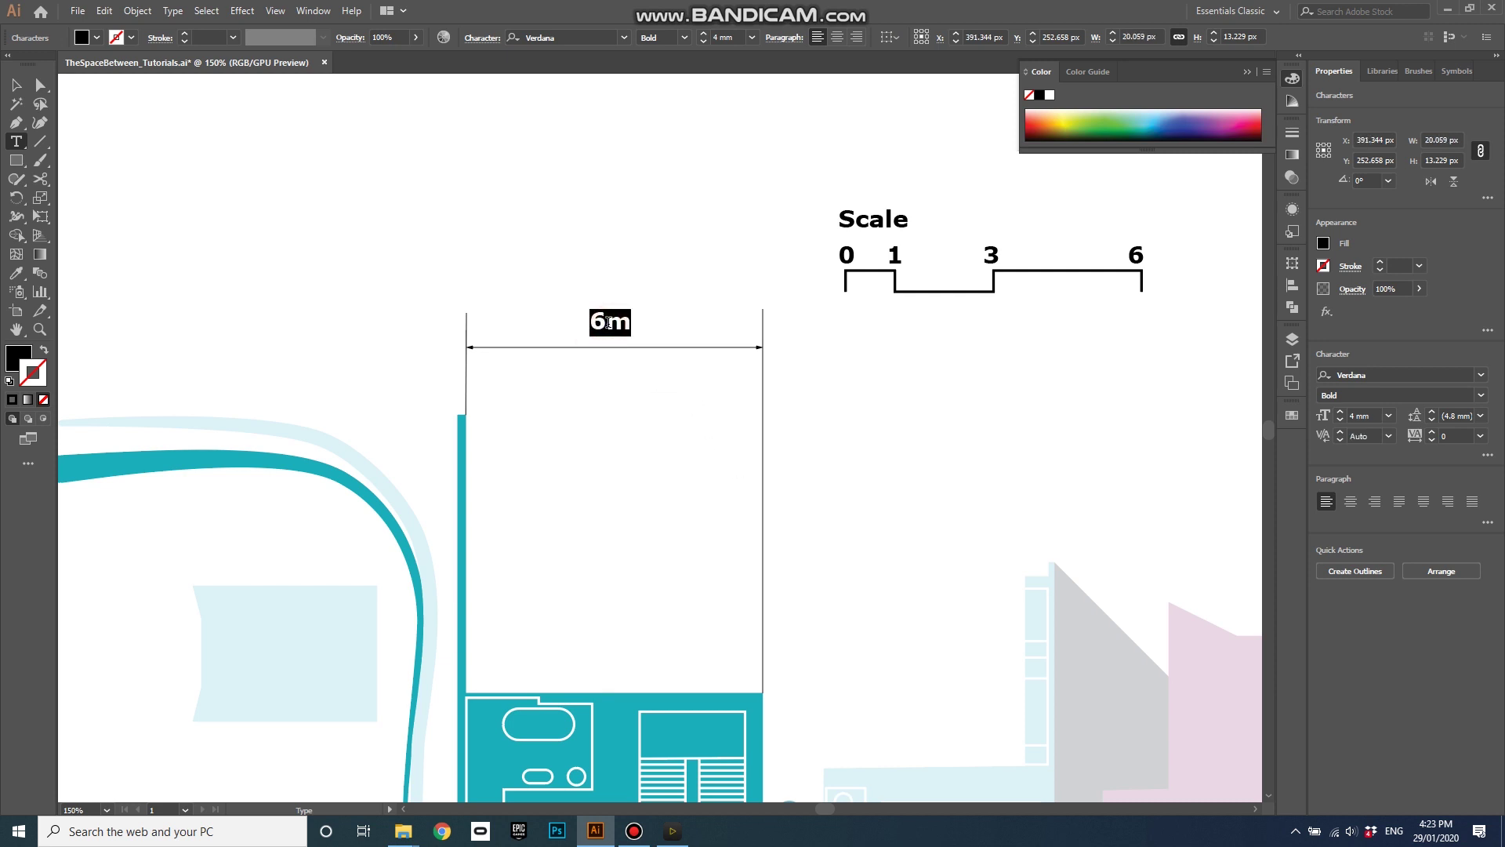
left_click(704, 41)
left_click(704, 41)
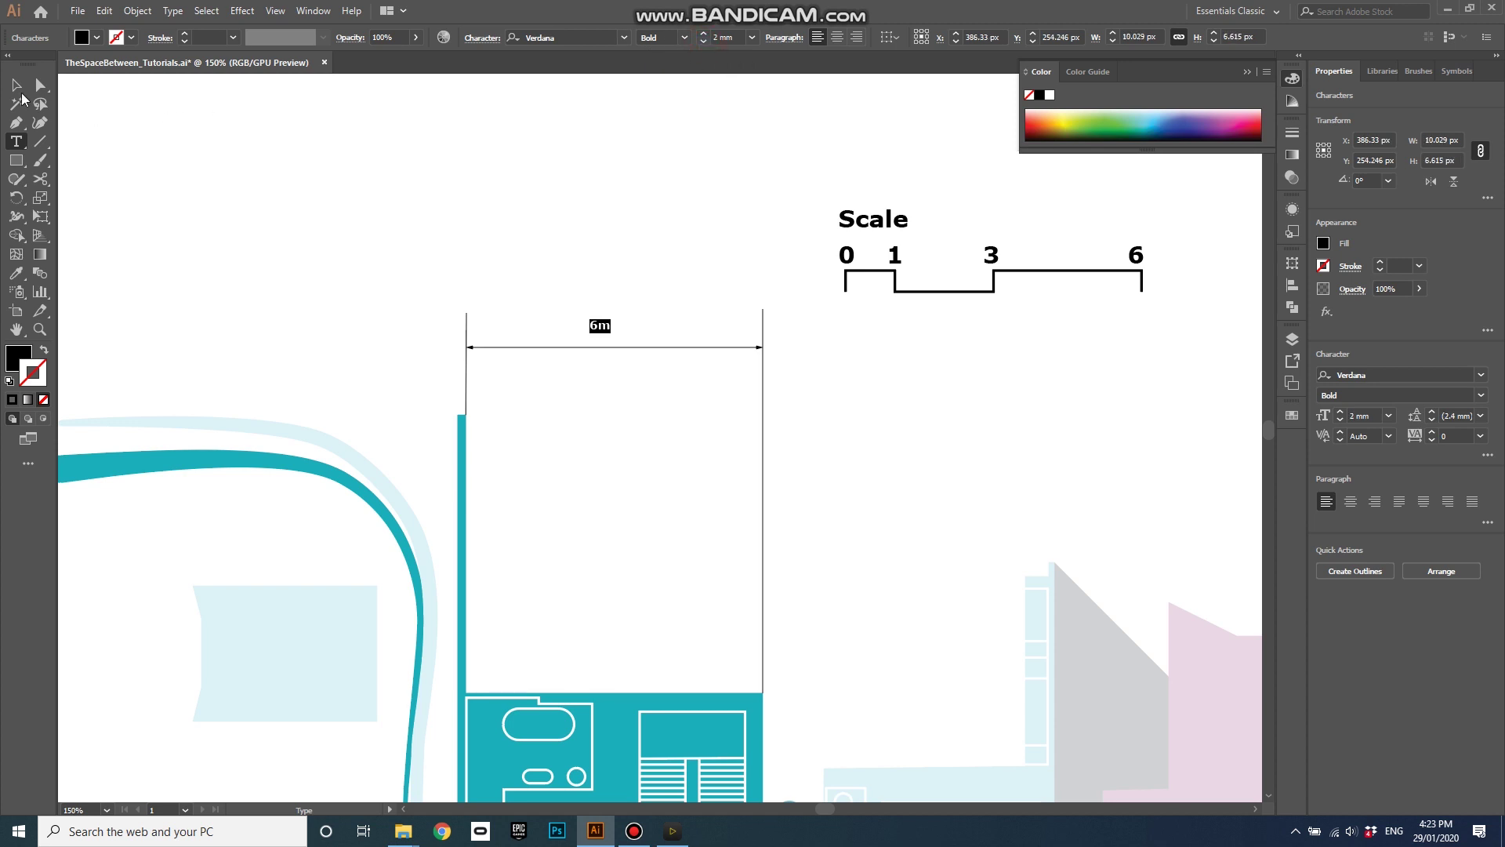
Move the 6m label down and right so it sits just above the middle of the dimension line
left_click(18, 86)
scroll(604, 335, "up", 2)
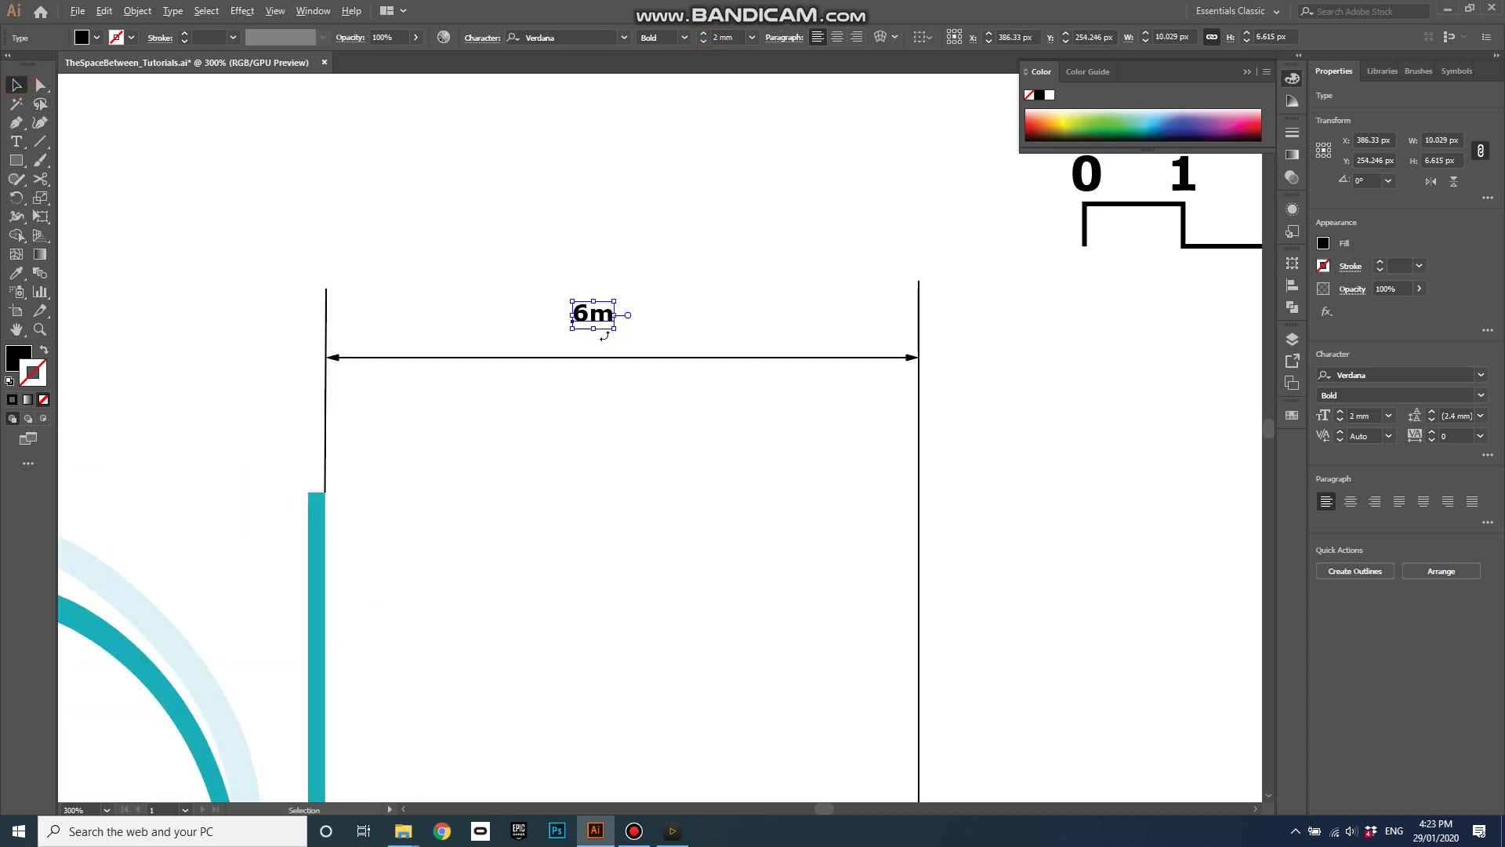
scroll(605, 336, "up", 1)
left_click_drag(597, 311, 635, 347)
left_click(701, 326)
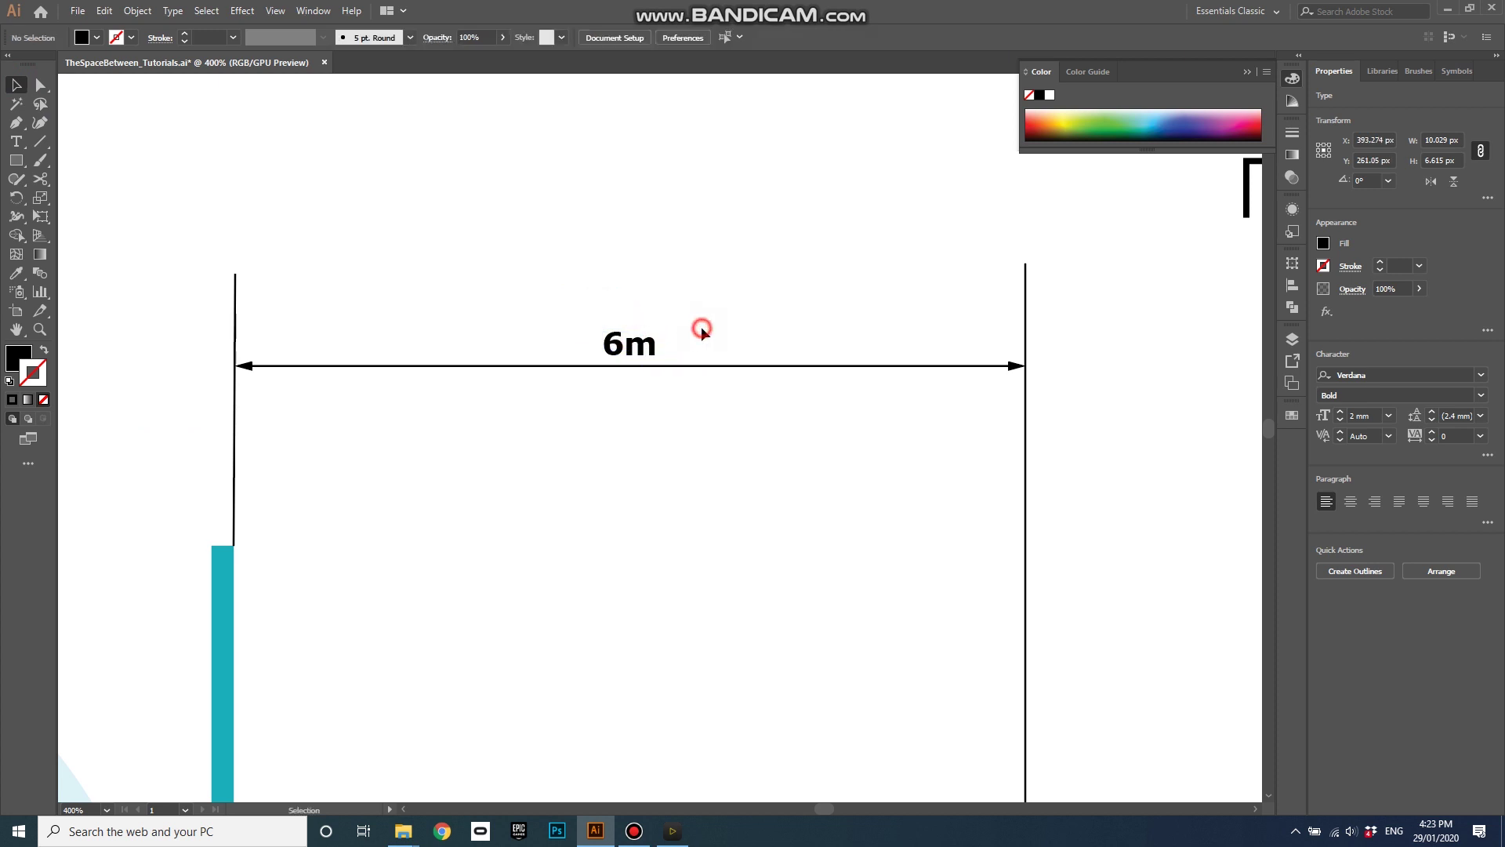
Change the font style of the 6m label to Regular
double_click(640, 343)
double_click(642, 341)
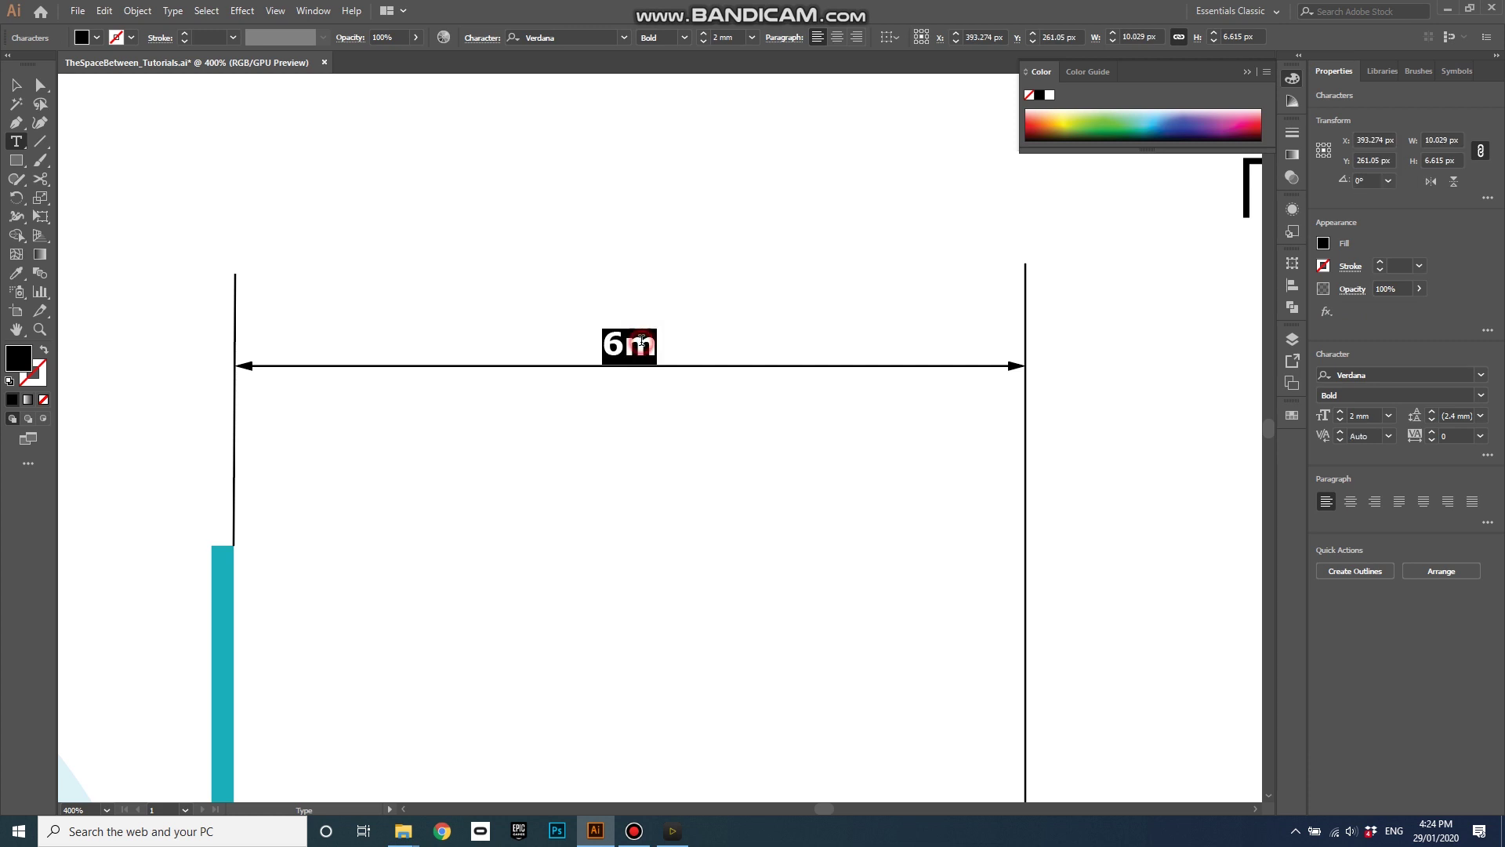
left_click(686, 37)
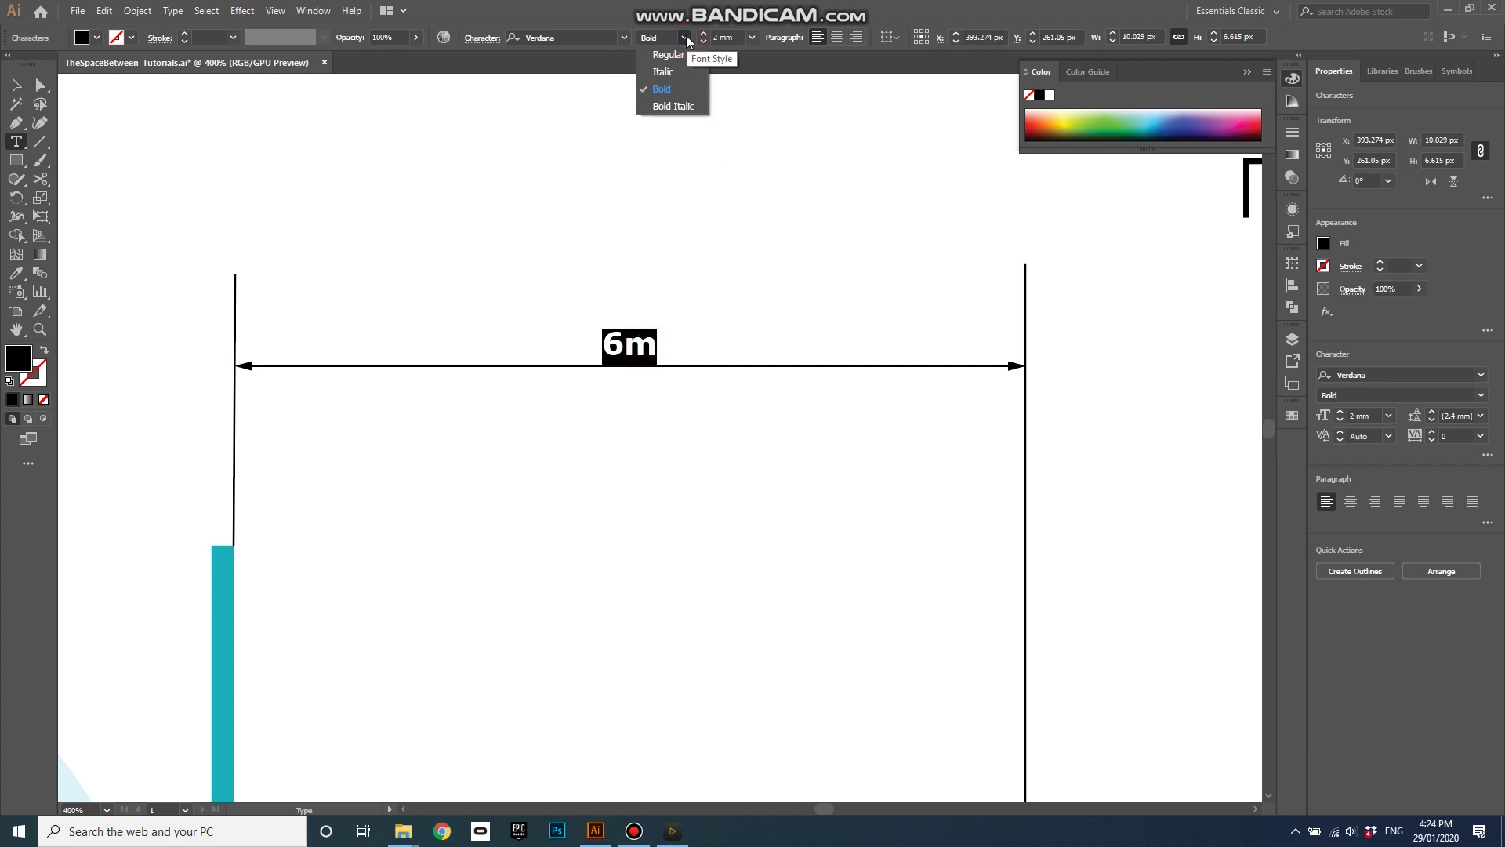
left_click(669, 55)
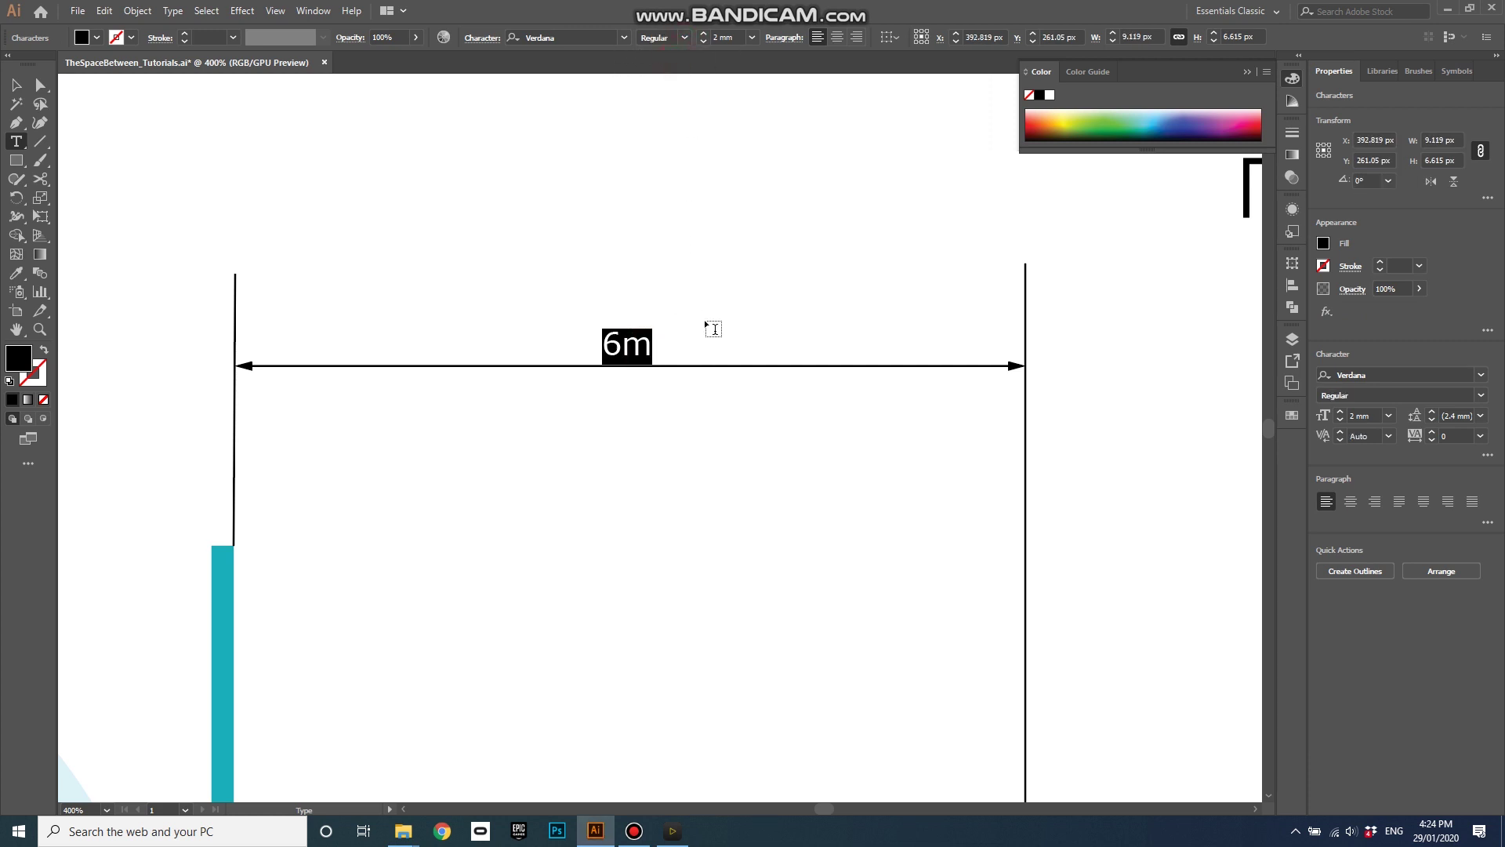
left_click(16, 83)
left_click(413, 188)
scroll(572, 261, "down", 4)
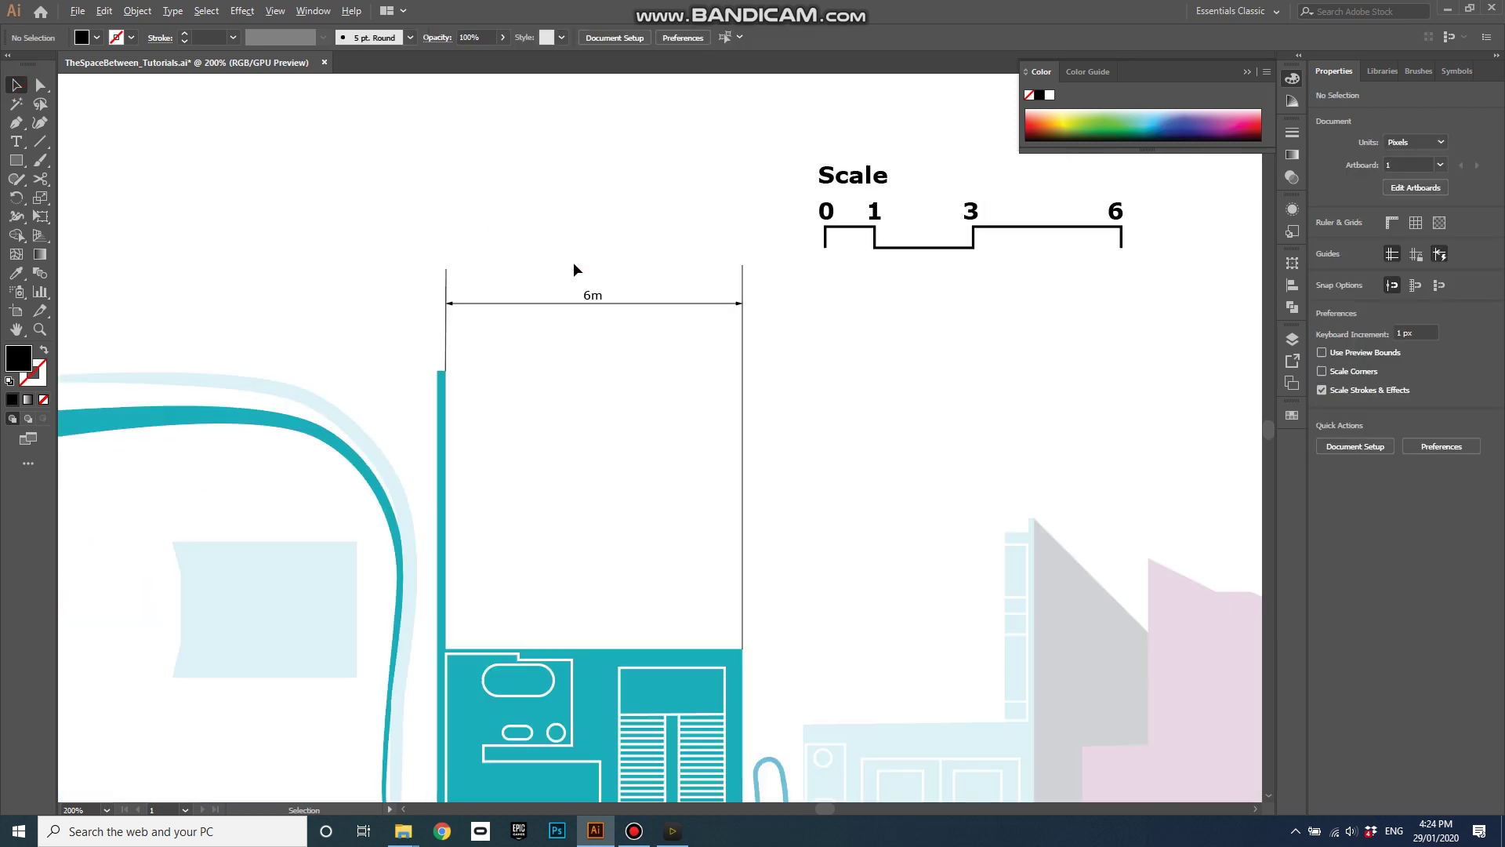
scroll(571, 265, "down", 3)
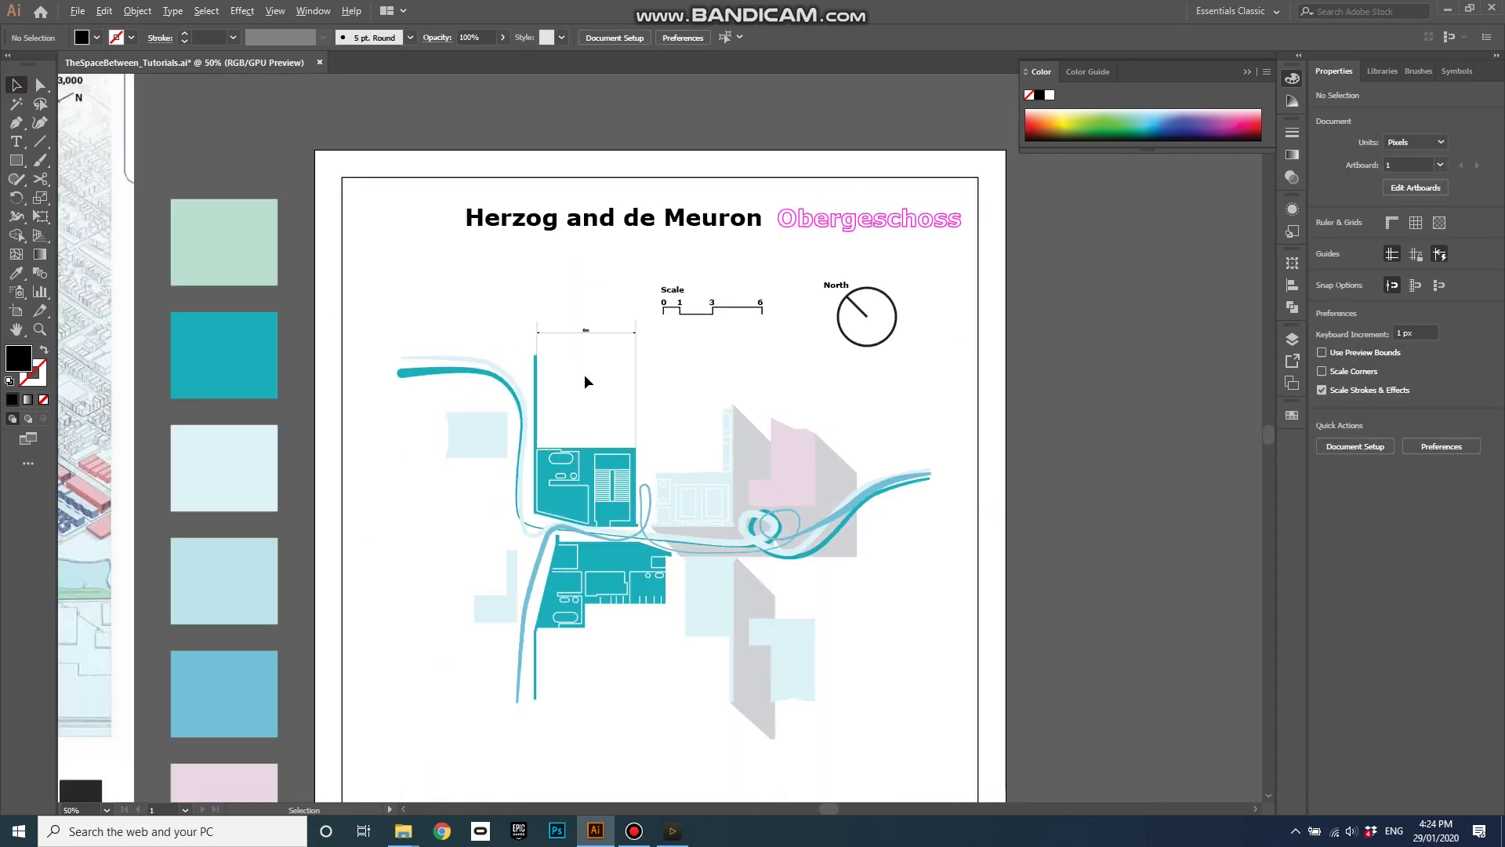
scroll(756, 445, "down", 1)
scroll(756, 445, "down", 1)
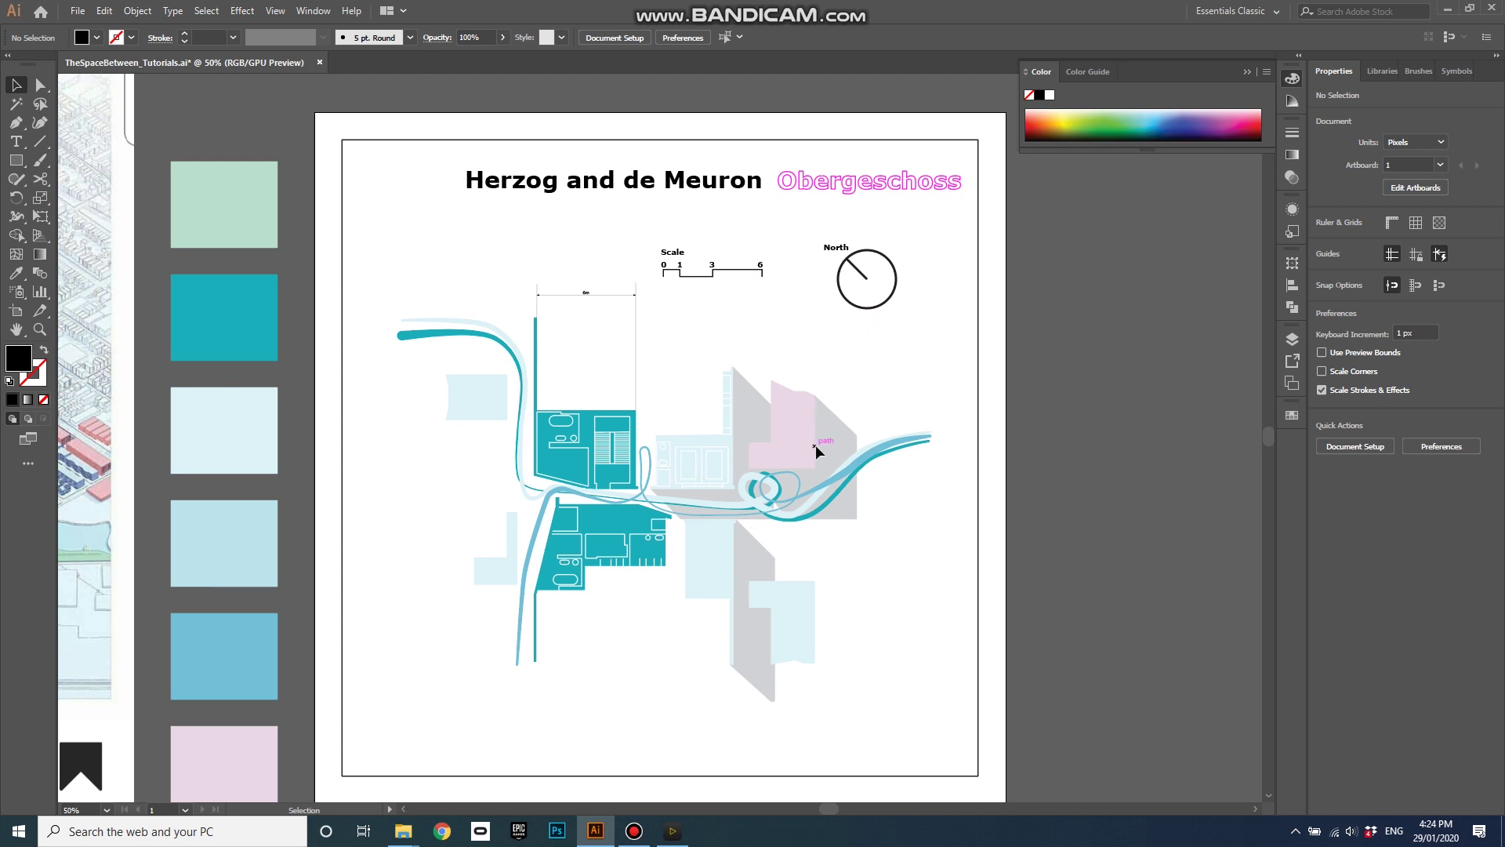
scroll(892, 606, "down", 1)
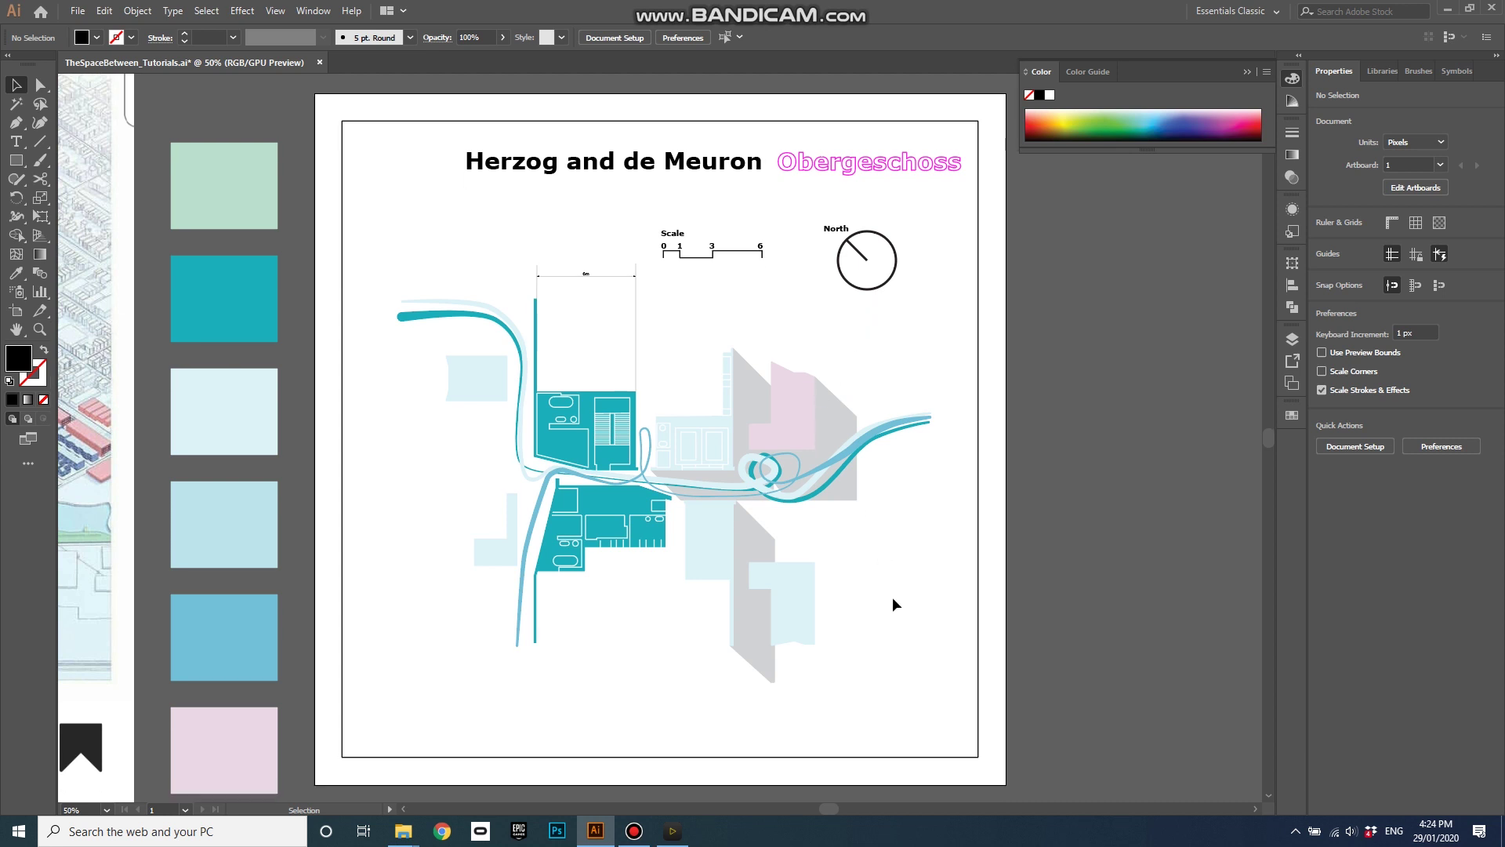